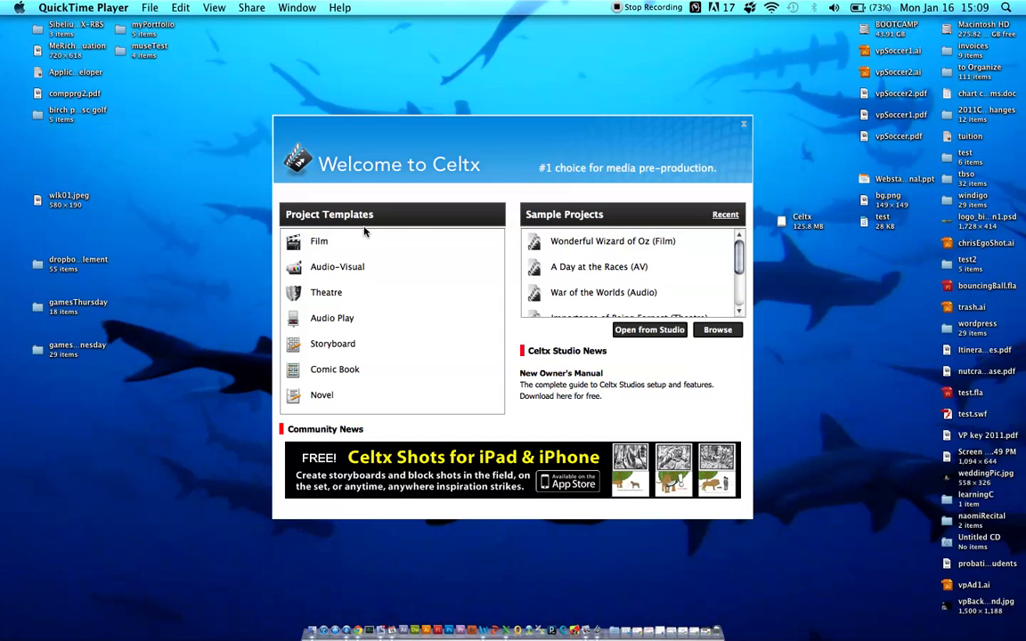
# Create a project from the Film template and rename it "My Film" in the project library
pyautogui.click(294, 249)
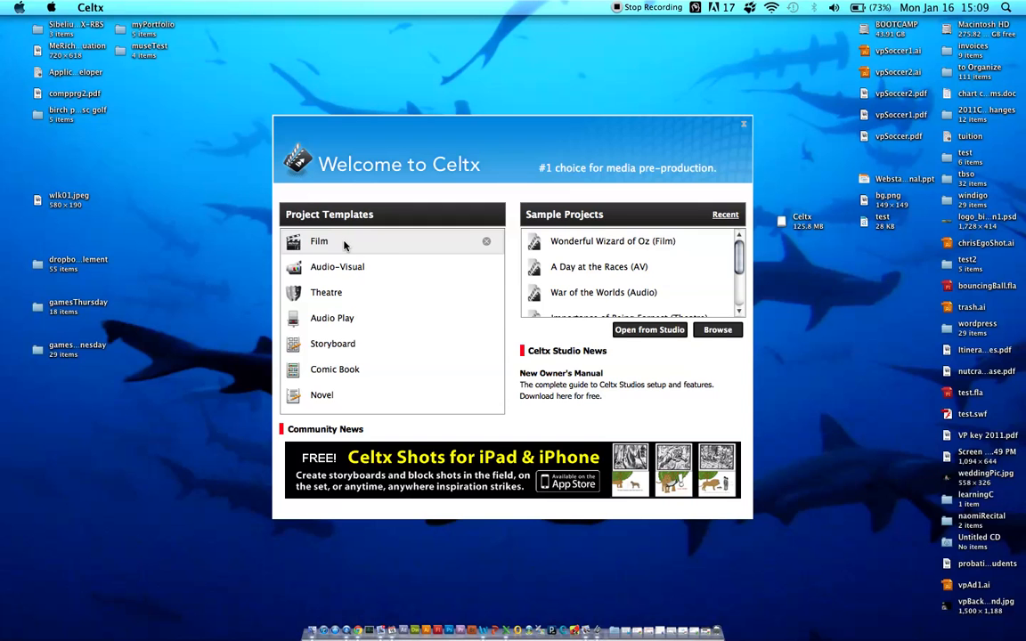
pyautogui.click(318, 242)
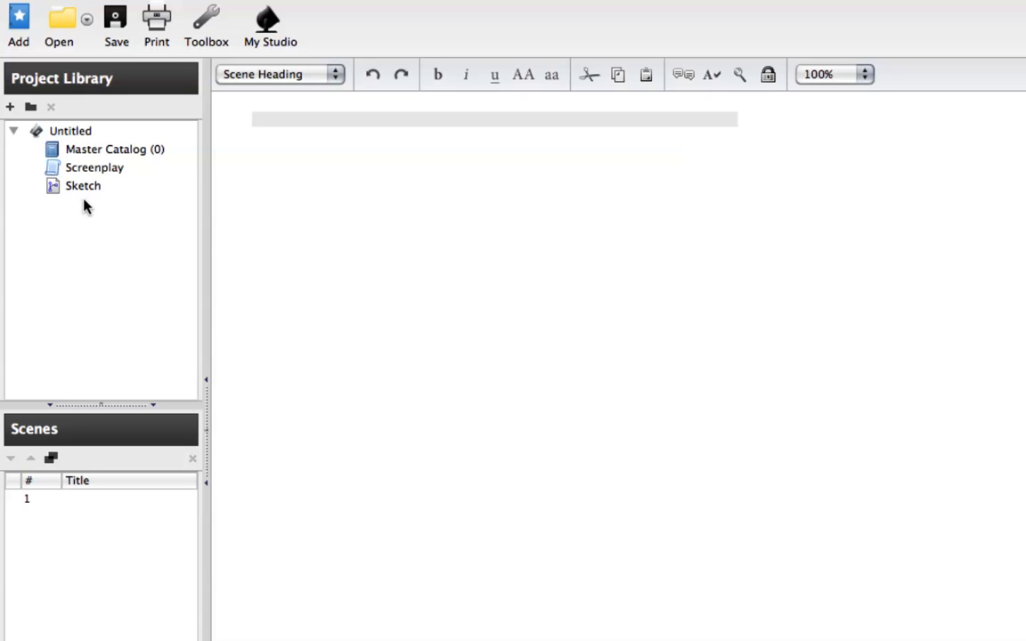
pyautogui.click(65, 135)
pyautogui.rightClick(65, 135)
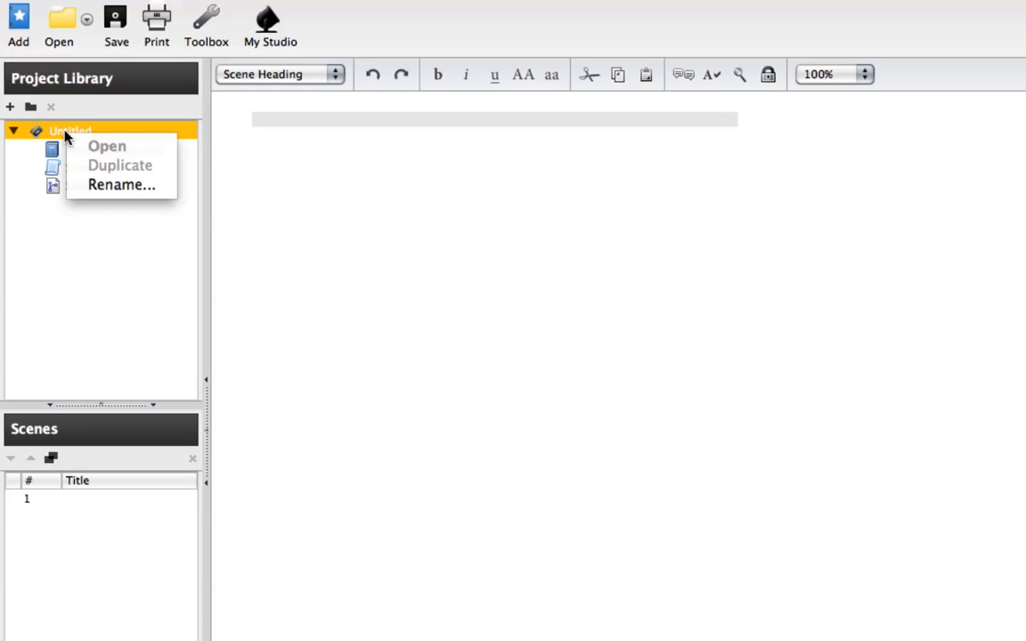
pyautogui.click(96, 184)
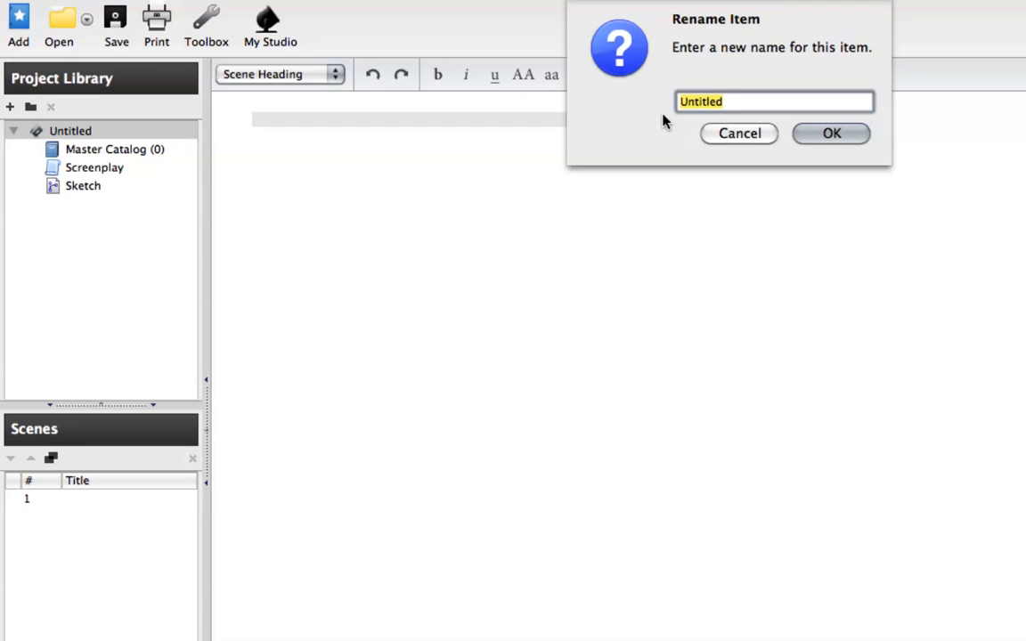
pyautogui.write('My Film')
pyautogui.click(839, 135)
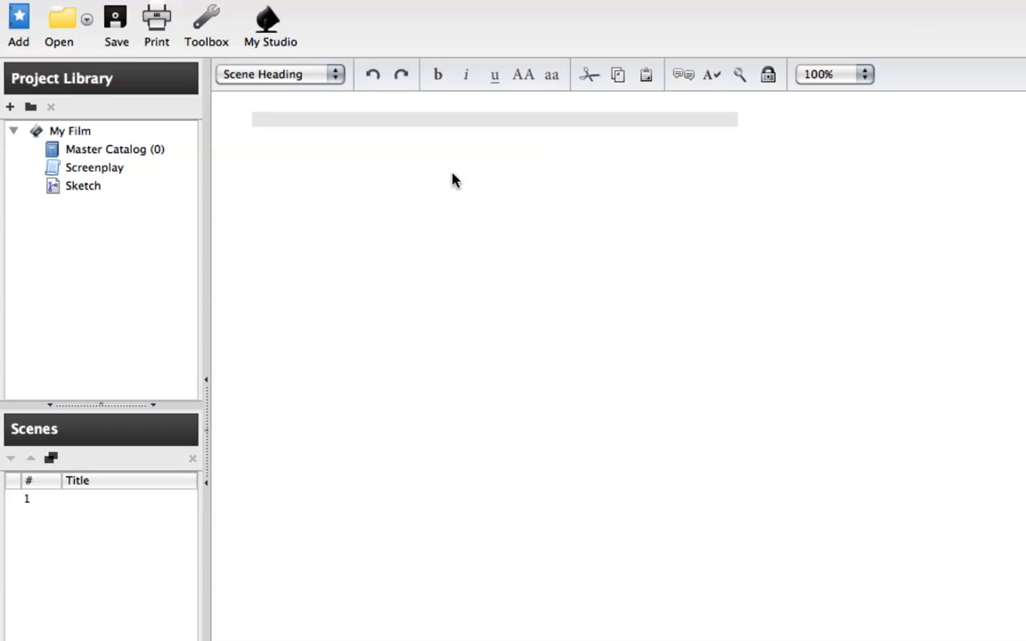
# Examine the Master Catalog, Screenplay and Sketch items in the project library and the list of available script element types
pyautogui.click(86, 155)
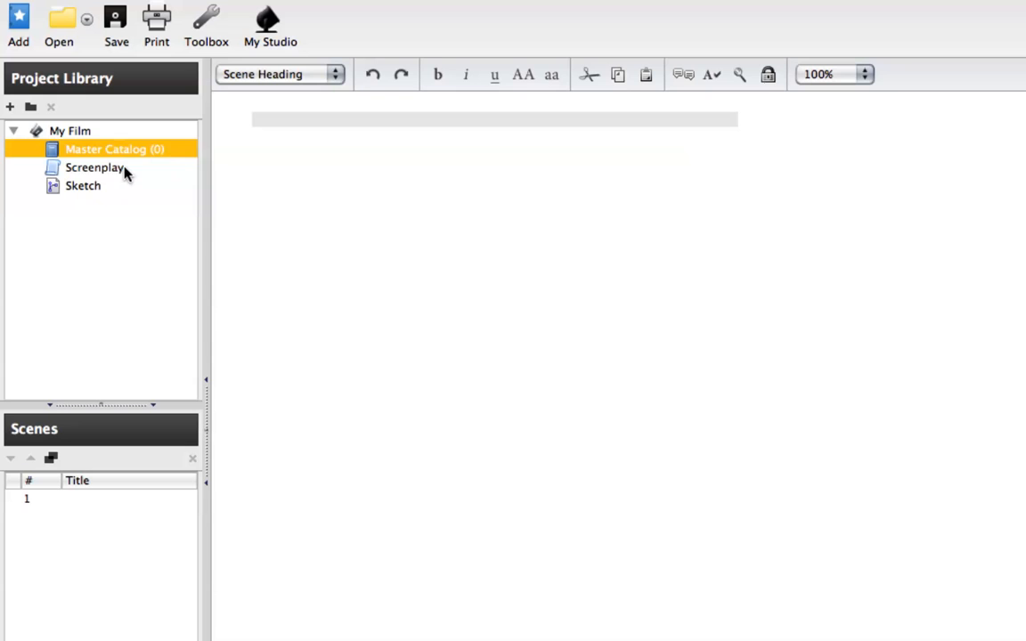
pyautogui.click(98, 171)
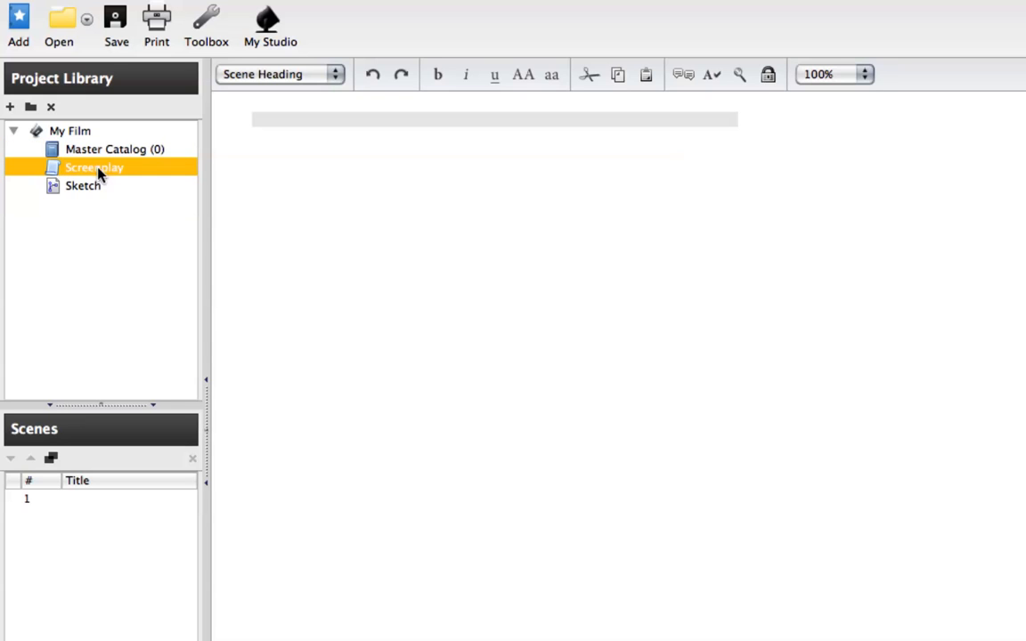
pyautogui.click(79, 191)
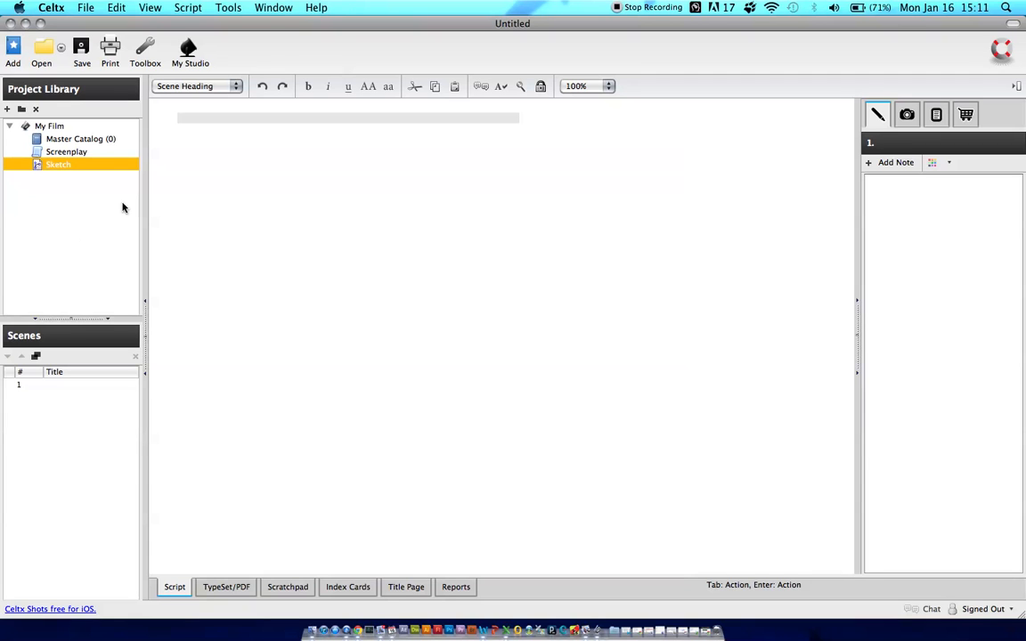
pyautogui.click(65, 155)
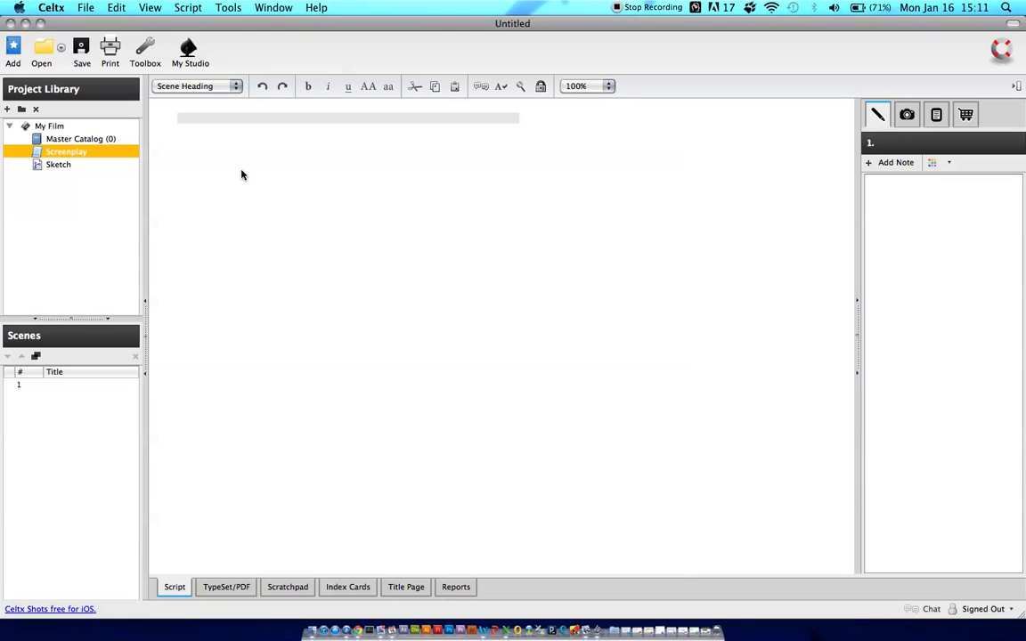
pyautogui.click(236, 86)
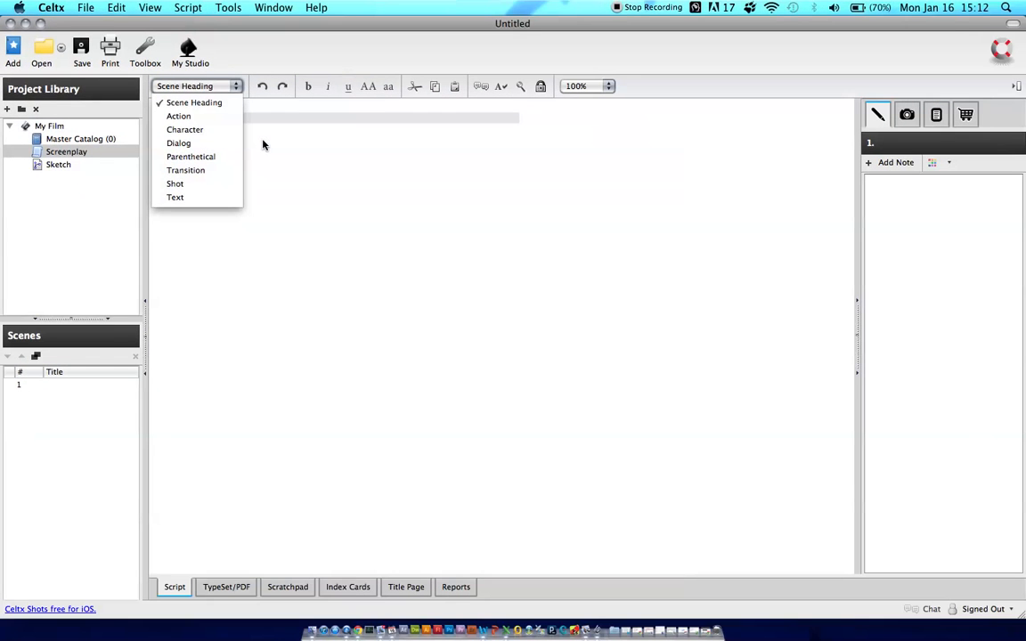
pyautogui.click(338, 146)
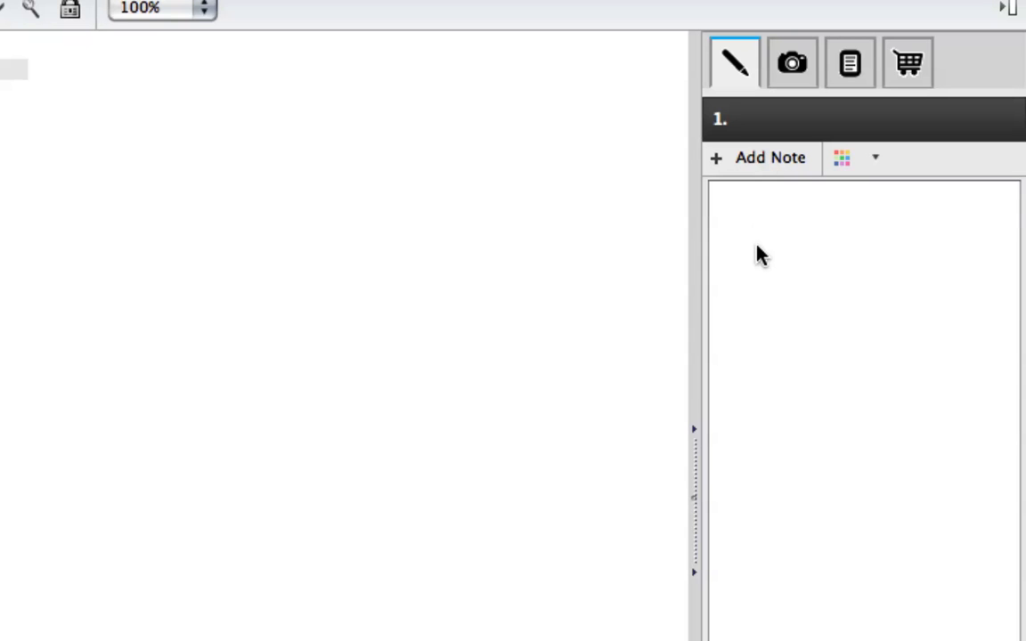
# Examine the scene's media and breakdown sidebars, along with the Screenplay and Sketch items in the project library
pyautogui.click(793, 71)
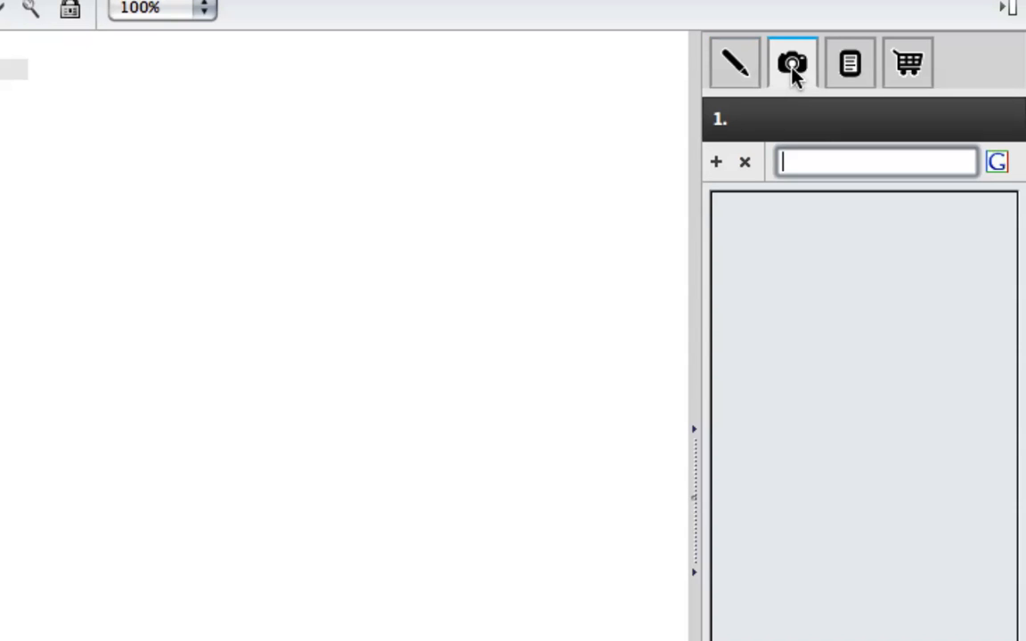
pyautogui.click(844, 70)
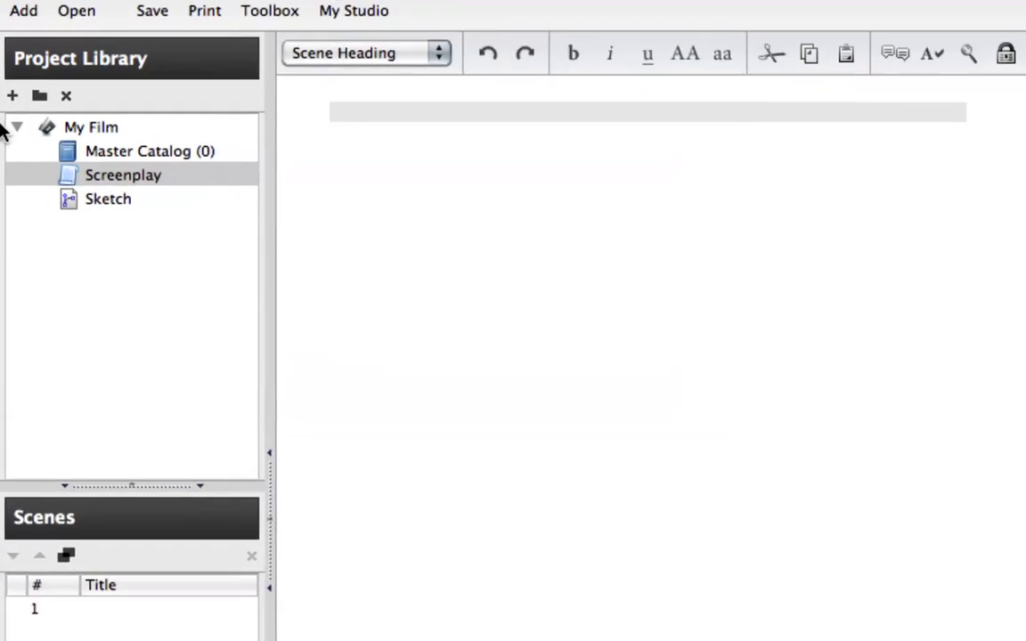
pyautogui.click(122, 164)
pyautogui.click(123, 187)
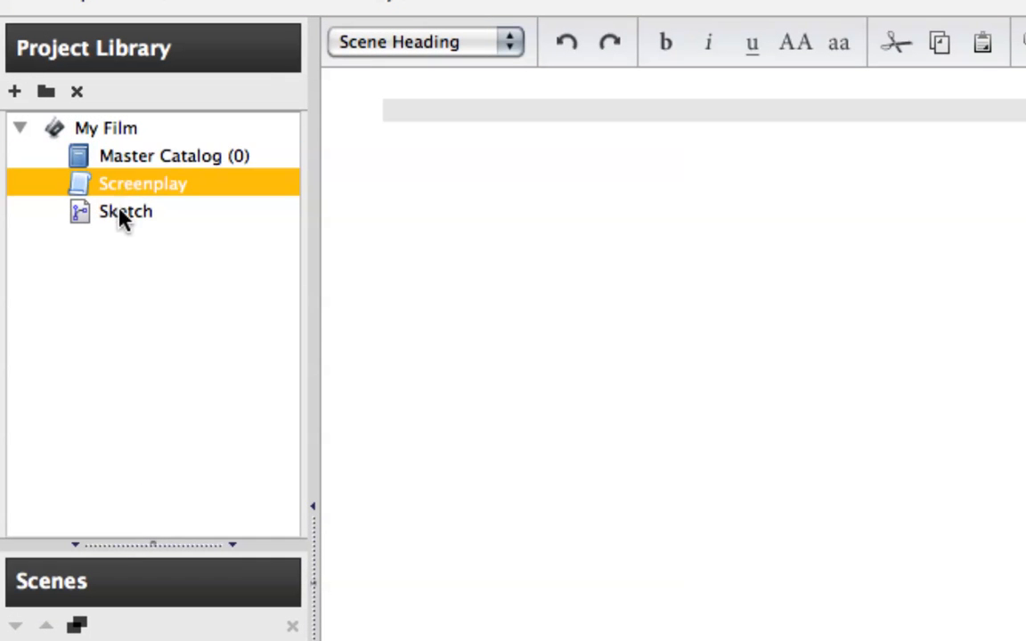
pyautogui.click(122, 216)
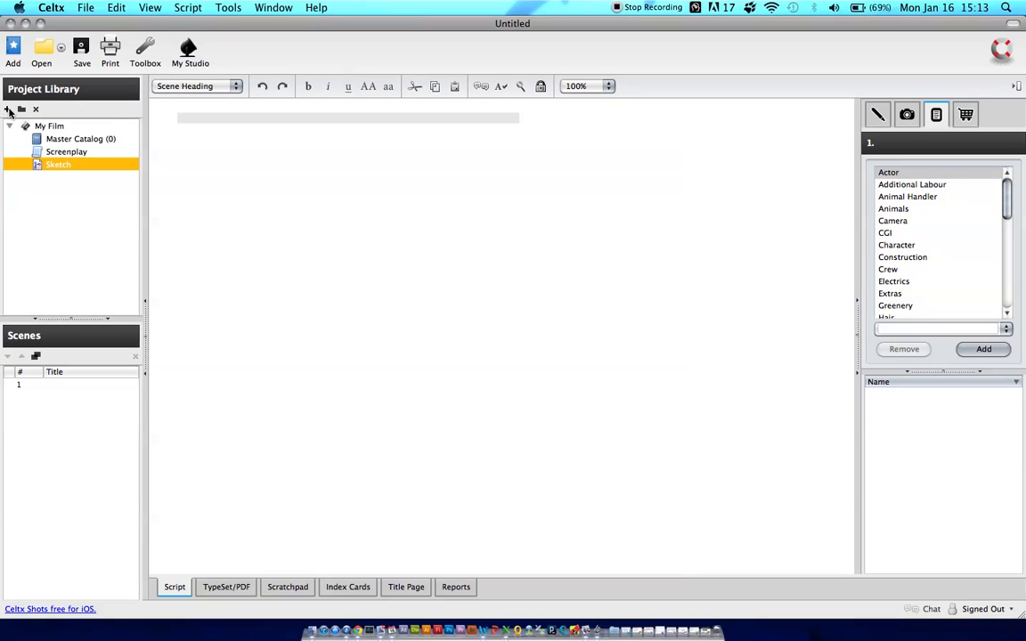
# Add a Novel item named "Treatment" to the My Film folder of the project
pyautogui.click(8, 108)
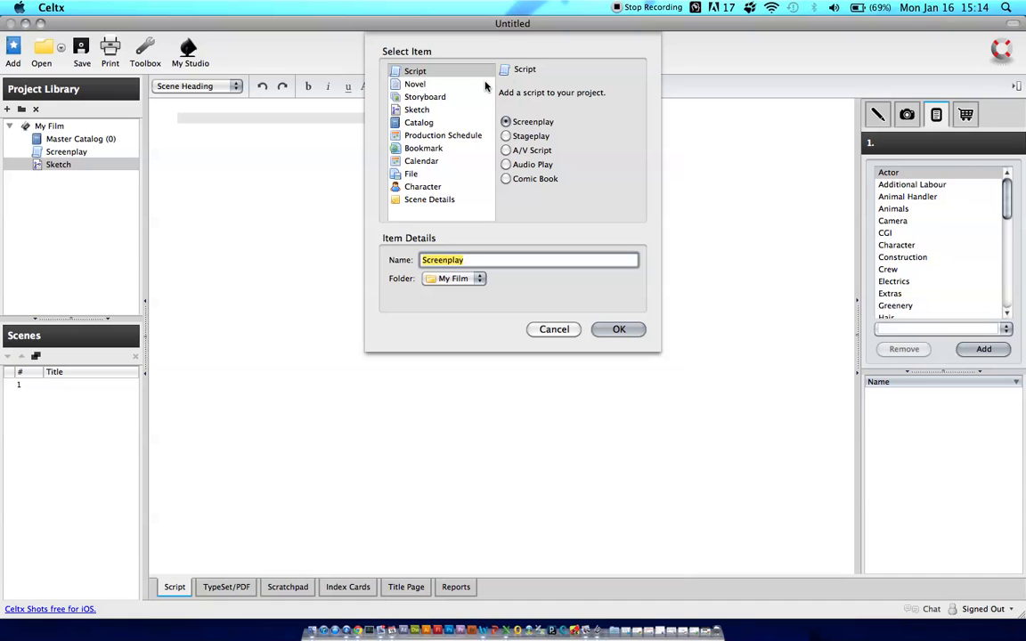
pyautogui.click(412, 84)
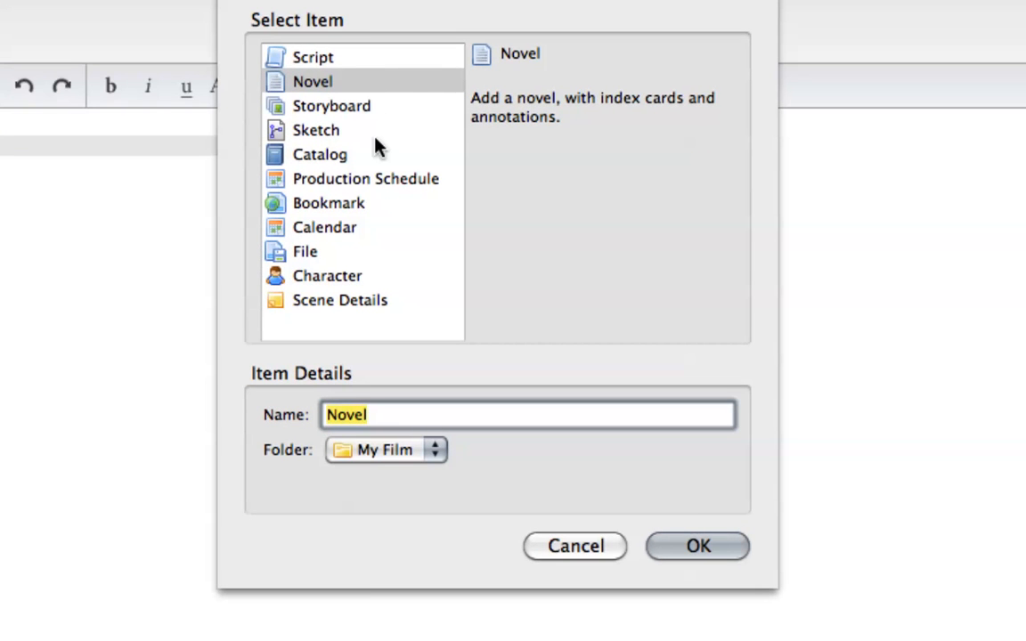
pyautogui.click(360, 82)
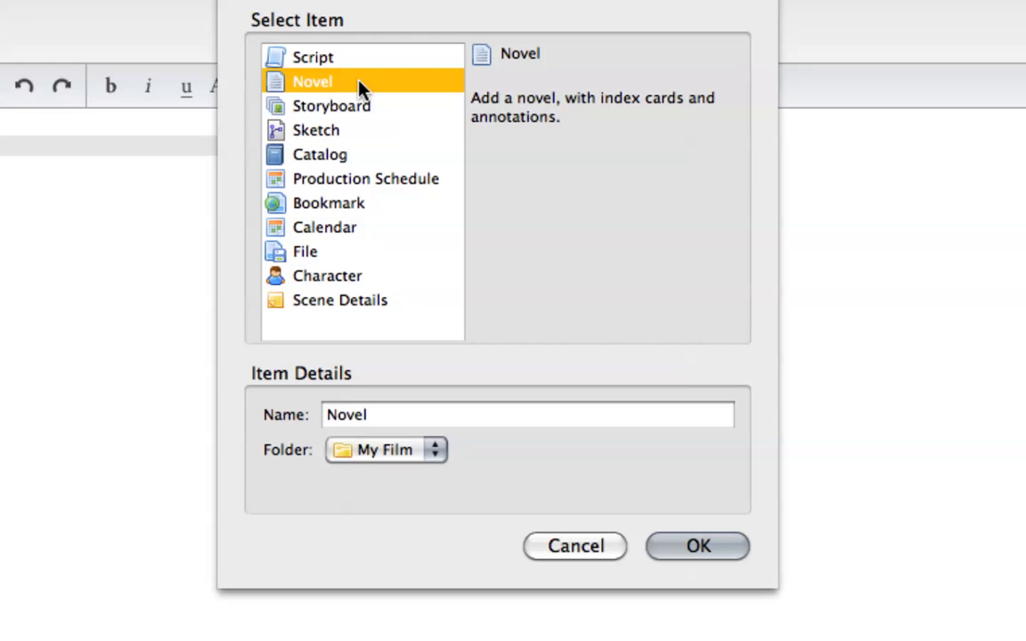
pyautogui.click(396, 415)
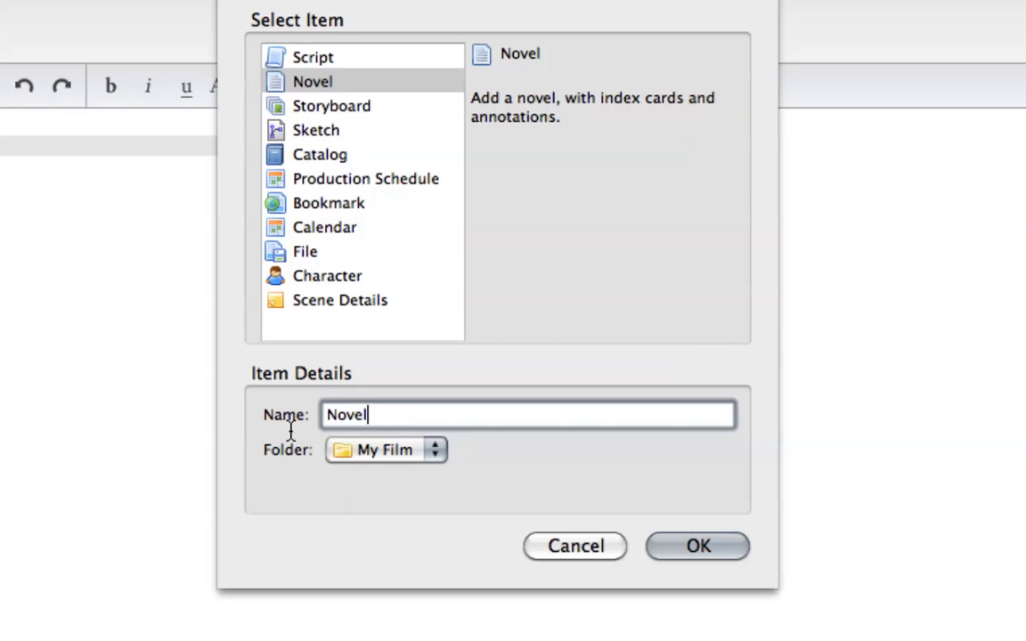
pyautogui.moveTo(267, 433); pyautogui.dragTo(332, 429)
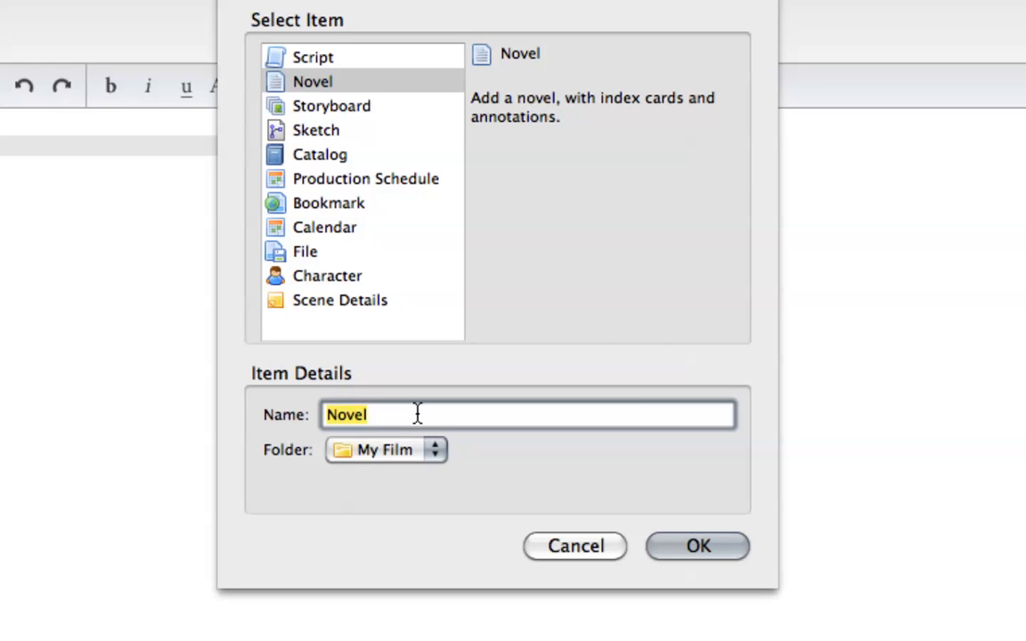
pyautogui.write('Treatment')
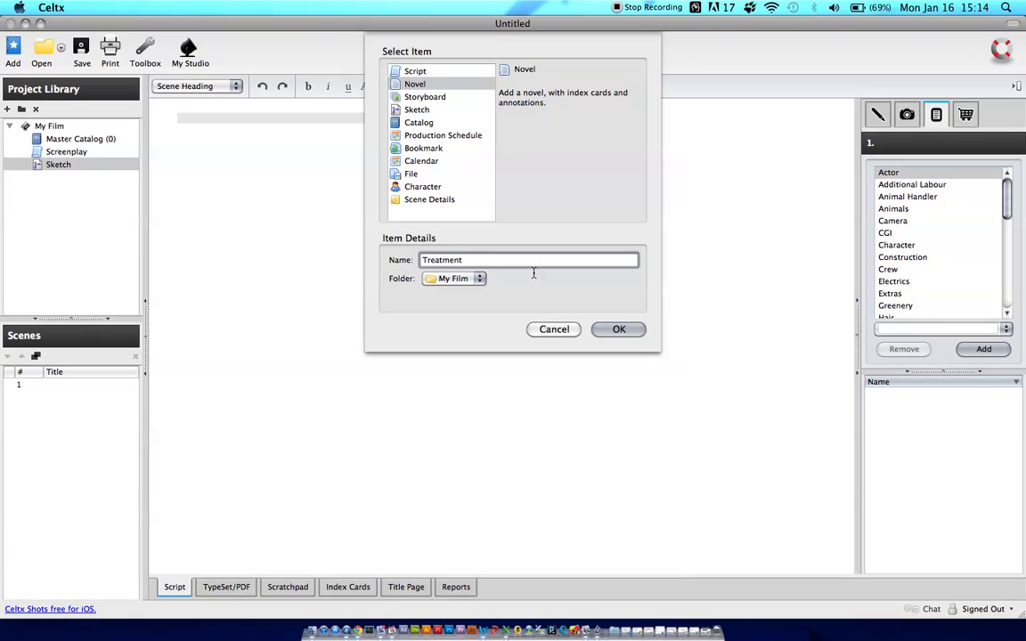
pyautogui.click(619, 330)
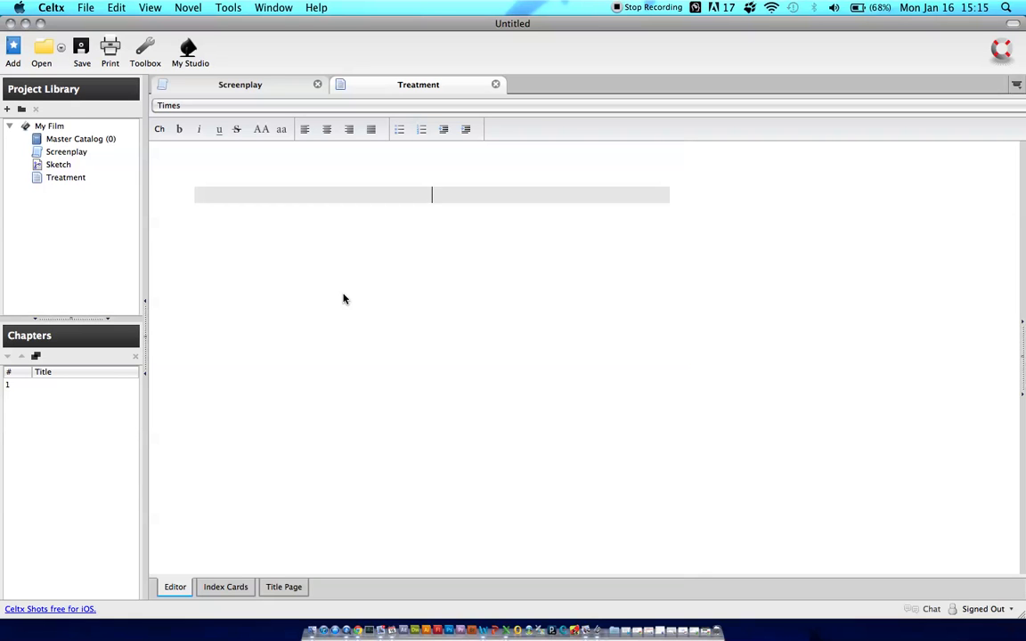
# Remove the default chapter heading from the treatment and write "My treatment" as its first line
pyautogui.press('BackSpace')
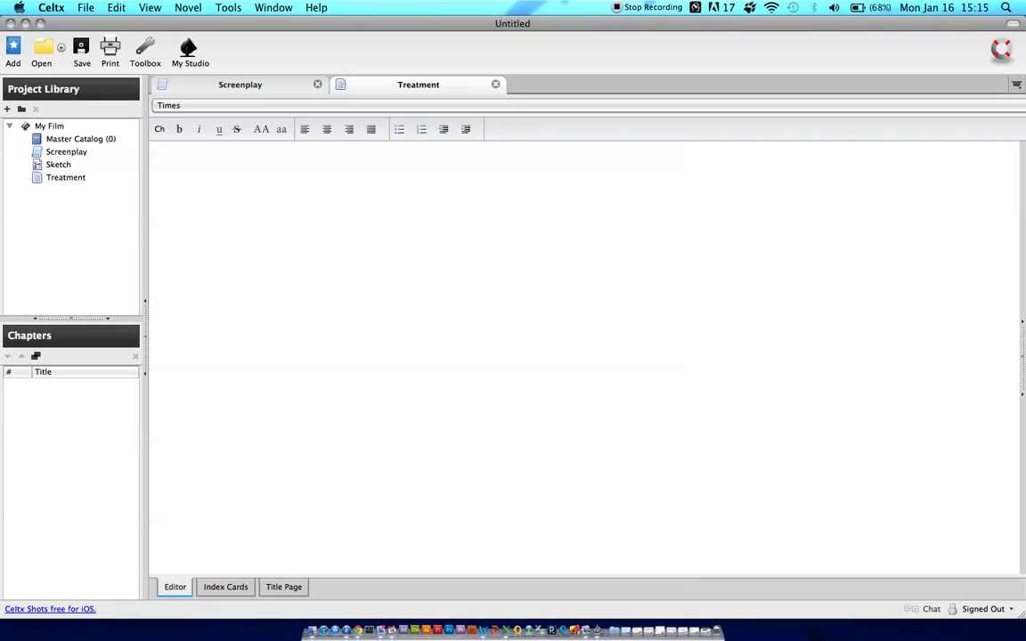
pyautogui.write('My treatment')
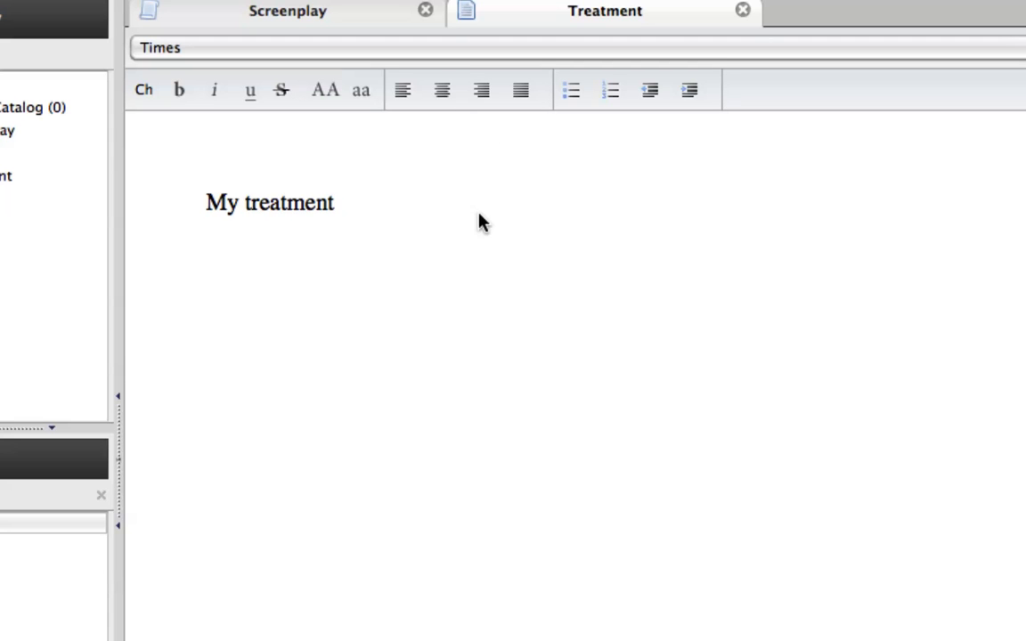
pyautogui.press('Return')
pyautogui.press('Return')
# Write "This is where we write our short story." below the "My treatment" line
pyautogui.write('This is where wer')
pyautogui.press('BackSpace')
pyautogui.press('BackSpace')
pyautogui.write('write our short story,')
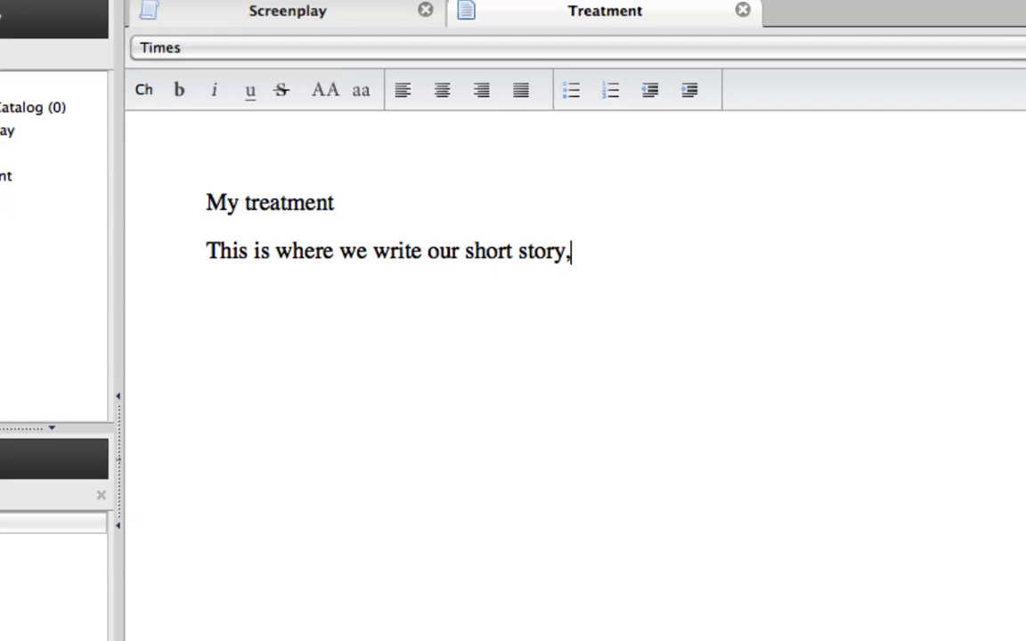
pyautogui.press('BackSpace')
pyautogui.write('.')
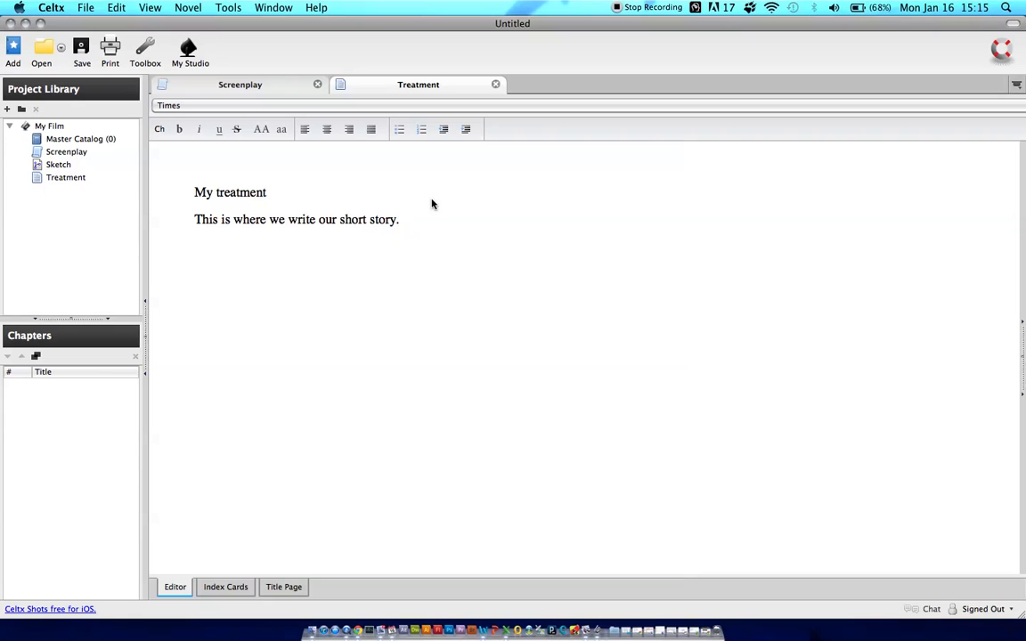
# Replace the sentence below "My treatment" with "Once upon a time..."
pyautogui.keyDown('shift'); pyautogui.click(195, 222); pyautogui.keyUp('shift')
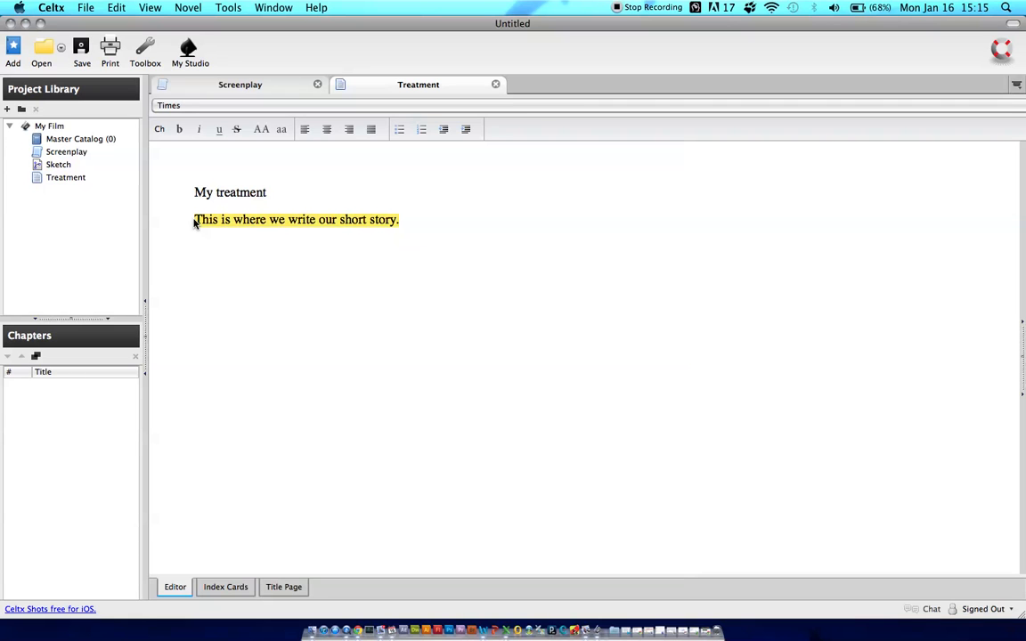
pyautogui.write('Once ')
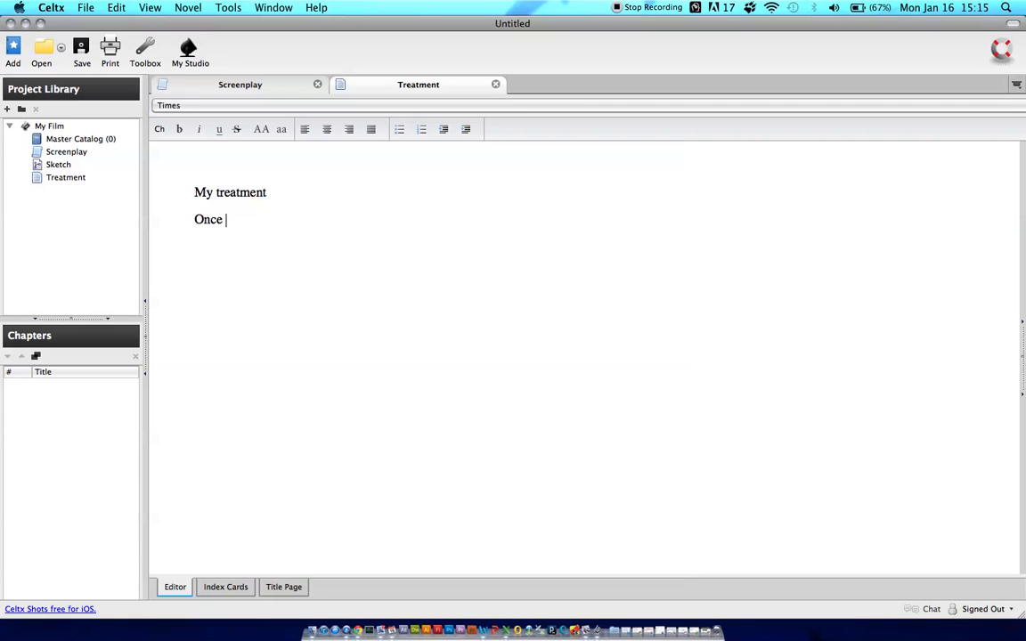
pyautogui.write('upon a time...')
# Add the paragraph "What is the motivation of our main character" below the opening line
pyautogui.press('Return')
pyautogui.write('What is the mo')
pyautogui.press('BackSpace')
pyautogui.write('motivation of our main characterWho ')
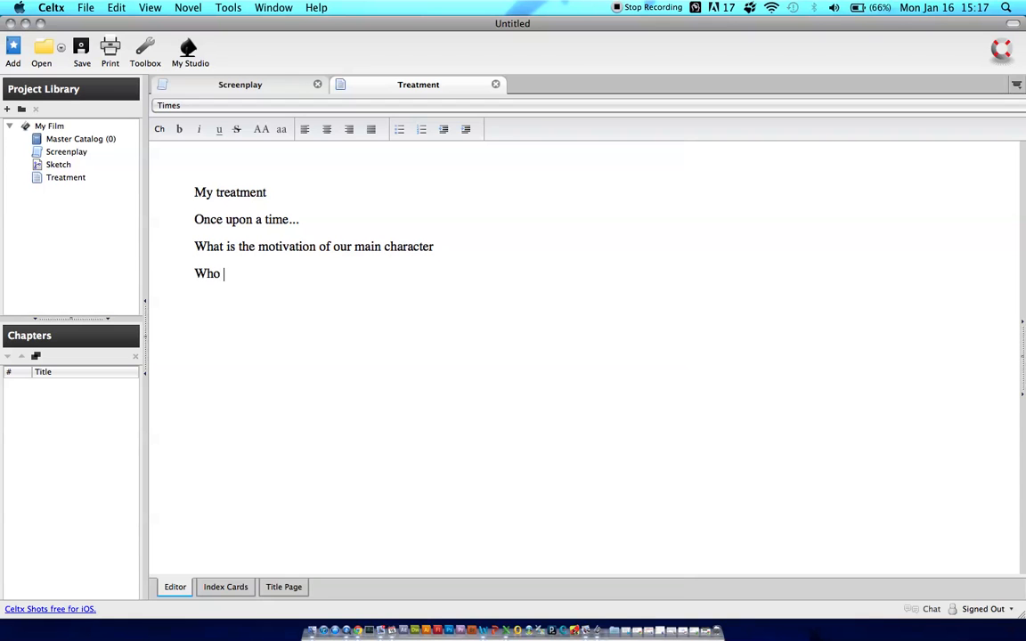
pyautogui.write('is our main')
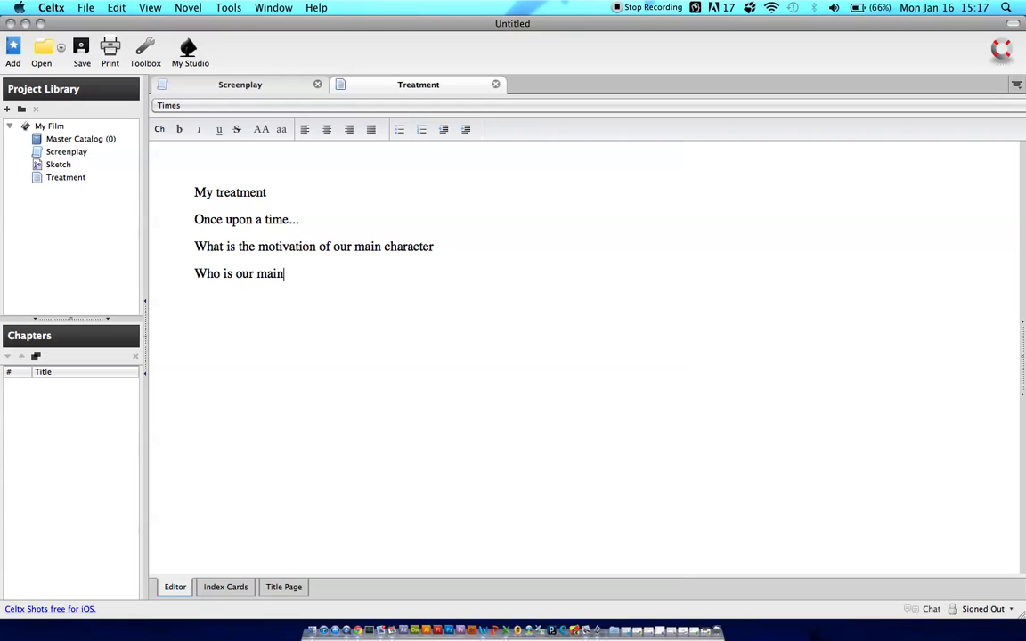
pyautogui.write(' character adve')
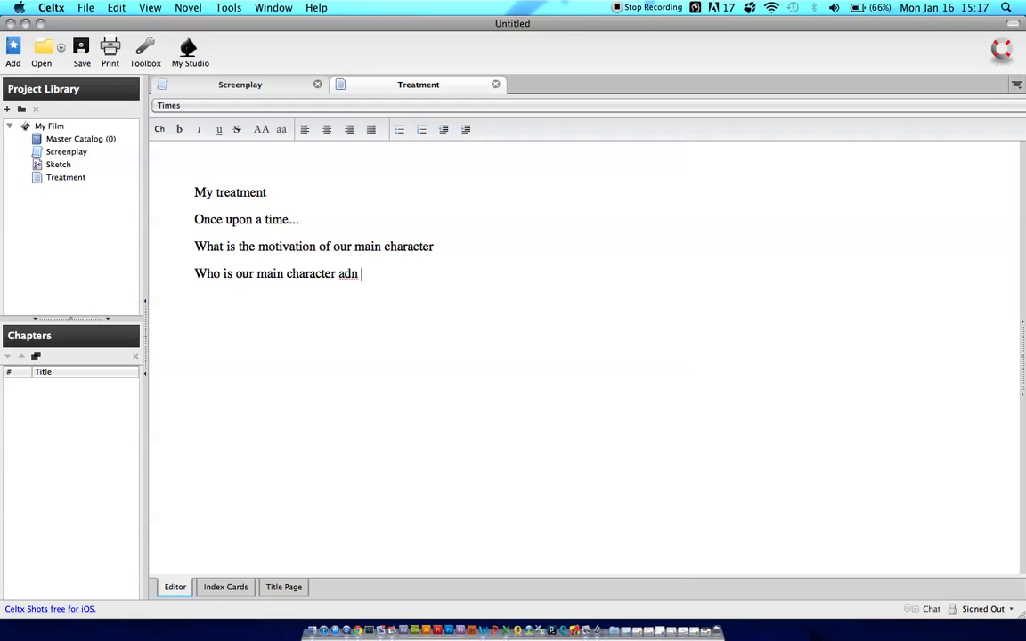
# Add the paragraph "Who is our main character and all other supporting characters." below the motivation line
pyautogui.press('BackSpace')
pyautogui.press('BackSpace')
pyautogui.press('BackSpace')
pyautogui.write('nd all other suppo')
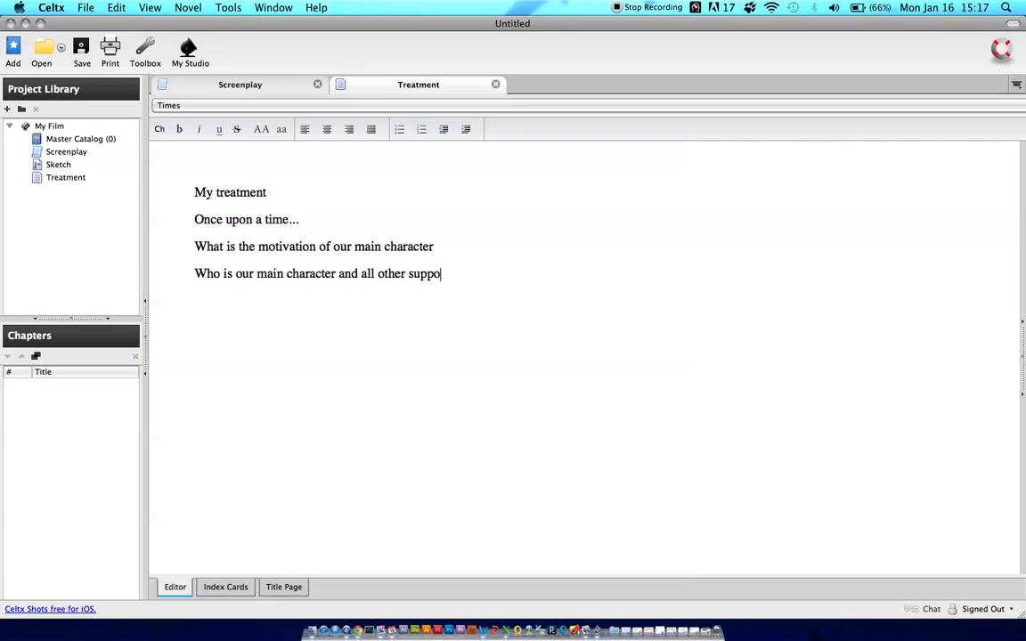
pyautogui.write('rting charact')
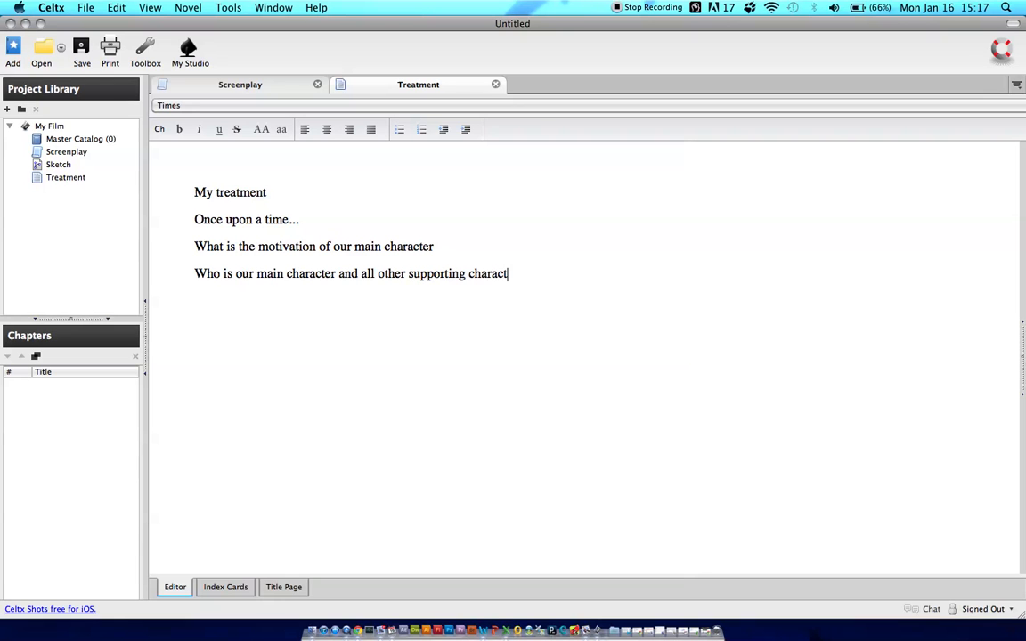
pyautogui.write('ers.')
# Add the paragraph "What is the goal of our main character." below the line about supporting characters
pyautogui.press('Return')
pyautogui.write('Th')
pyautogui.press('BackSpace')
pyautogui.press('BackSpace')
pyautogui.write('What is the goal of our main character')
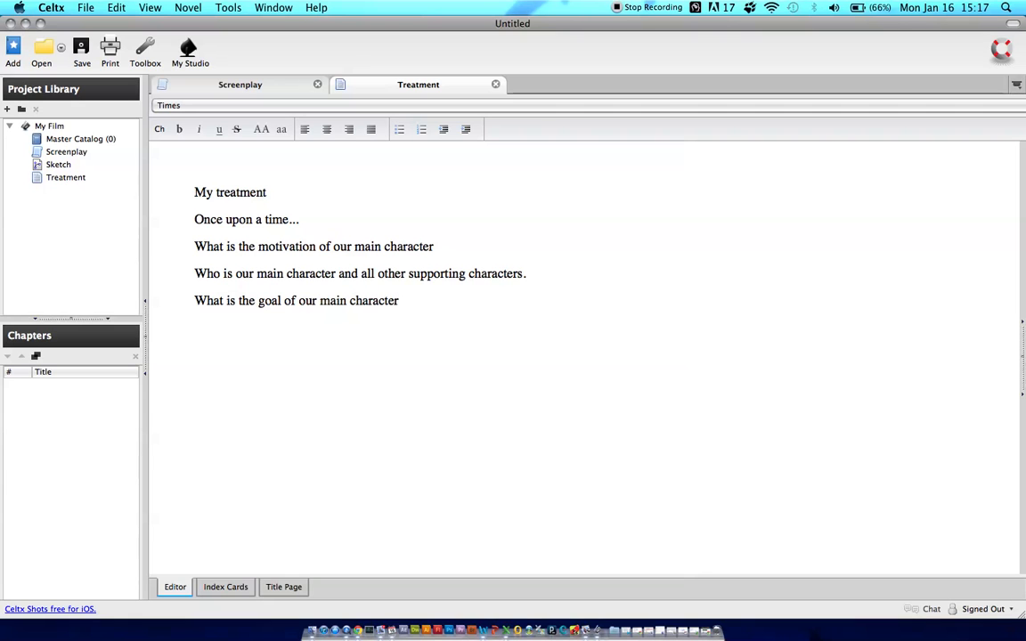
pyautogui.write('.')
# Add the paragraph "Environments, where and when." below the line about the main character's goal
pyautogui.press('Return')
pyautogui.doubleClick(261, 302)
pyautogui.click(413, 302)
pyautogui.press('Return')
pyautogui.write('Environments, wh')
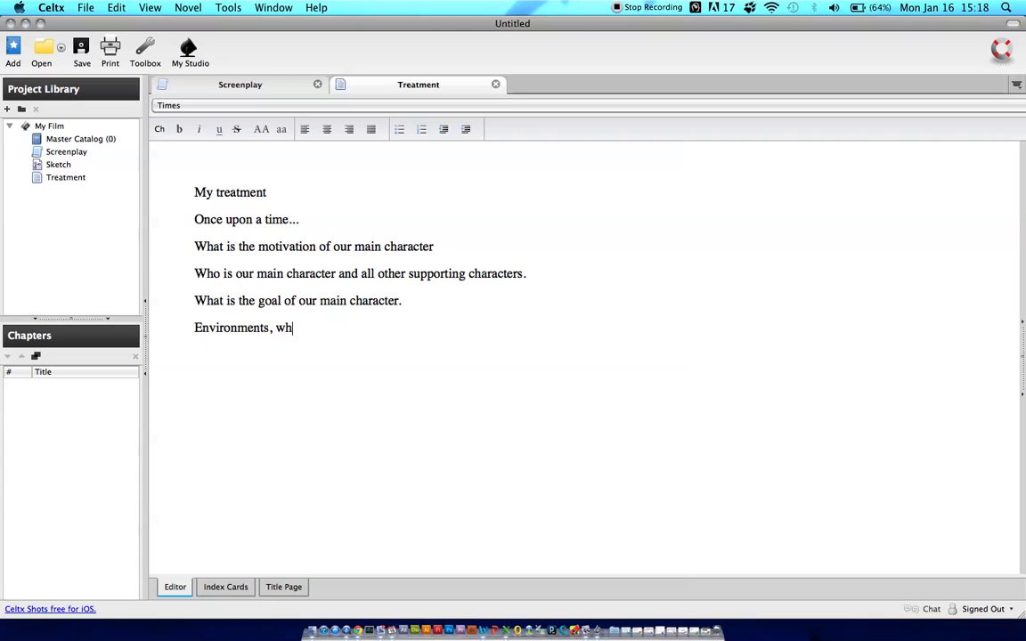
pyautogui.write('ere and when.')
# Add the closing paragraph "And much much more..." below the environments line
pyautogui.press('Return')
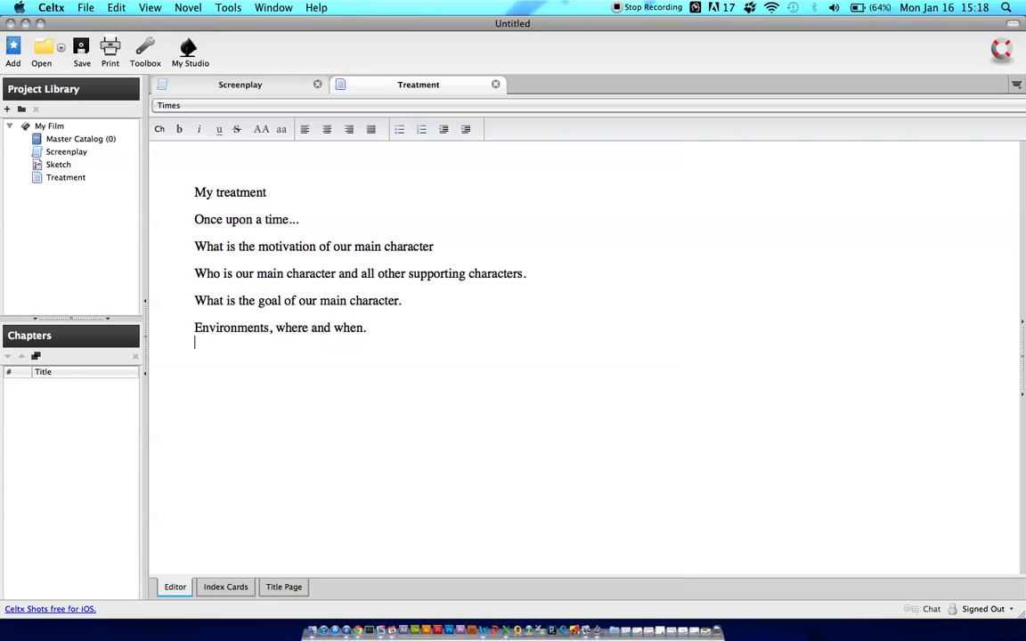
pyautogui.write('And ')
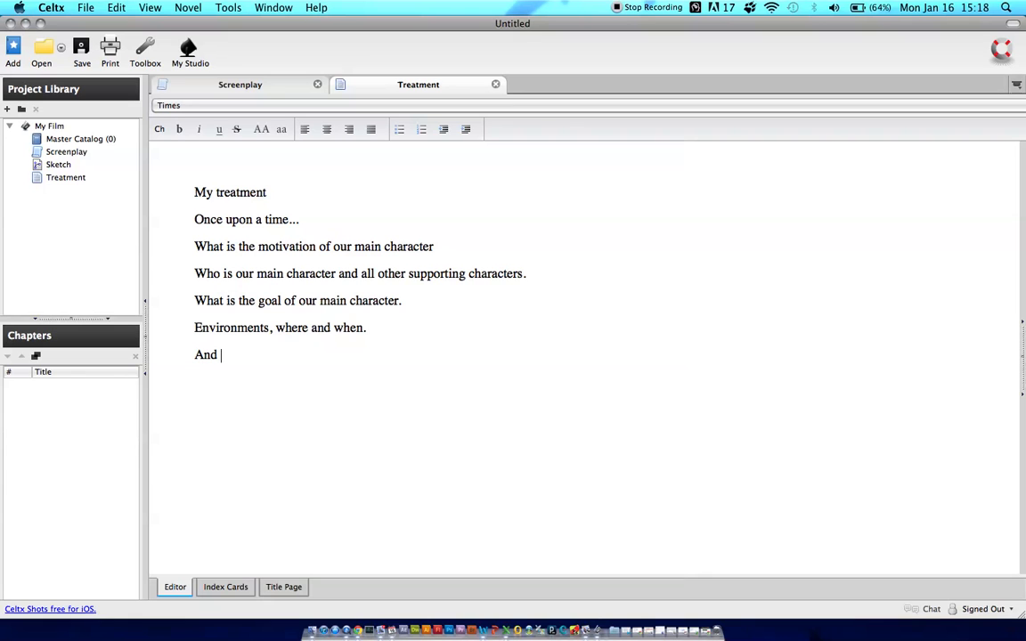
pyautogui.write('much much ')
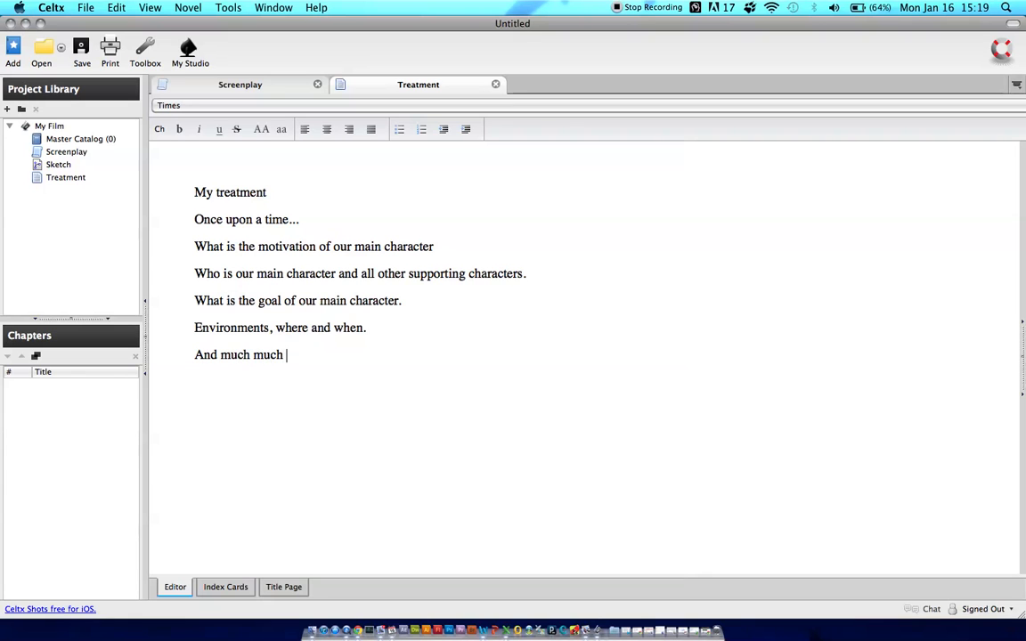
pyautogui.write('more...')
# Open the Screenplay document and enter "INT. JOE'S HOUSE" as the first scene heading
pyautogui.click(66, 154)
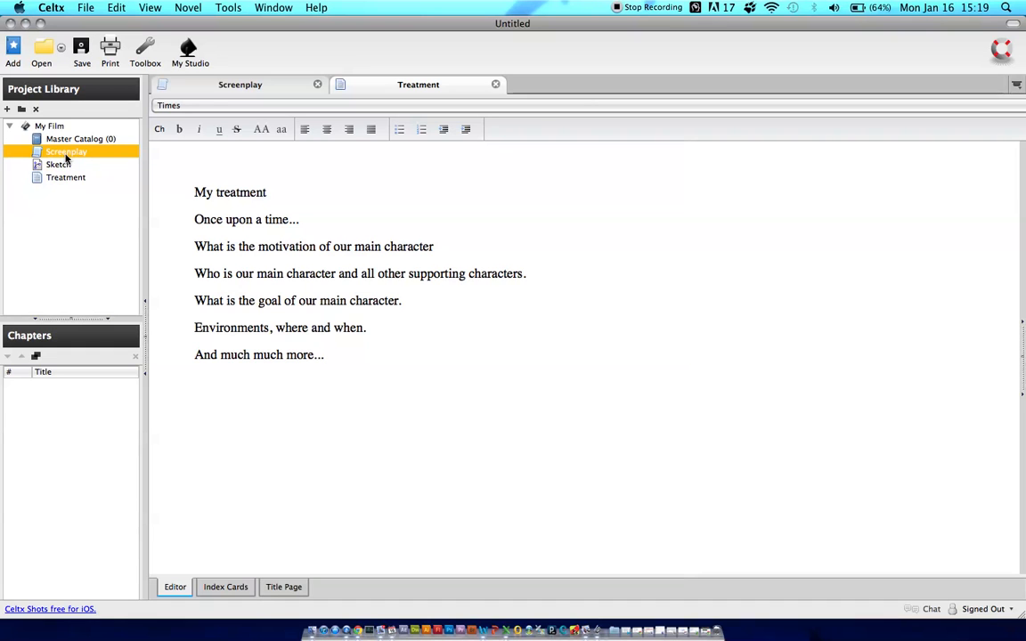
pyautogui.doubleClick(65, 155)
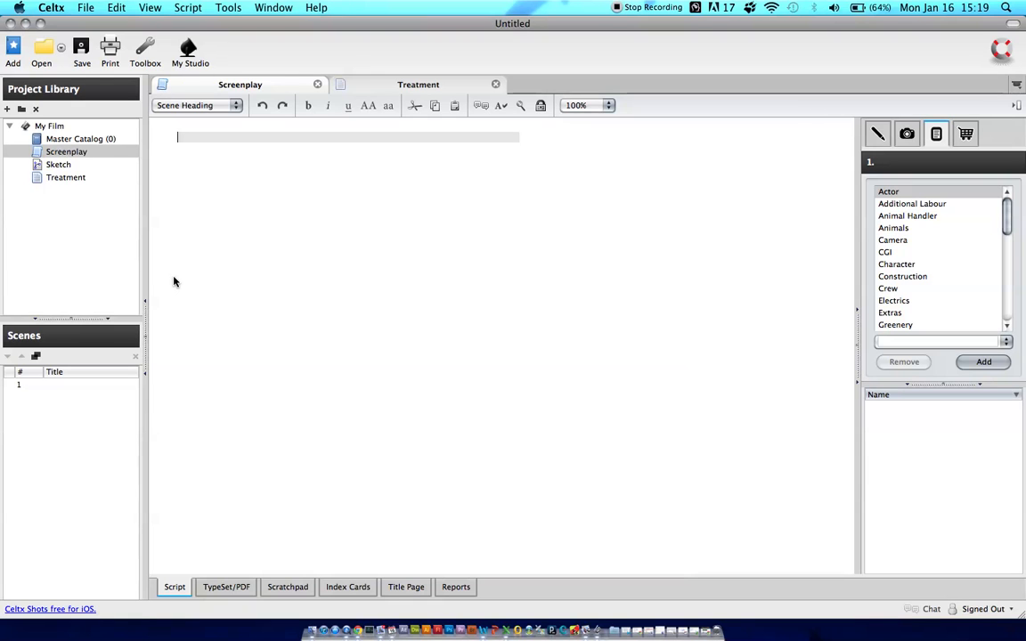
pyautogui.click(179, 136)
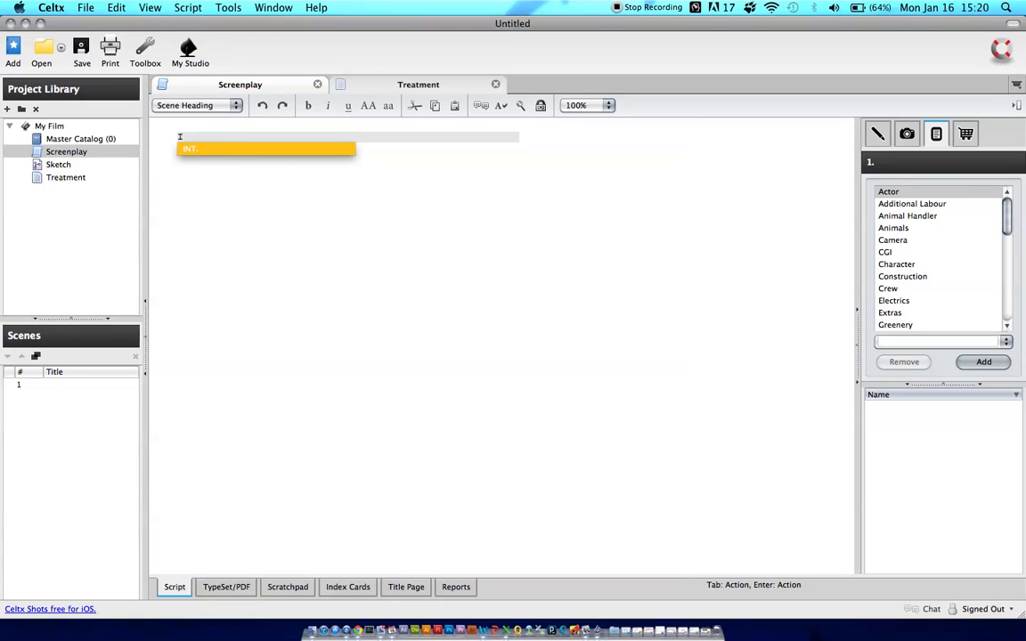
pyautogui.click(204, 153)
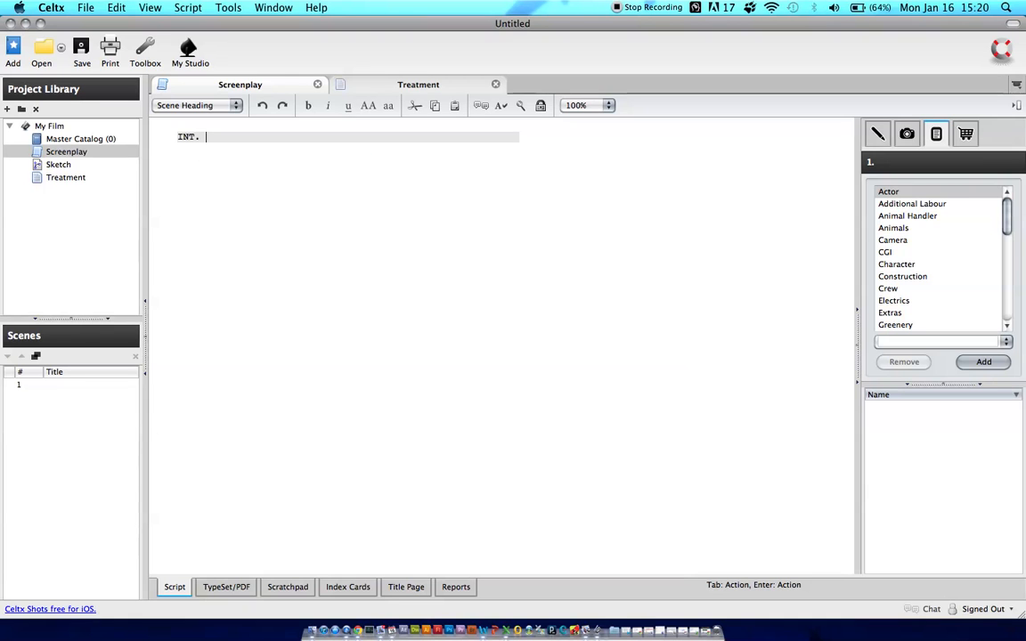
pyautogui.write("JOE'S HOUSE")
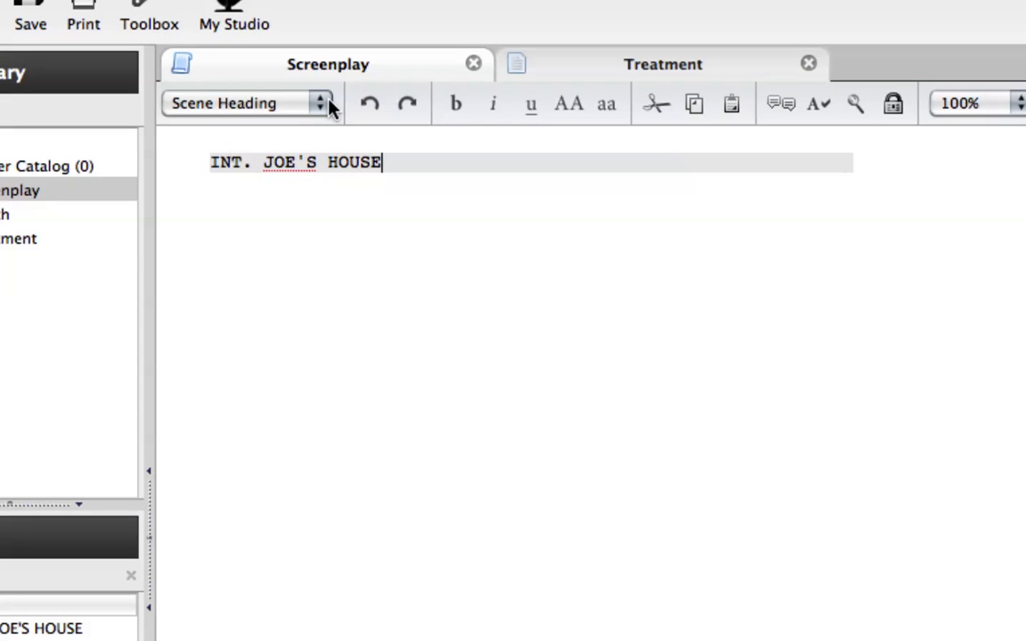
# Add the Action paragraph "Joe walks into the house and slams the door behind him. He turns to his mother." below the scene heading
pyautogui.press('Return')
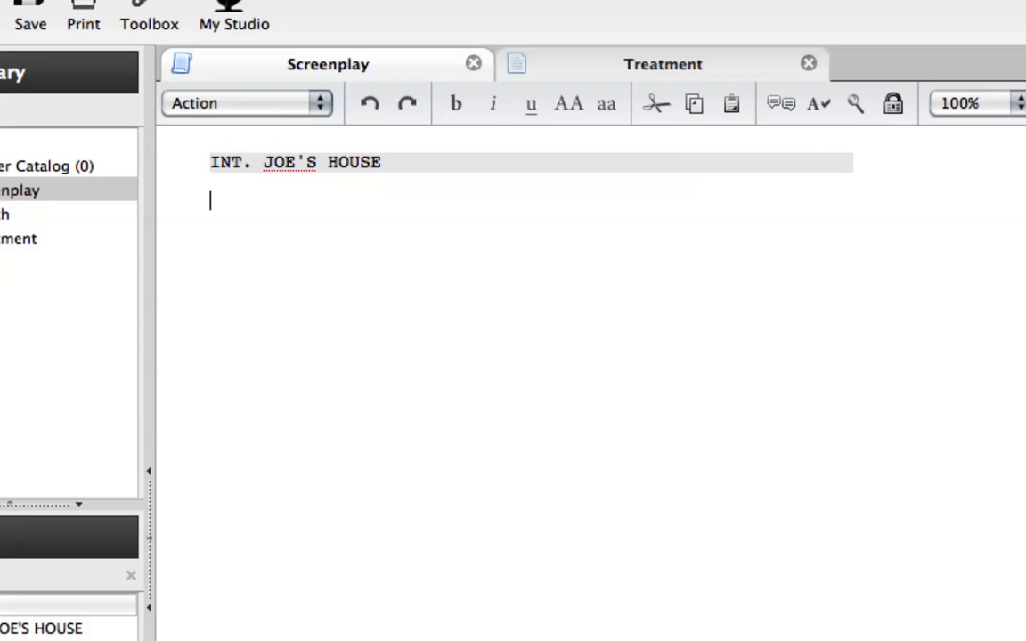
pyautogui.click(260, 104)
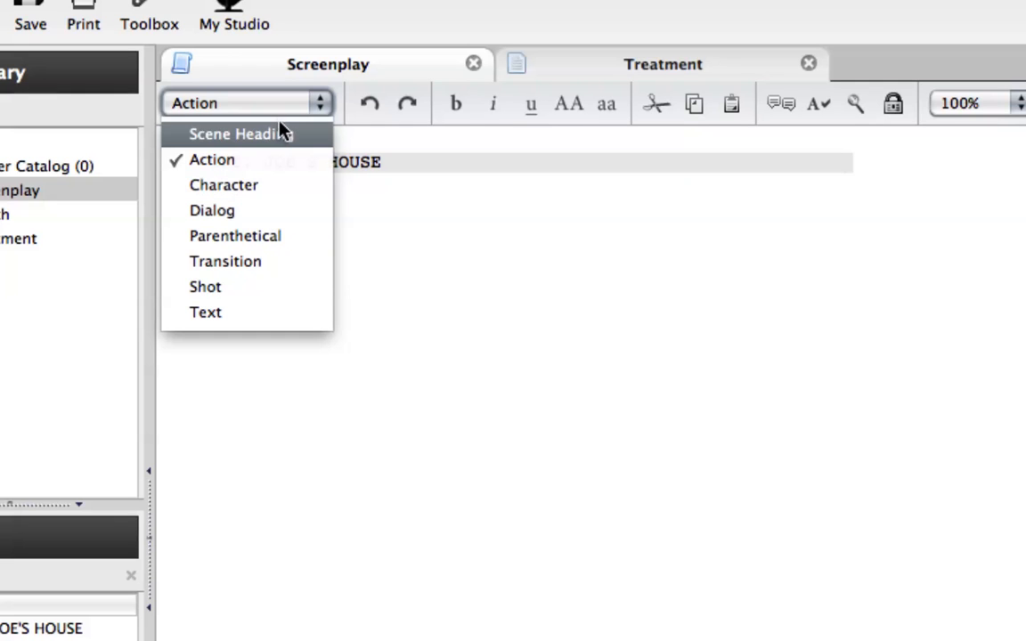
pyautogui.click(277, 171)
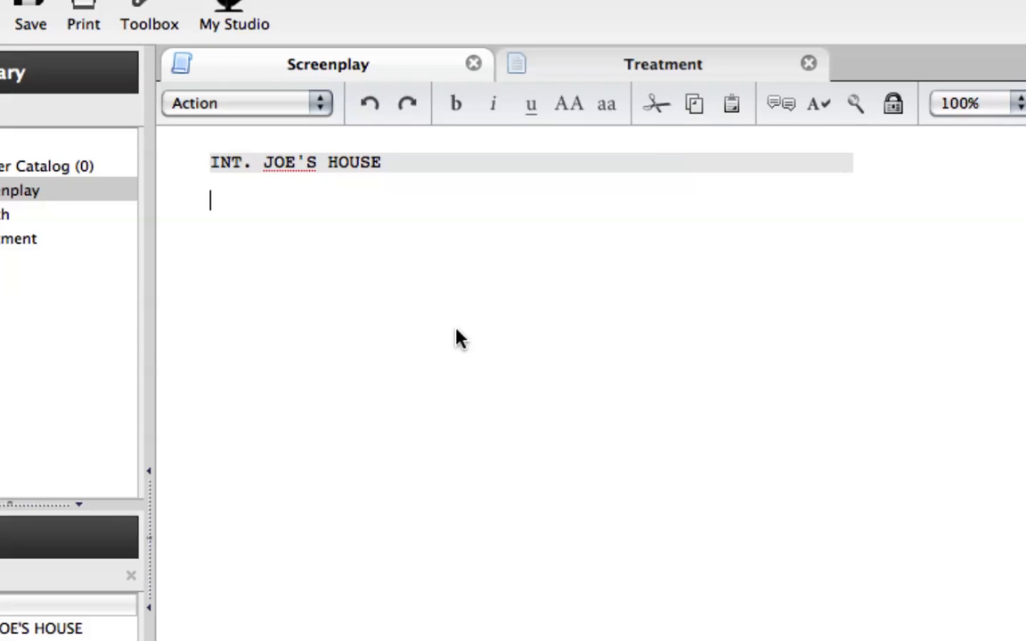
pyautogui.write('Joe walks ')
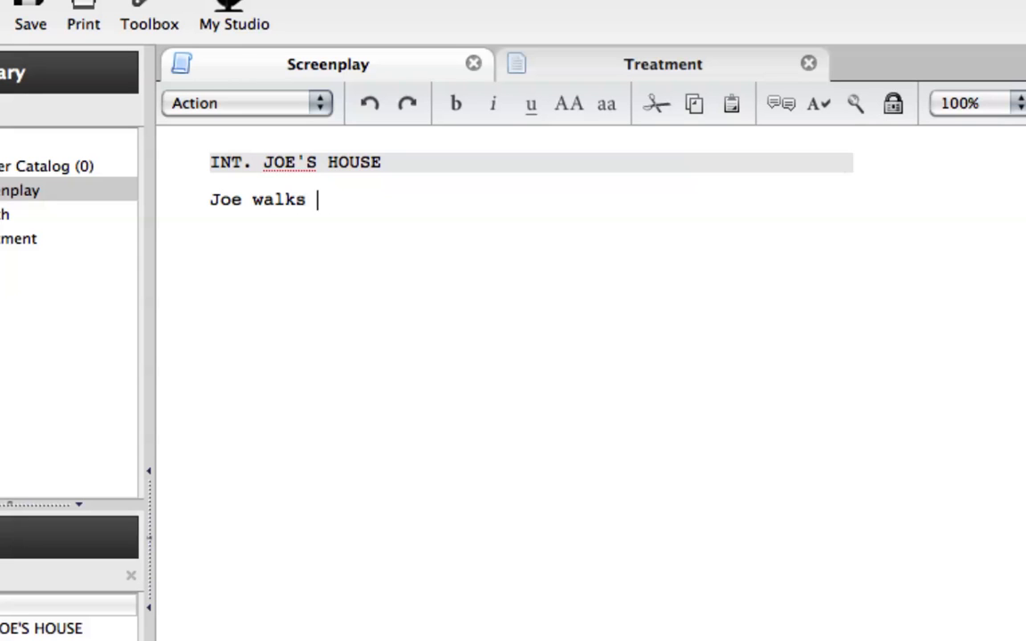
pyautogui.write('into the house and ')
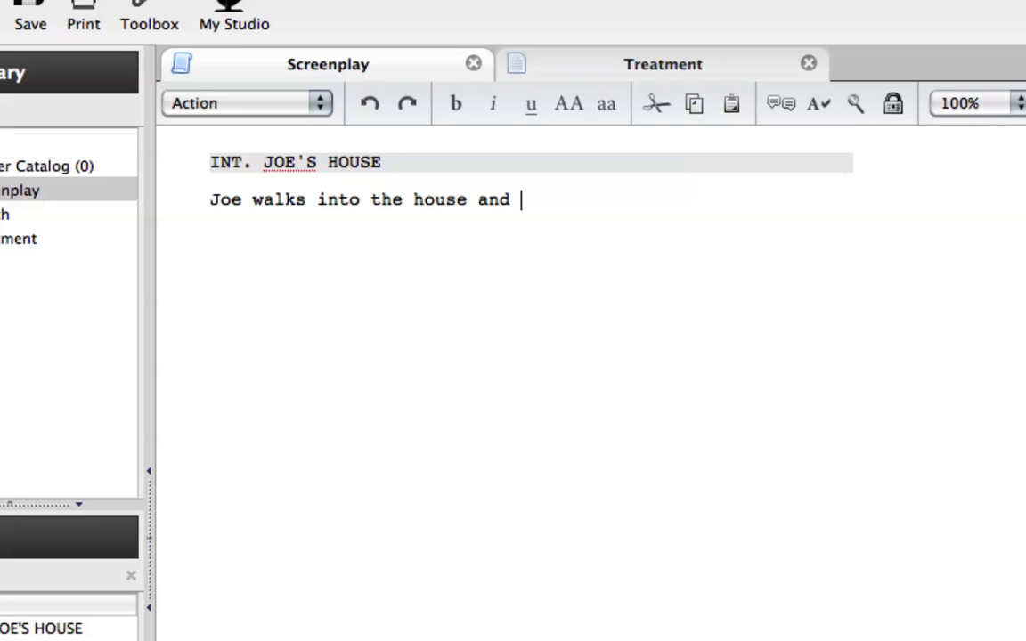
pyautogui.write('slams ')
pyautogui.write('hte')
pyautogui.press('BackSpace')
pyautogui.press('BackSpace')
pyautogui.write('he door be')
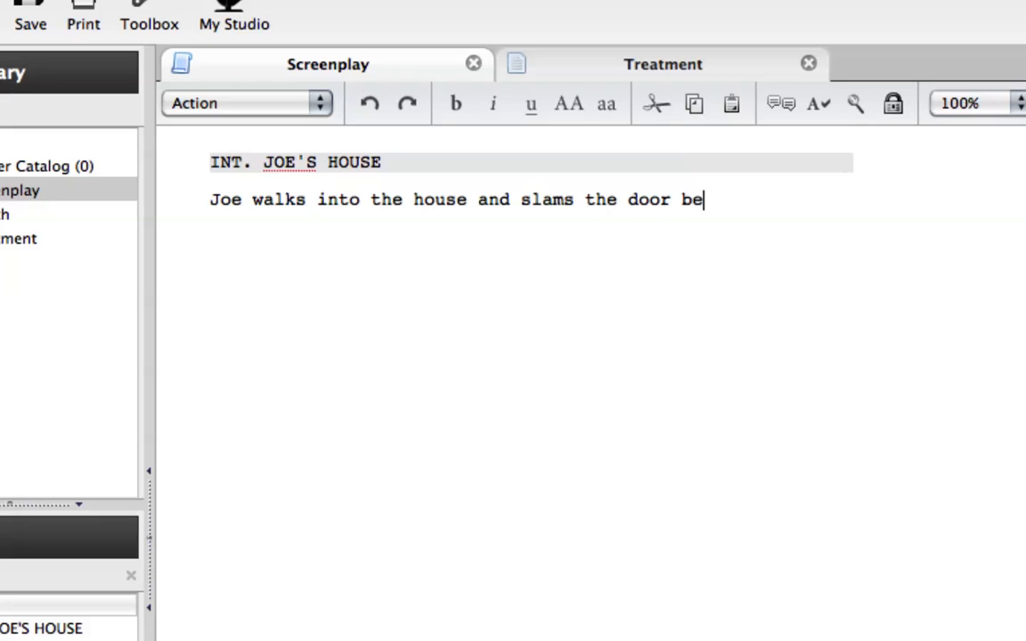
pyautogui.write('hind him.  He turns to his mother.')
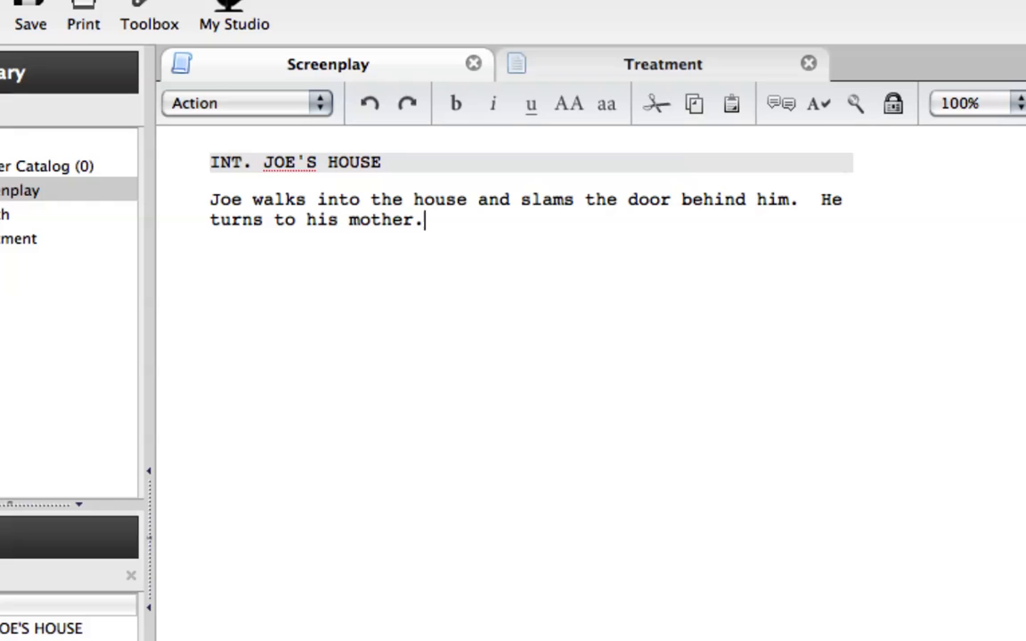
# Add a Character line reading JOE below the action paragraph
pyautogui.press('Return')
pyautogui.click(268, 106)
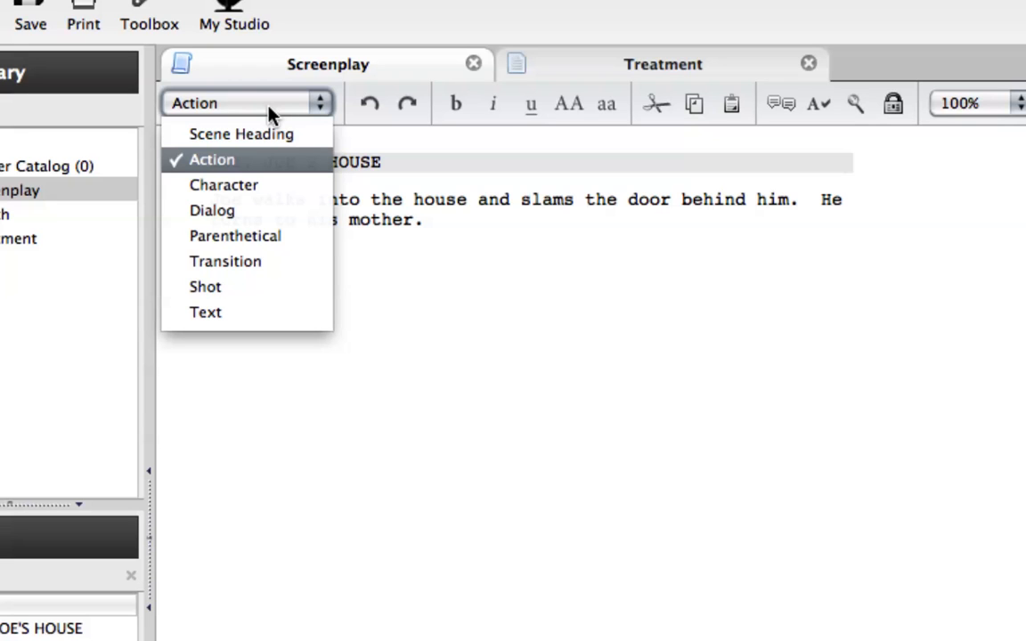
pyautogui.click(254, 194)
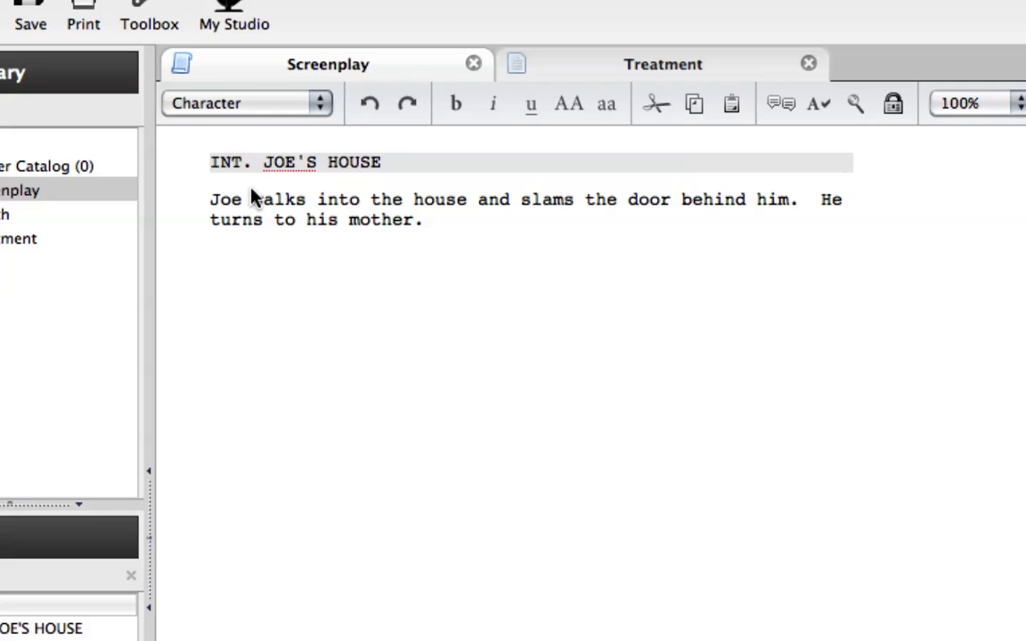
pyautogui.write('Joe')
pyautogui.press('BackSpace')
pyautogui.press('BackSpace')
pyautogui.click(437, 262)
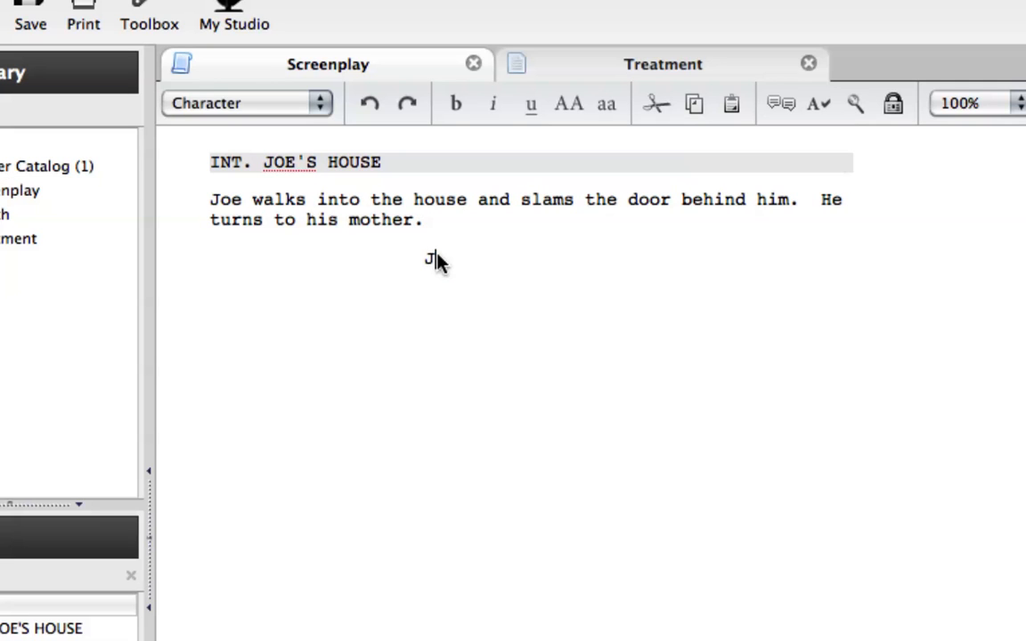
pyautogui.write('OE')
# Write "Hey mom, I had a great day at school." as the Dialog under JOE
pyautogui.press('Return')
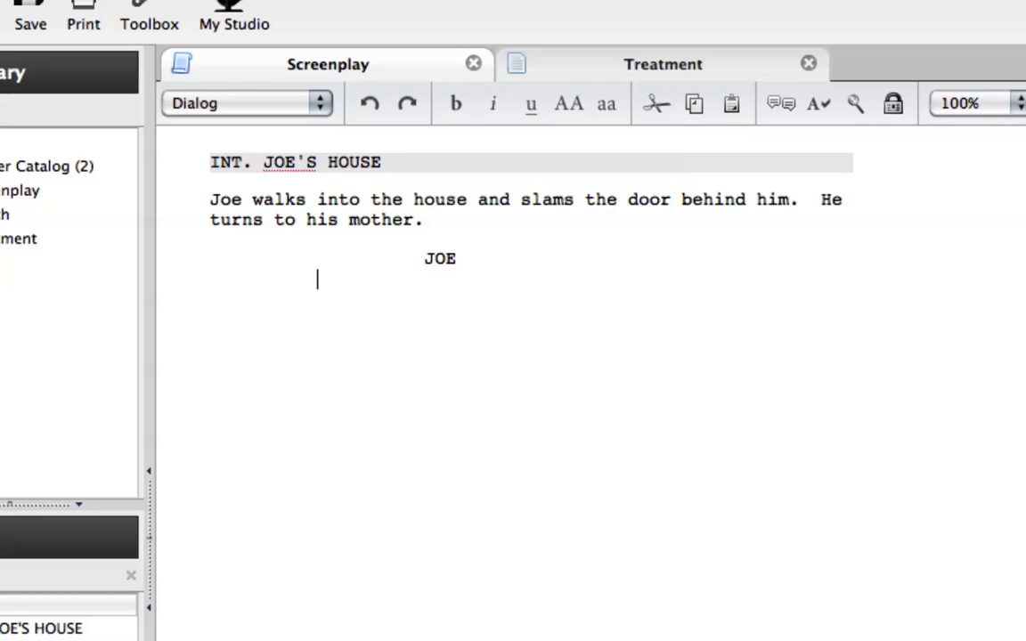
pyautogui.write('Hey mom, I')
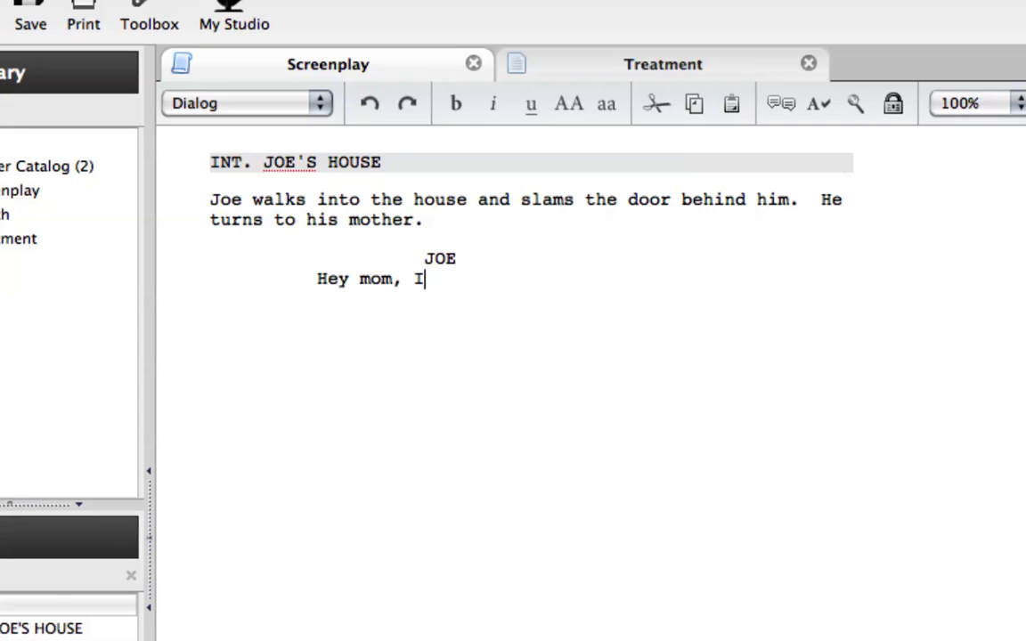
pyautogui.write(' had a grea')
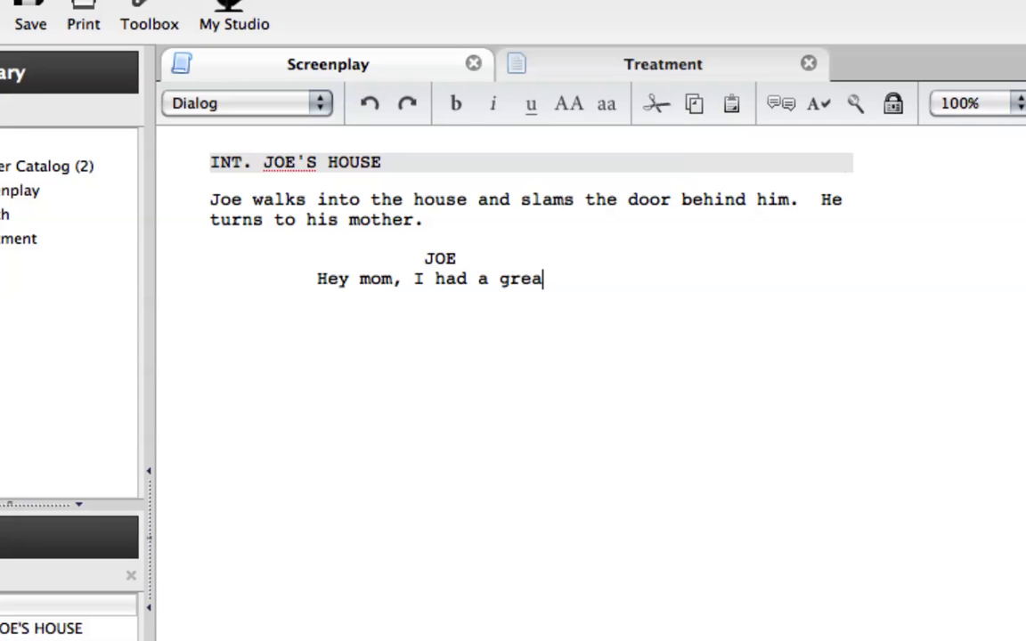
pyautogui.write('t day at school.')
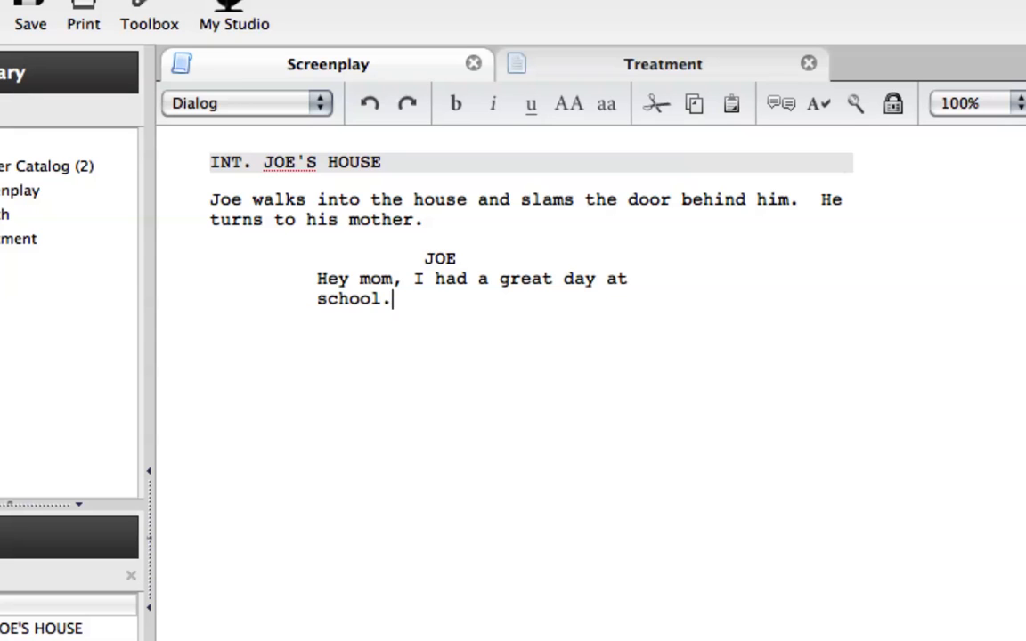
# Add a Character line reading MARIAN below Joe's first speech
pyautogui.press('Return')
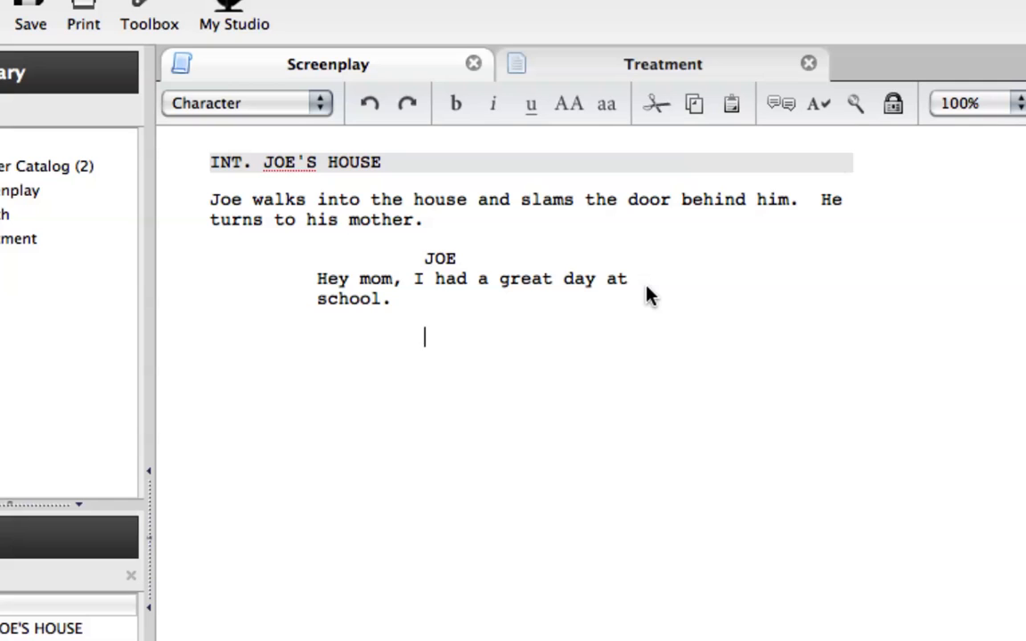
pyautogui.write('MARIAN')
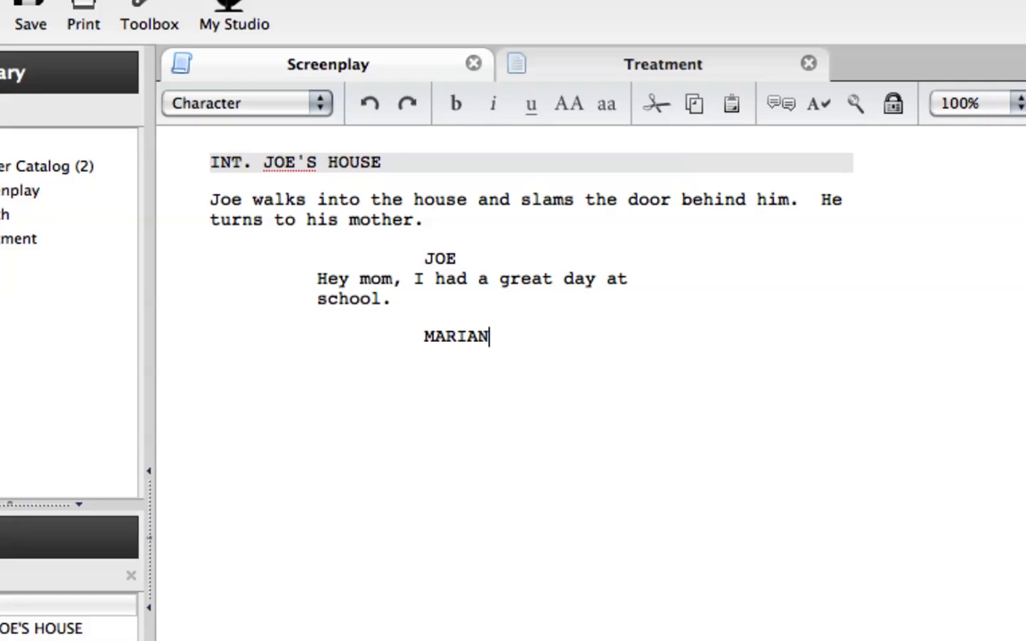
# Write "That is great news, Joe." as the Dialog under MARIAN
pyautogui.press('Return')
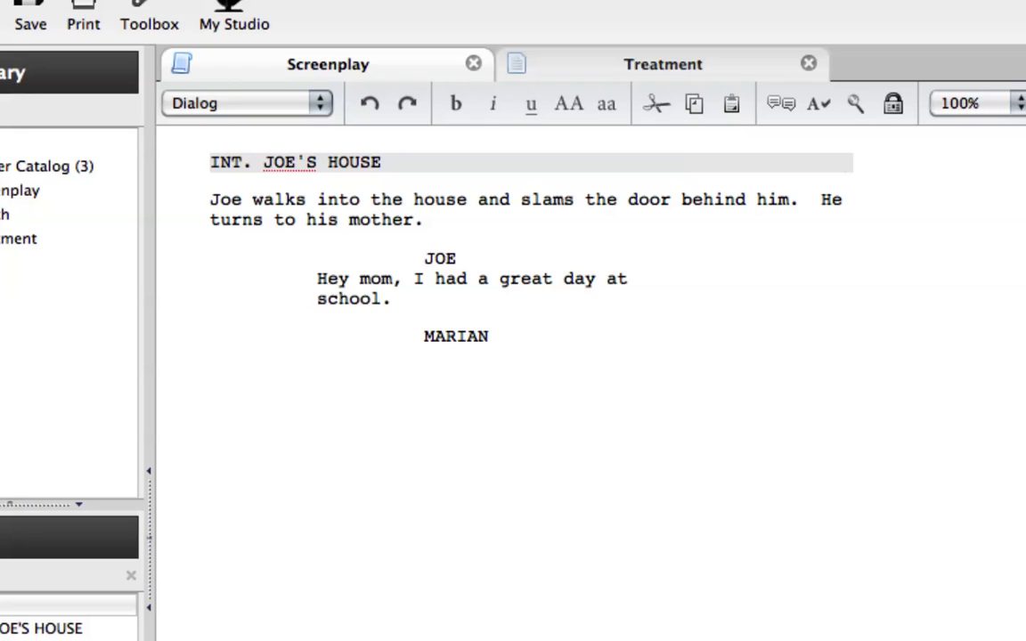
pyautogui.write('THat is')
pyautogui.press('BackSpace')
pyautogui.press('BackSpace')
pyautogui.press('BackSpace')
pyautogui.press('BackSpace')
pyautogui.press('BackSpace')
pyautogui.press('BackSpace')
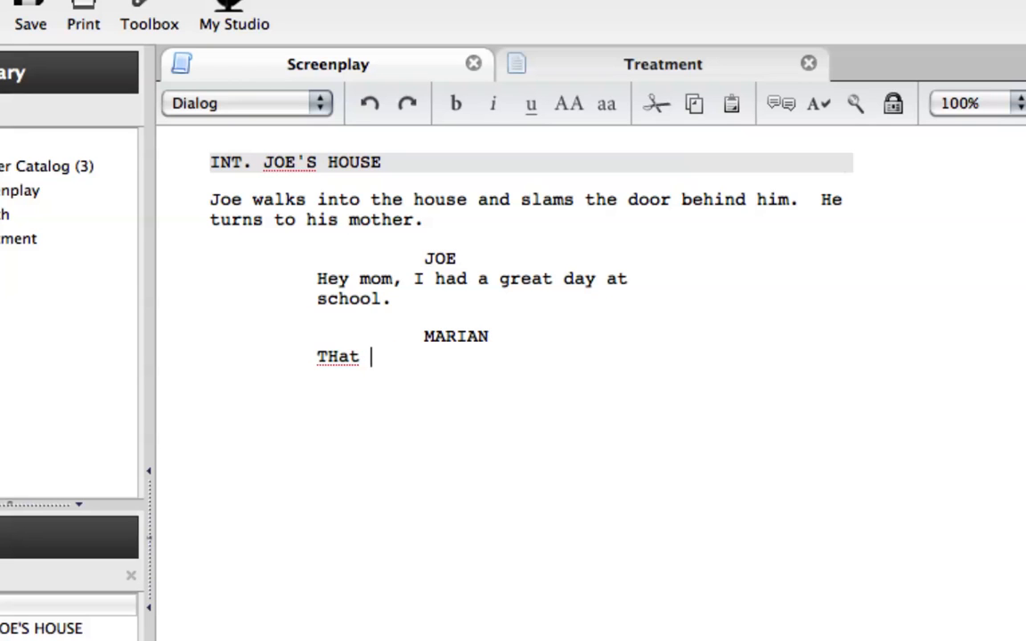
pyautogui.press('BackSpace')
pyautogui.write('hat si')
pyautogui.press('BackSpace')
pyautogui.press('BackSpace')
pyautogui.press('BackSpace')
pyautogui.write('is great news')
pyautogui.press('BackSpace')
pyautogui.write(', Joe.')
# Add a second JOE Character line below Marian's reply and begin its Dialog with "I did have one complication."
pyautogui.press('Return')
pyautogui.write('JOE')
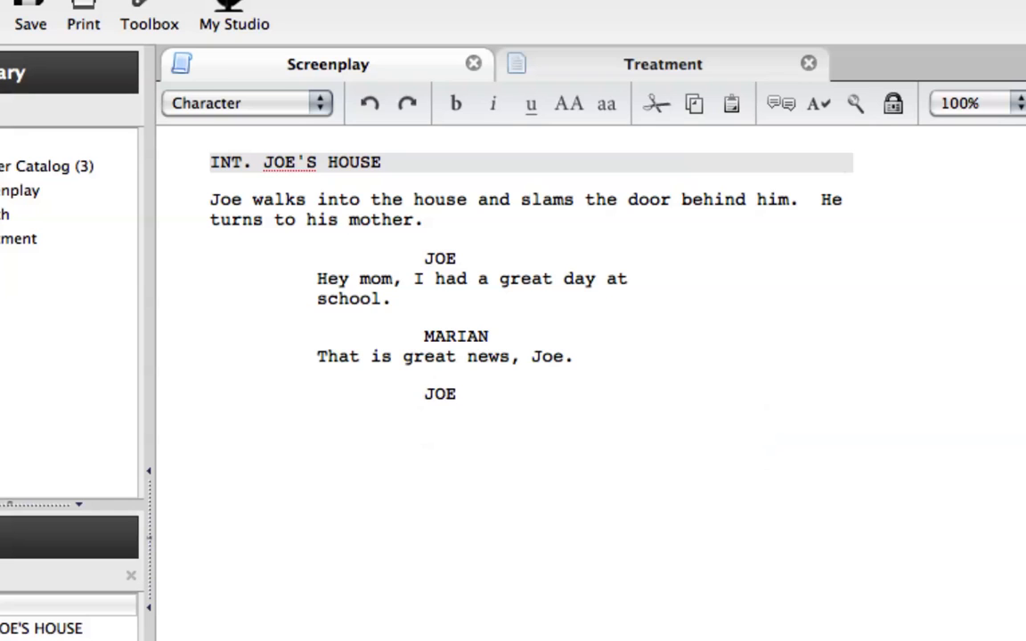
pyautogui.press('Return')
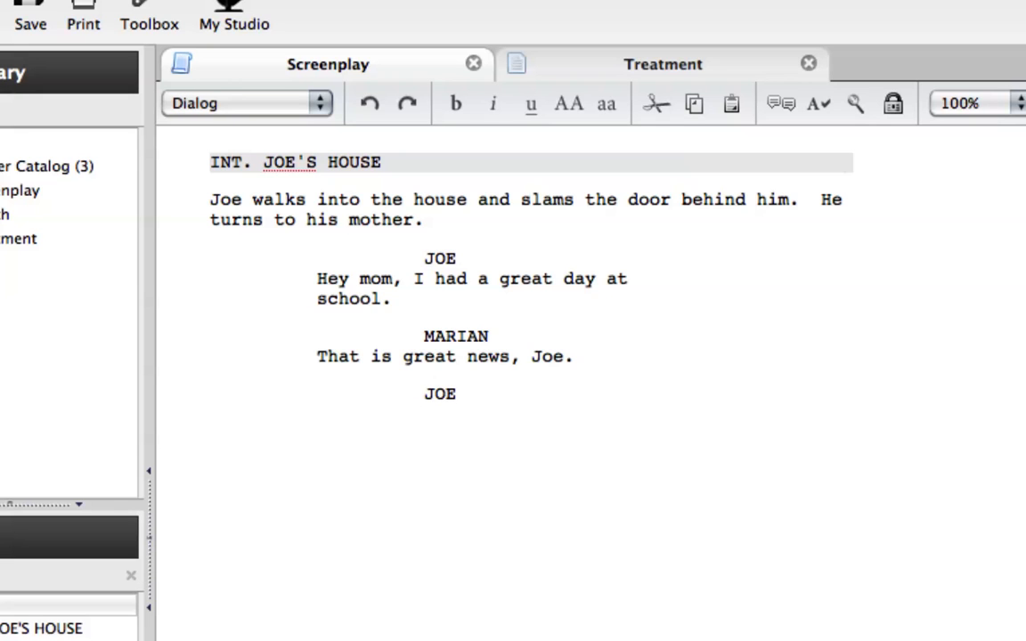
pyautogui.write('I did have one co')
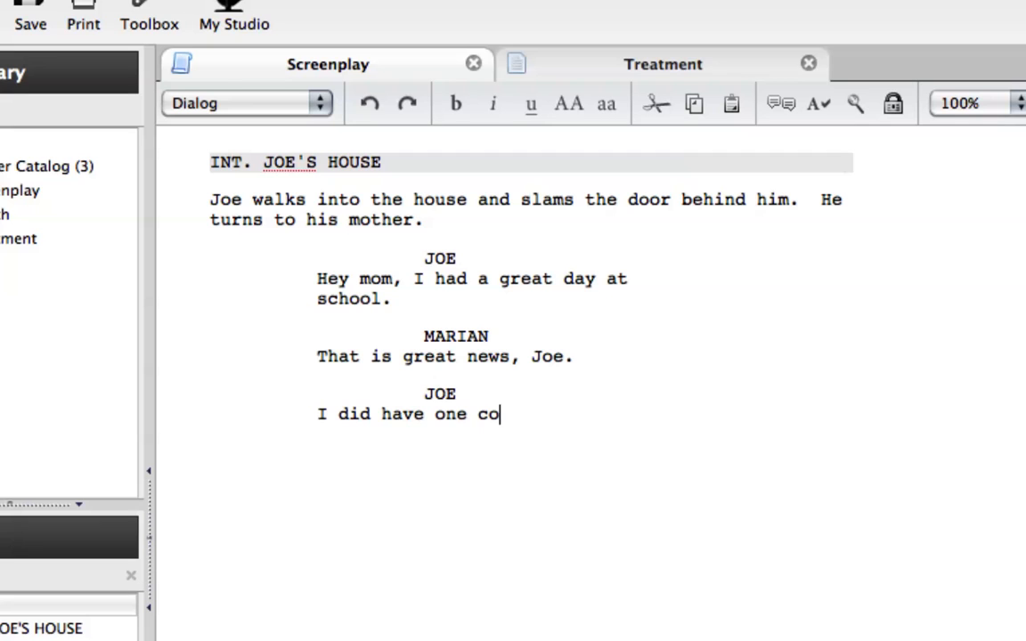
pyautogui.write('mplication')
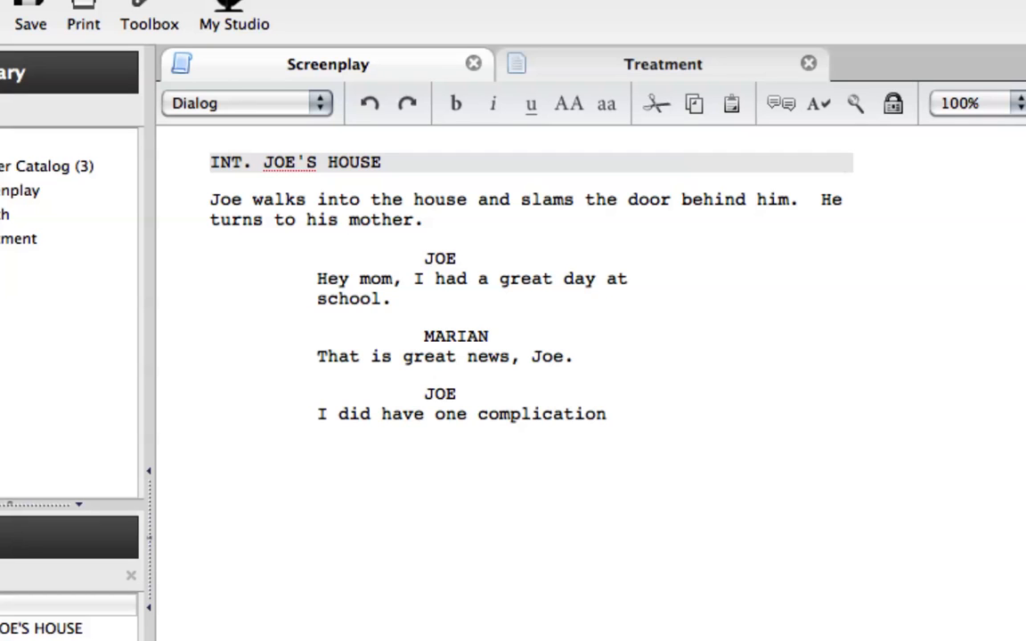
pyautogui.write('.  I ')
pyautogui.write("ran out of money and dont'")
# Continue Joe's second speech with "I ran out of money and don't think I will be finishing school"
pyautogui.press('BackSpace')
pyautogui.press('BackSpace')
pyautogui.write("'t think")
pyautogui.write(' I will ')
pyautogui.write('be finishing')
pyautogui.write(' s')
pyautogui.write('chool')
# Add a second MARIAN Character line below Joe's second speech and start an empty Dialog line under it
pyautogui.press('Return')
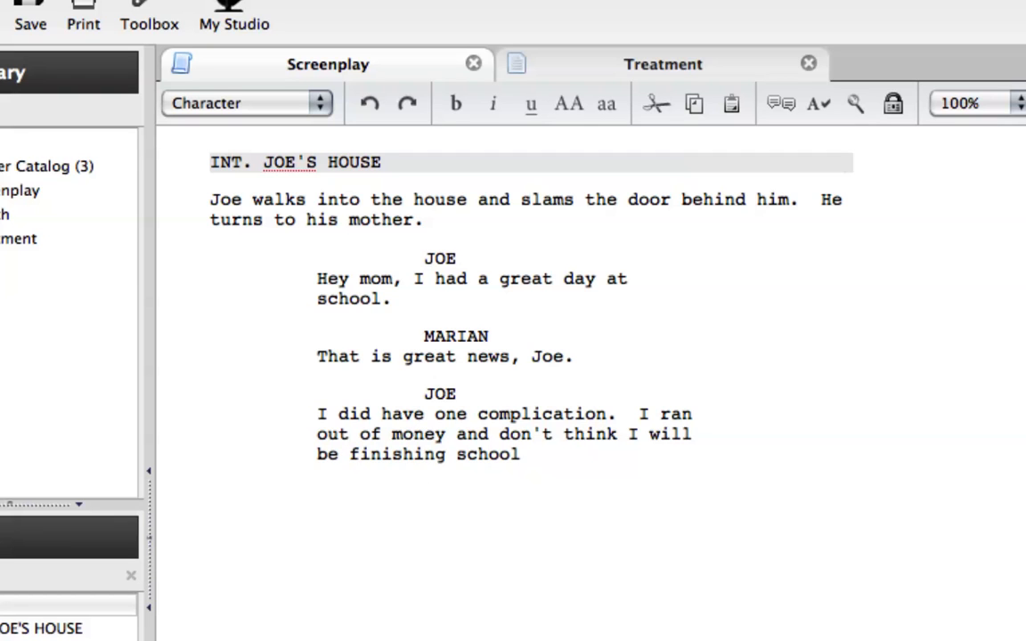
pyautogui.write('M')
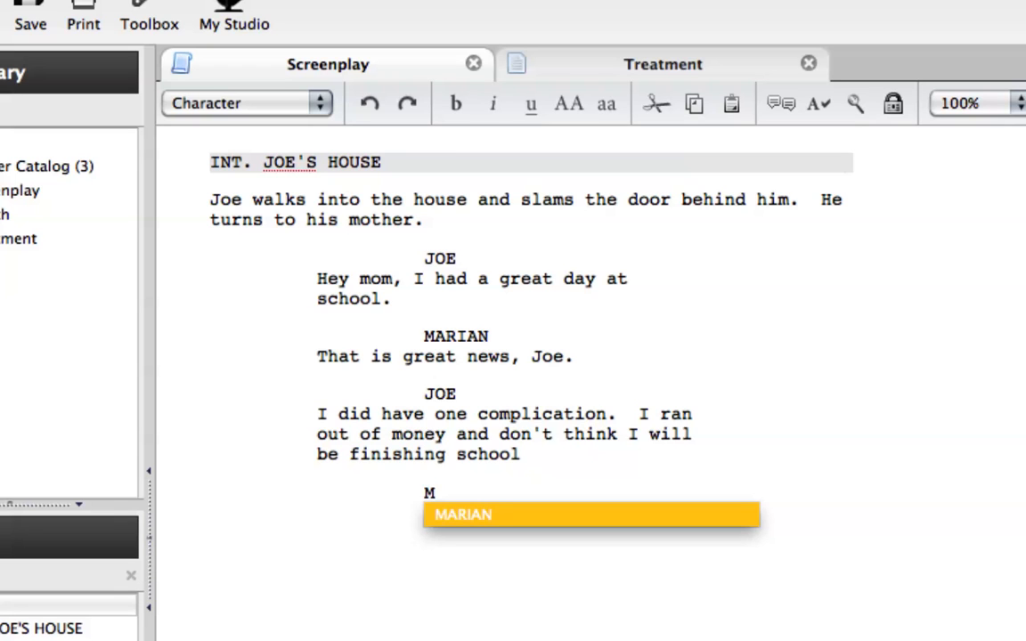
pyautogui.press('Return')
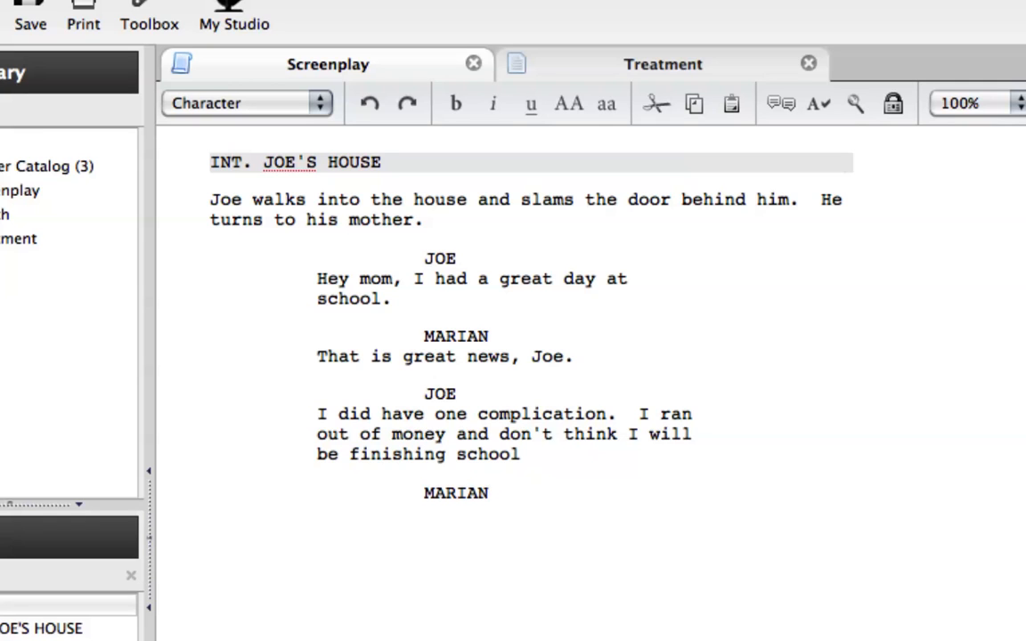
pyautogui.press('Return')
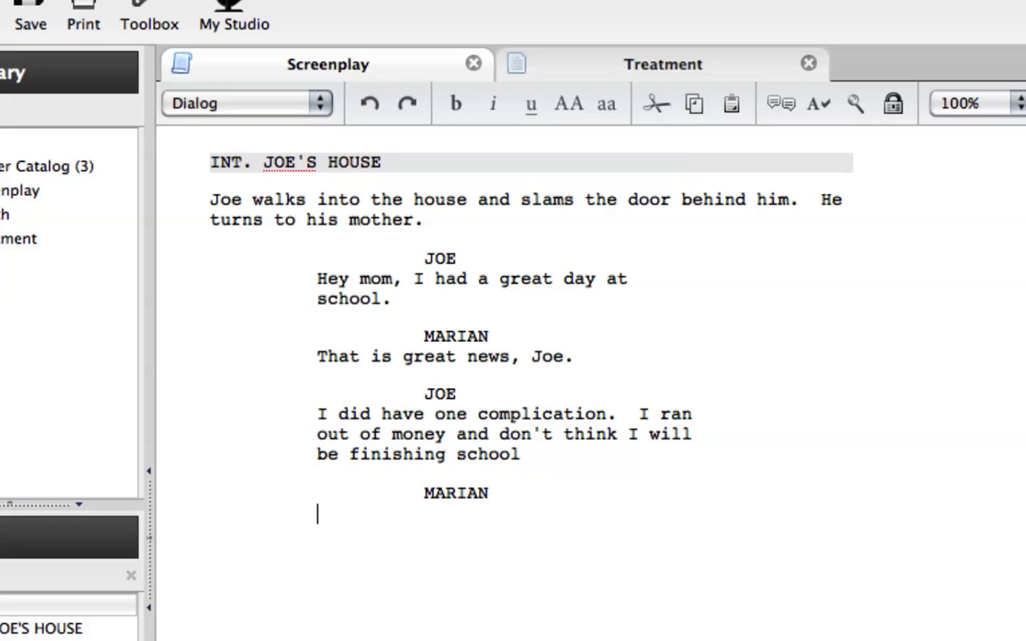
# Write "That does not sound like a great day at all..." as the Dialog under the second MARIAN line
pyautogui.write('That doe')
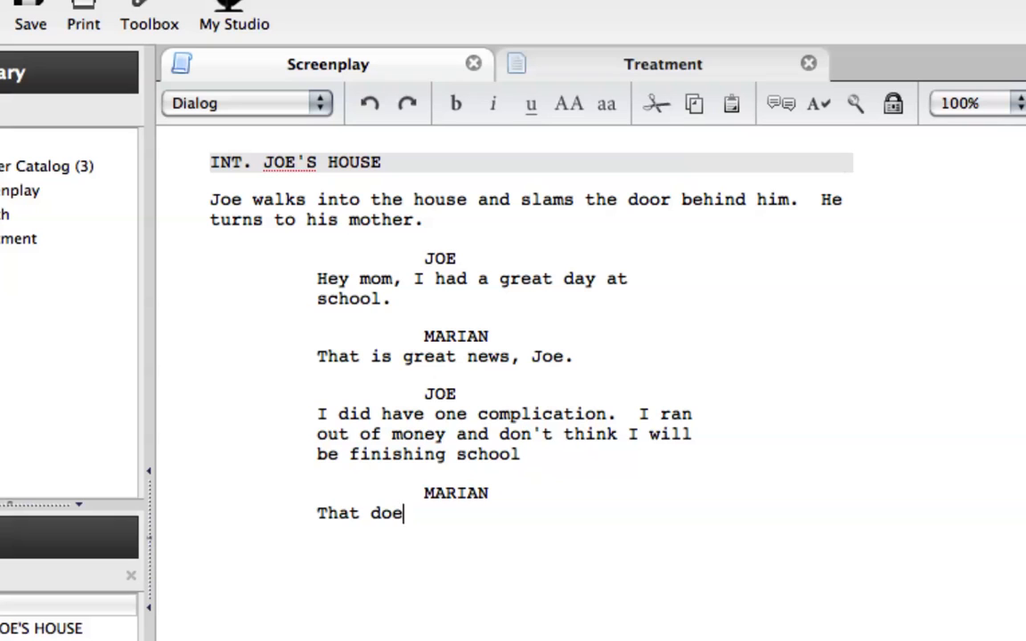
pyautogui.write('s not sound')
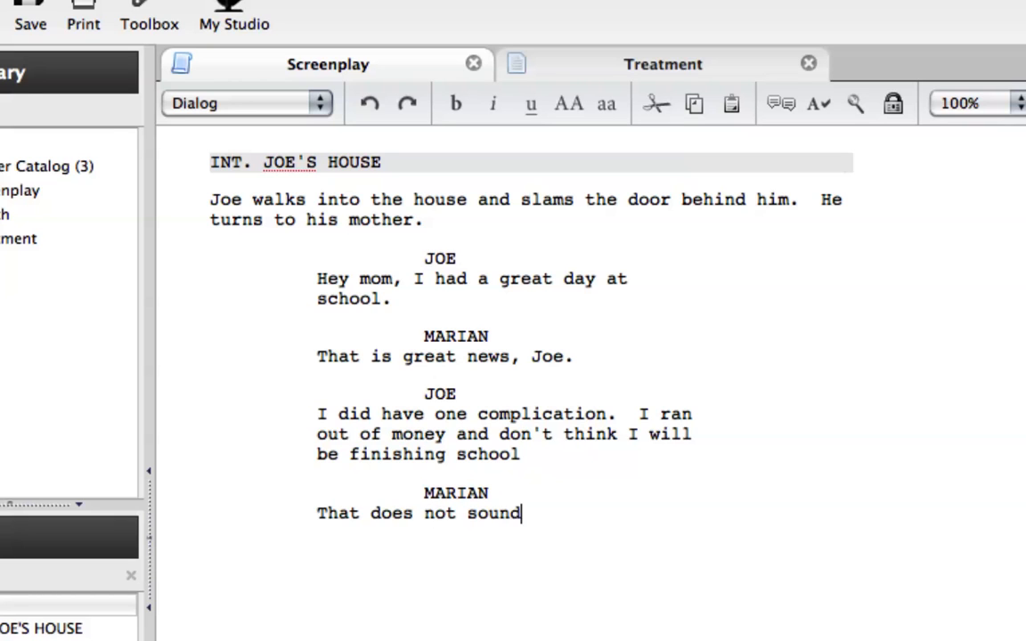
pyautogui.write(' like a gr')
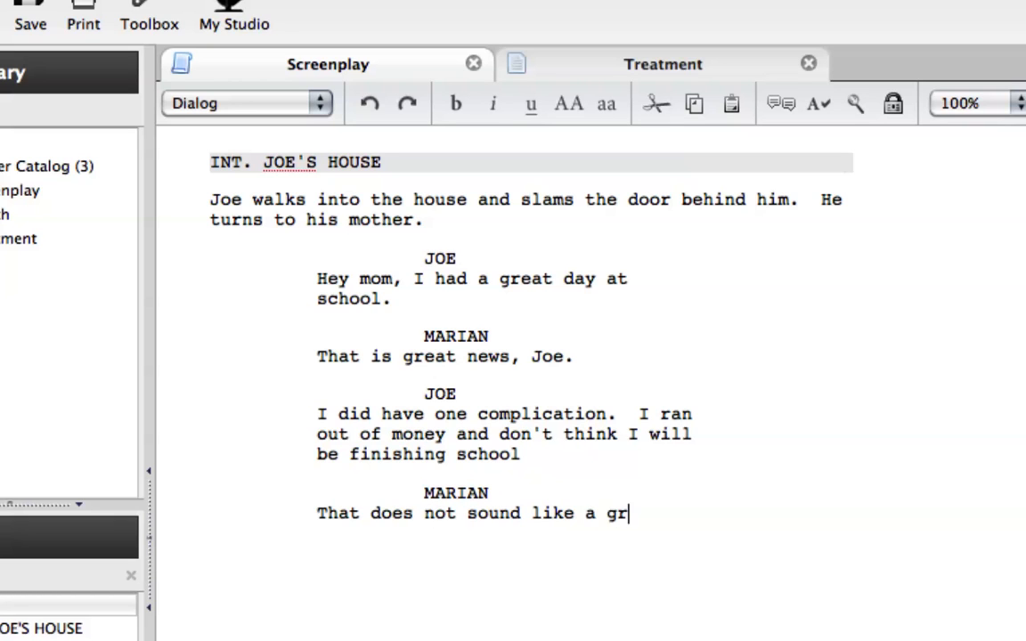
pyautogui.write('eat day at a')
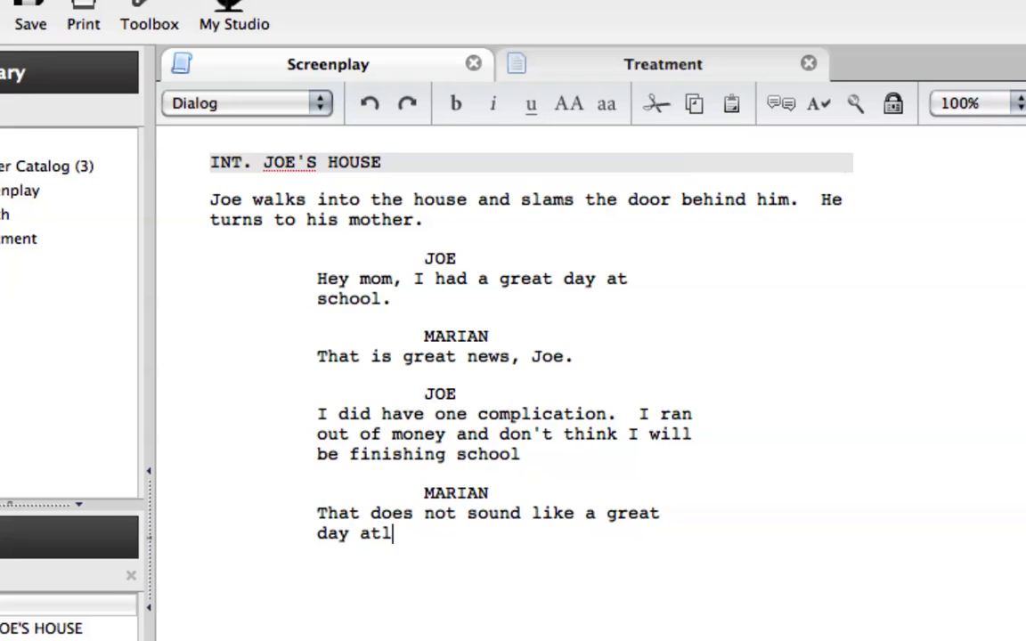
pyautogui.write('ll...')
pyautogui.press('Return')
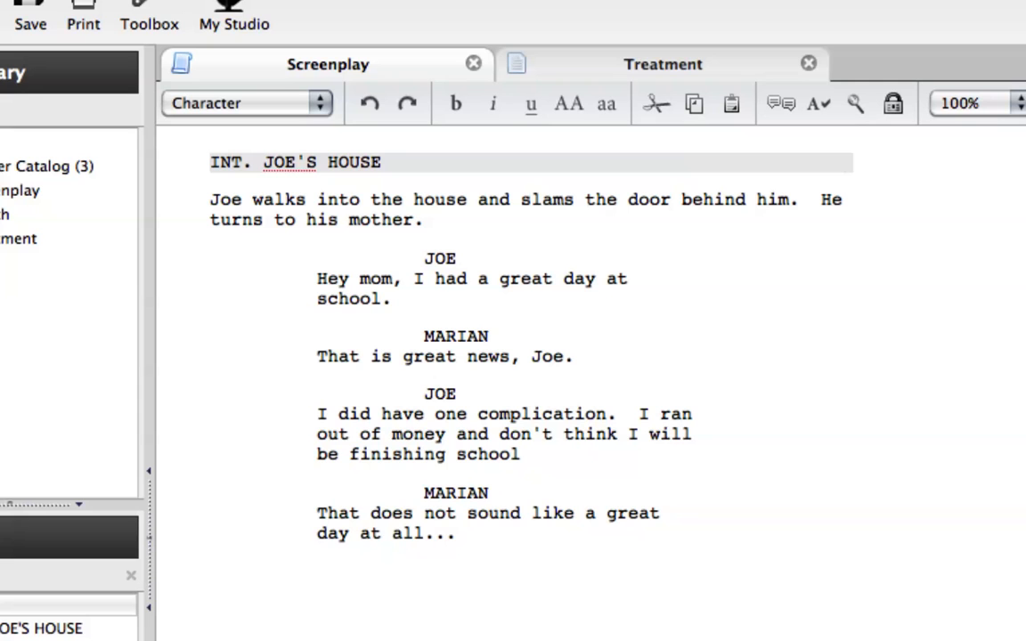
# Change the new line under Marian's speech to an Action element and write "Joe storms out of the house."
pyautogui.click(307, 105)
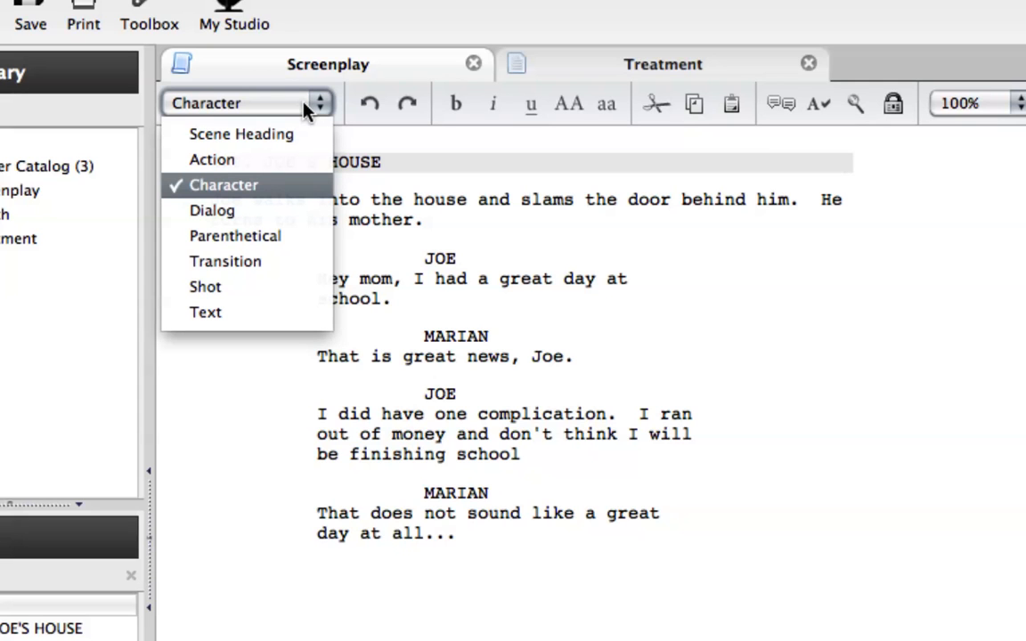
pyautogui.click(290, 160)
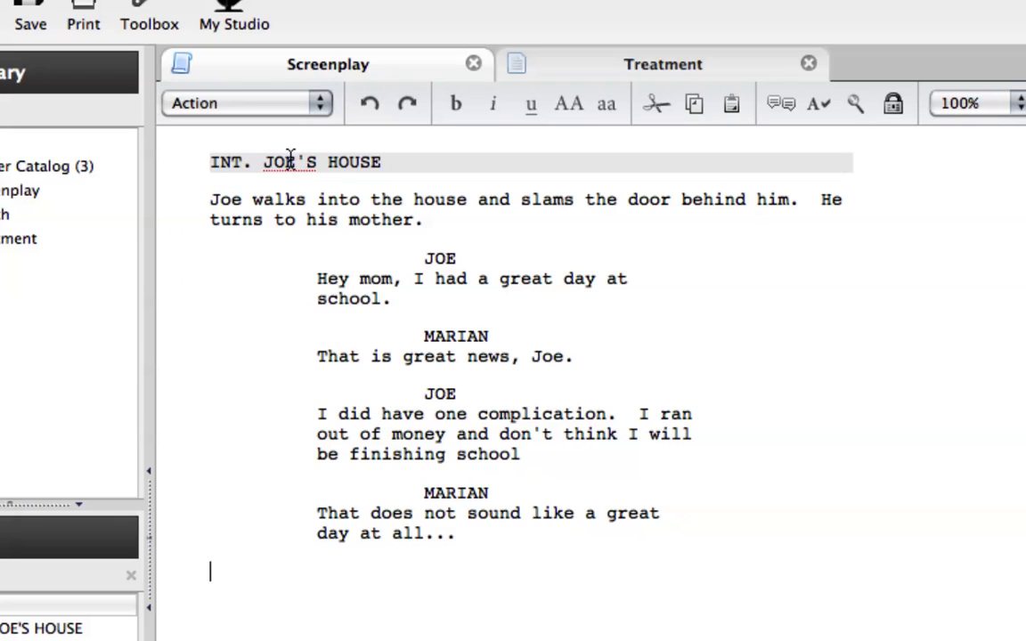
pyautogui.write('Joe storms out ')
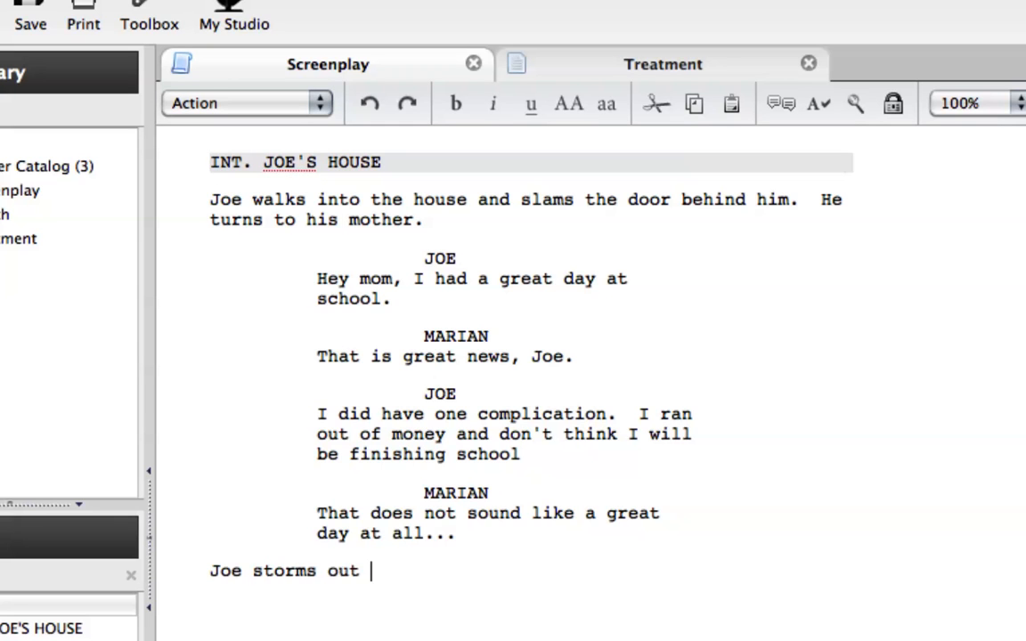
pyautogui.write('of the house.  Before le')
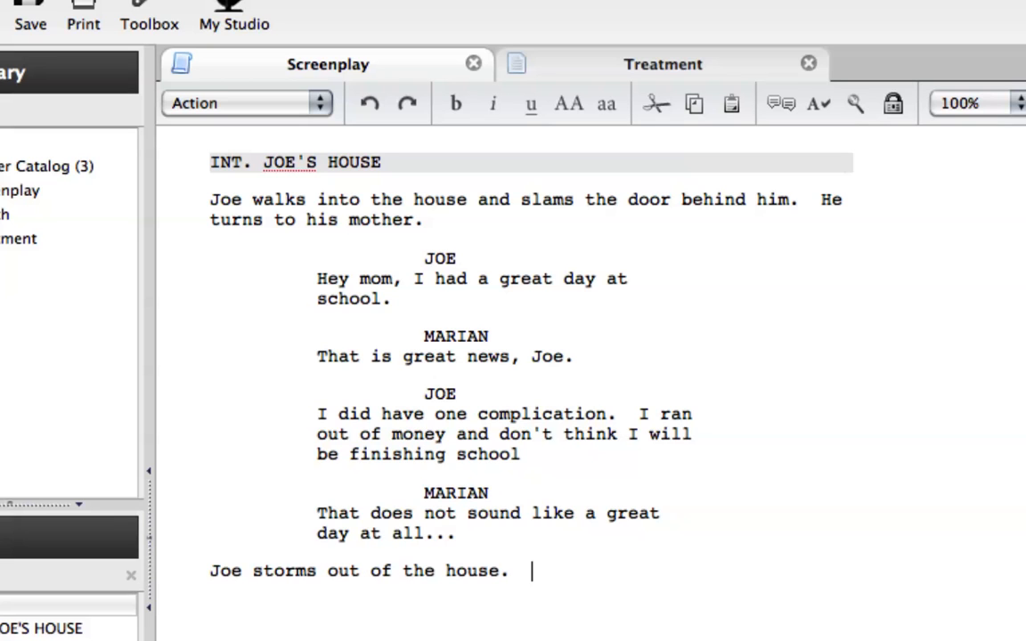
pyautogui.write('aving ')
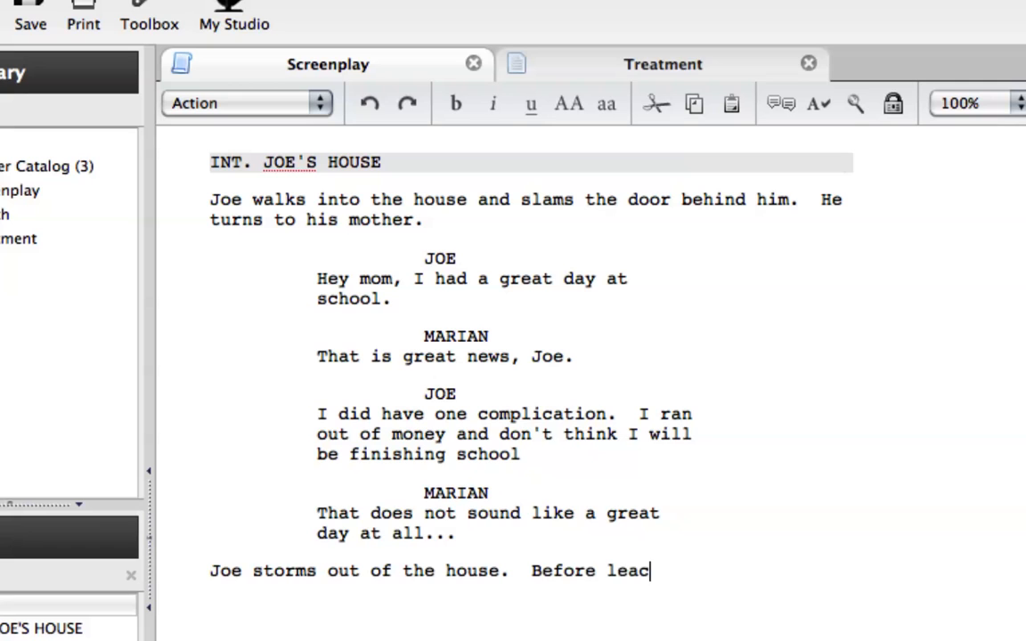
pyautogui.write('he gra')
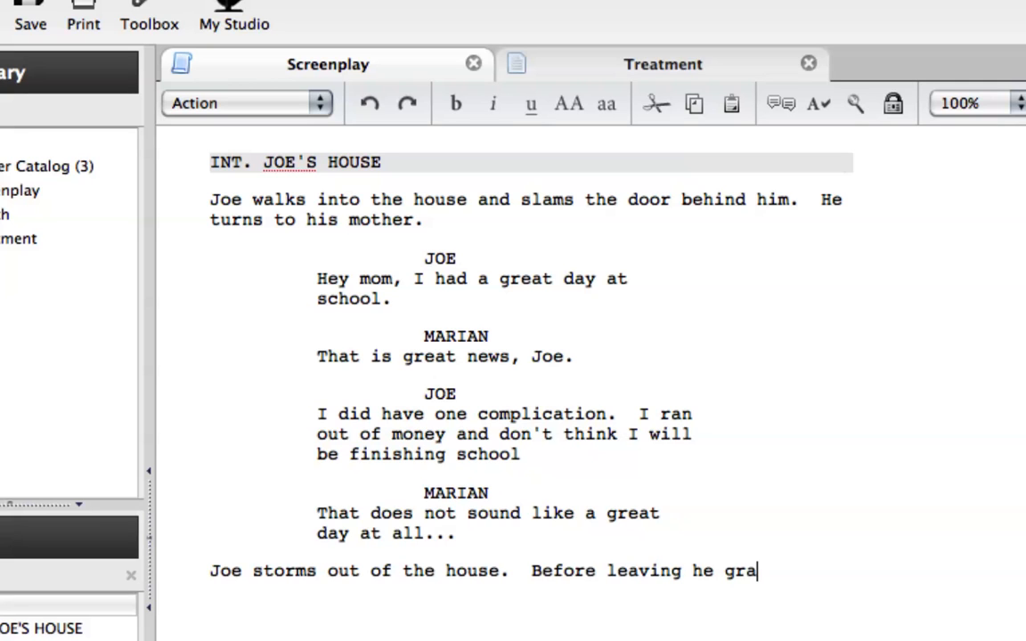
pyautogui.write('bs hi')
# Continue the Action line with "Before leaving he grabs him mother's enchanted wallet."
pyautogui.press('BackSpace')
pyautogui.write('him ')
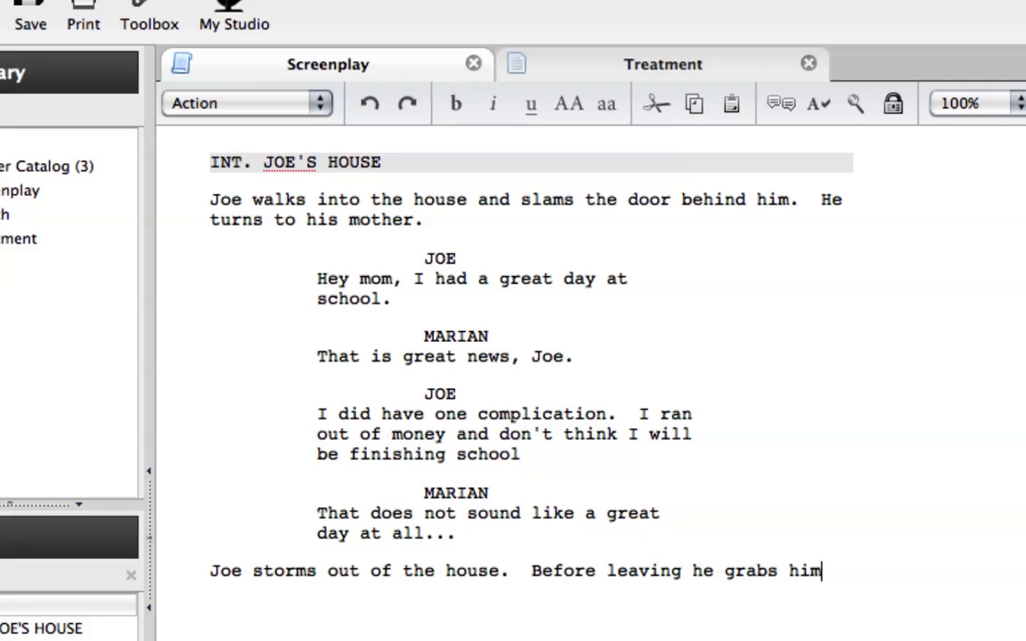
pyautogui.write('wo')
pyautogui.press('BackSpace')
pyautogui.press('BackSpace')
pyautogui.write("mother's ")
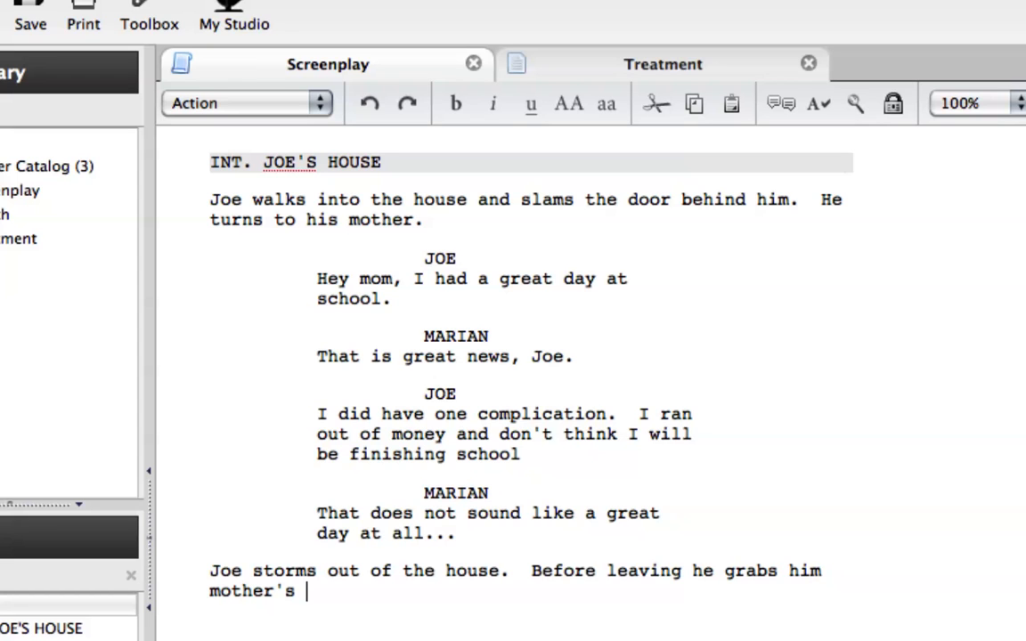
pyautogui.write('enchanted s')
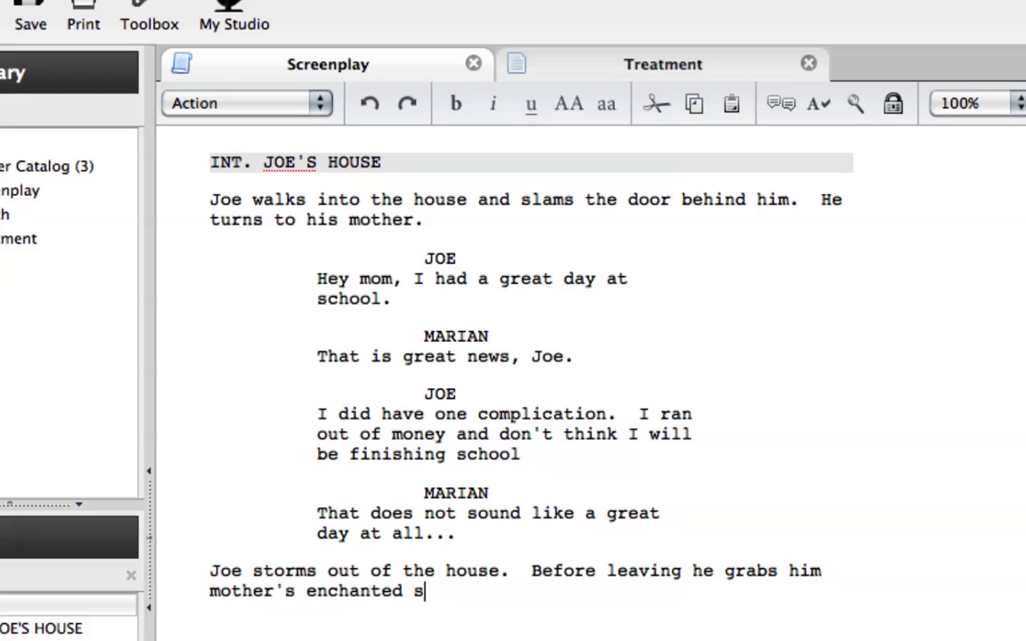
pyautogui.press('BackSpace')
pyautogui.write('wallet.')
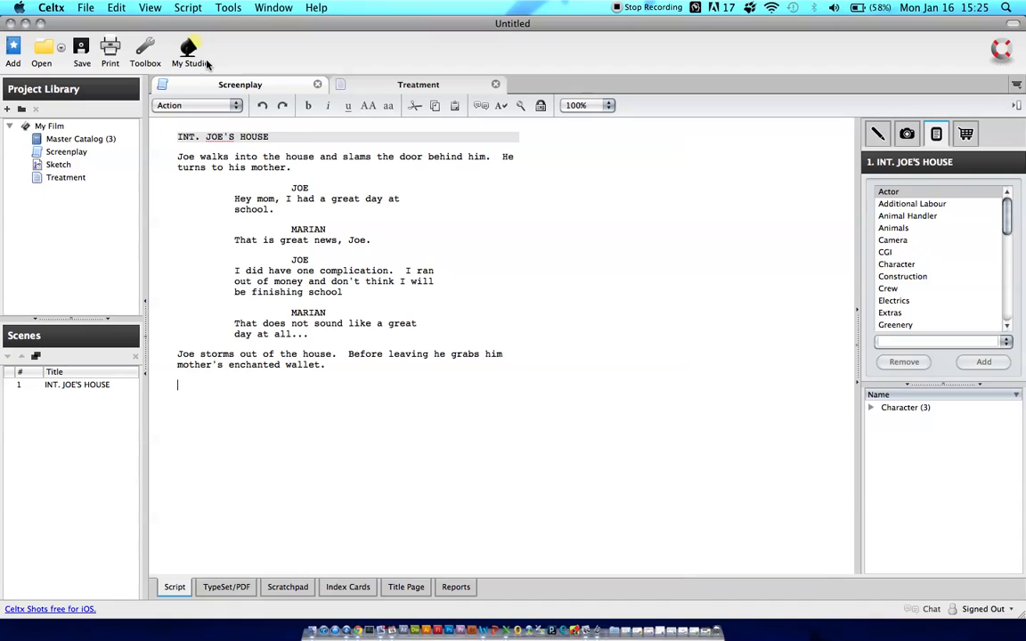
pyautogui.click(187, 105)
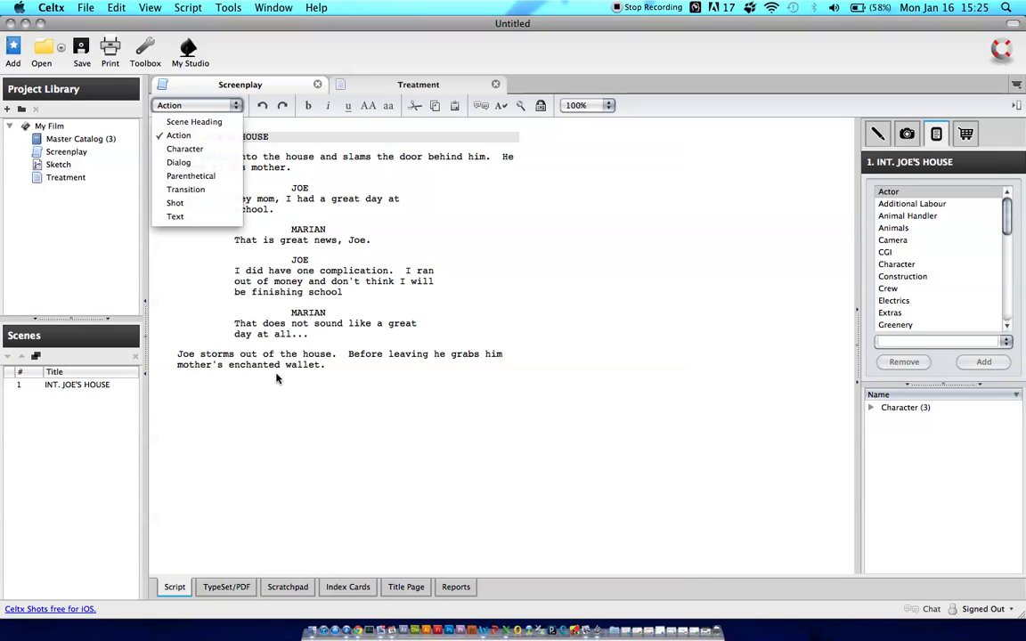
pyautogui.click(272, 401)
pyautogui.click(283, 396)
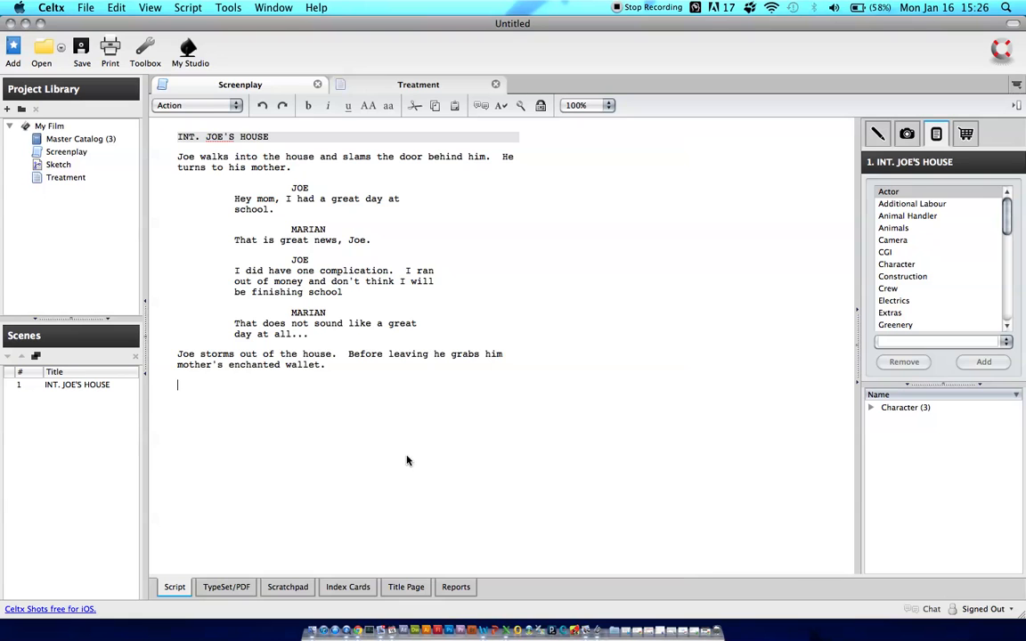
# Add a second Scene Heading reading "EXT. JOE'S HOUSE" below the Action paragraph about the enchanted wallet
pyautogui.press('Return')
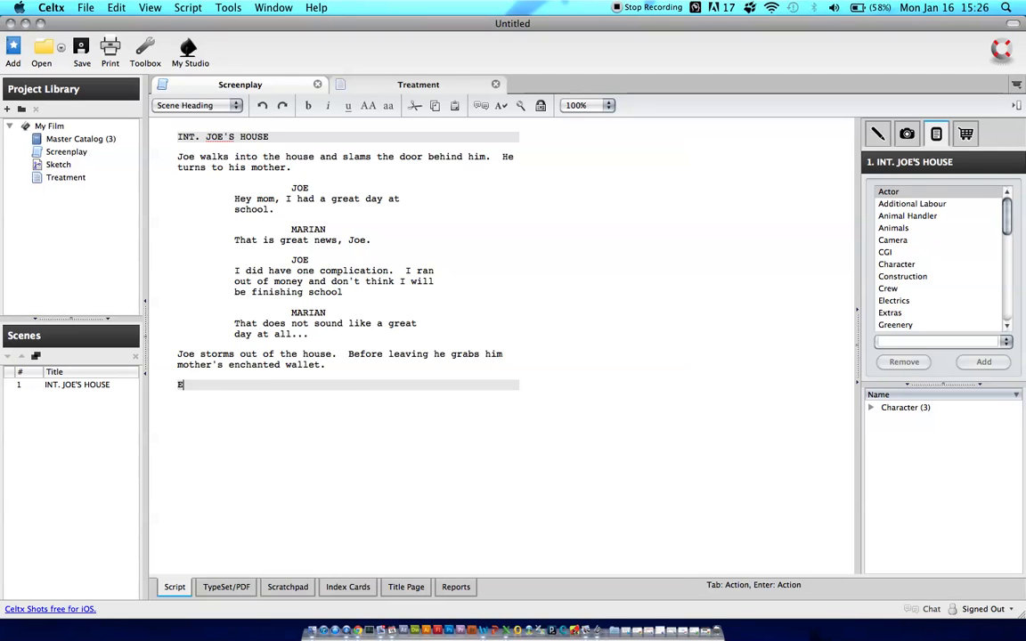
pyautogui.write('E')
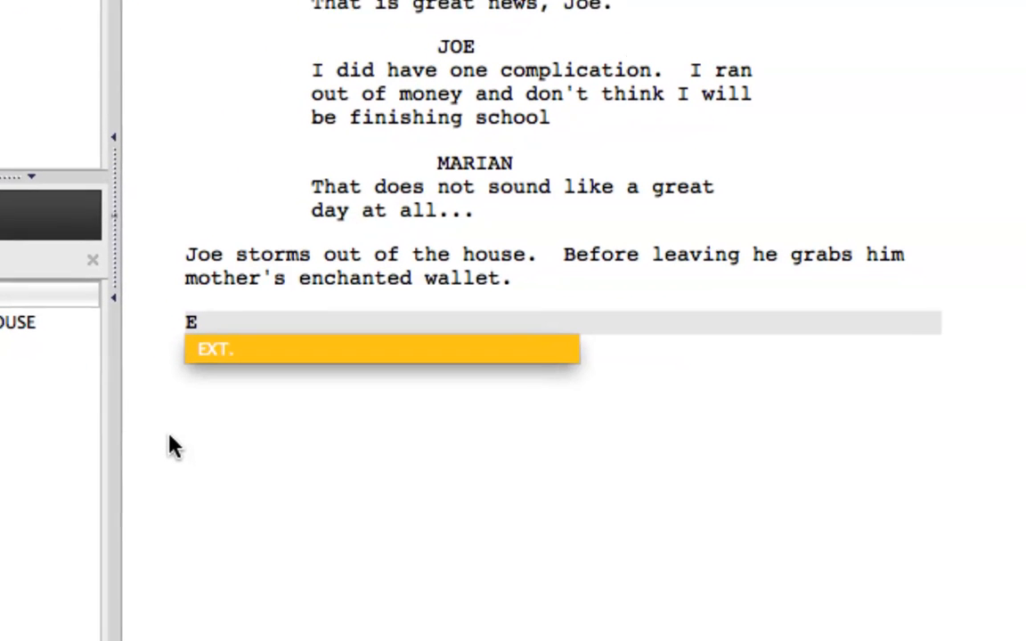
pyautogui.click(279, 349)
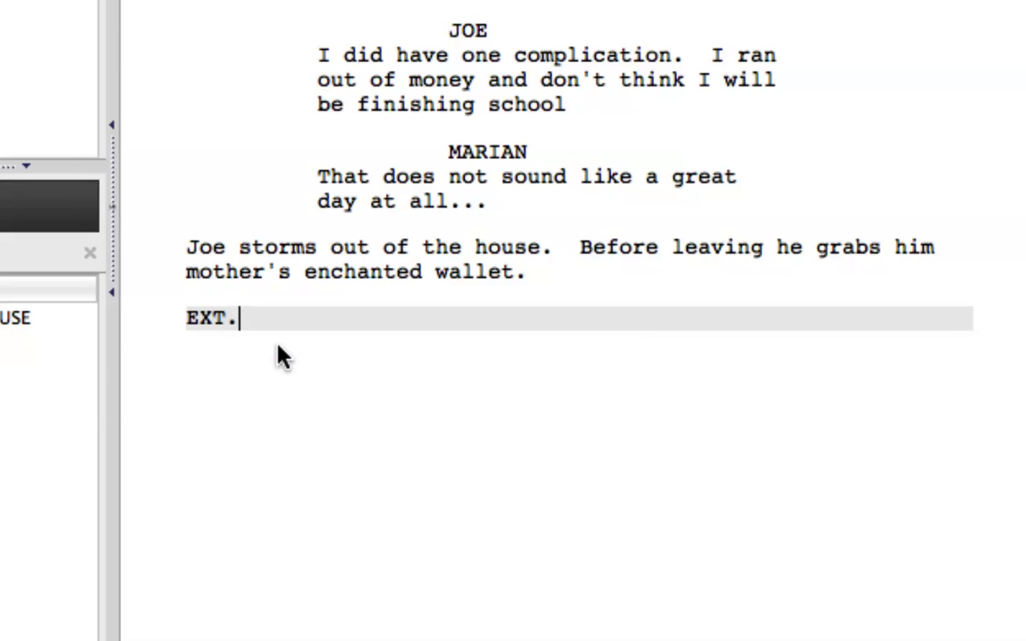
pyautogui.write("JOE'S ")
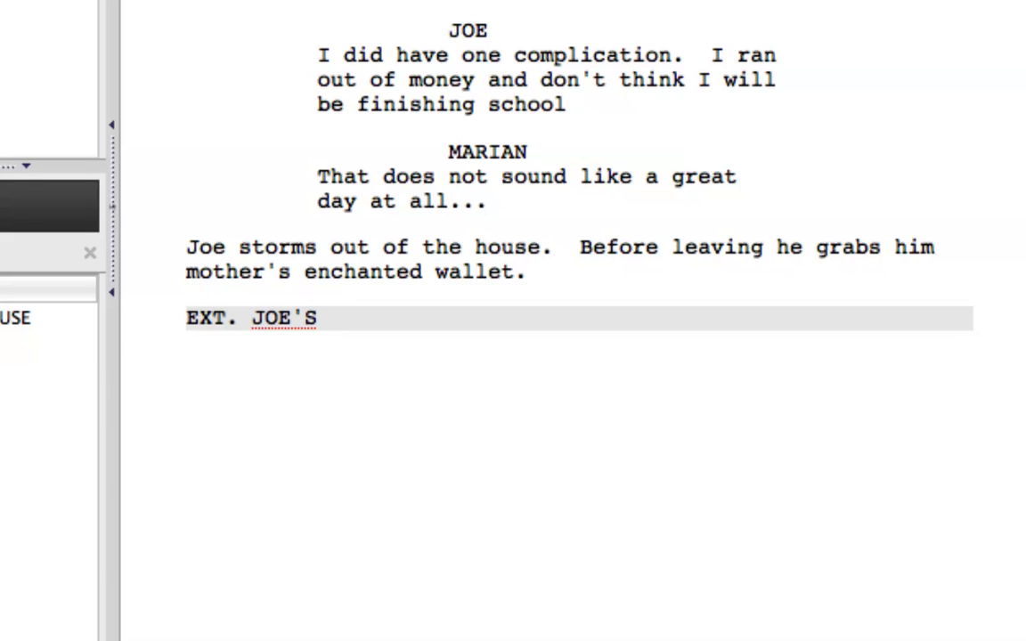
pyautogui.write('HOUSE')
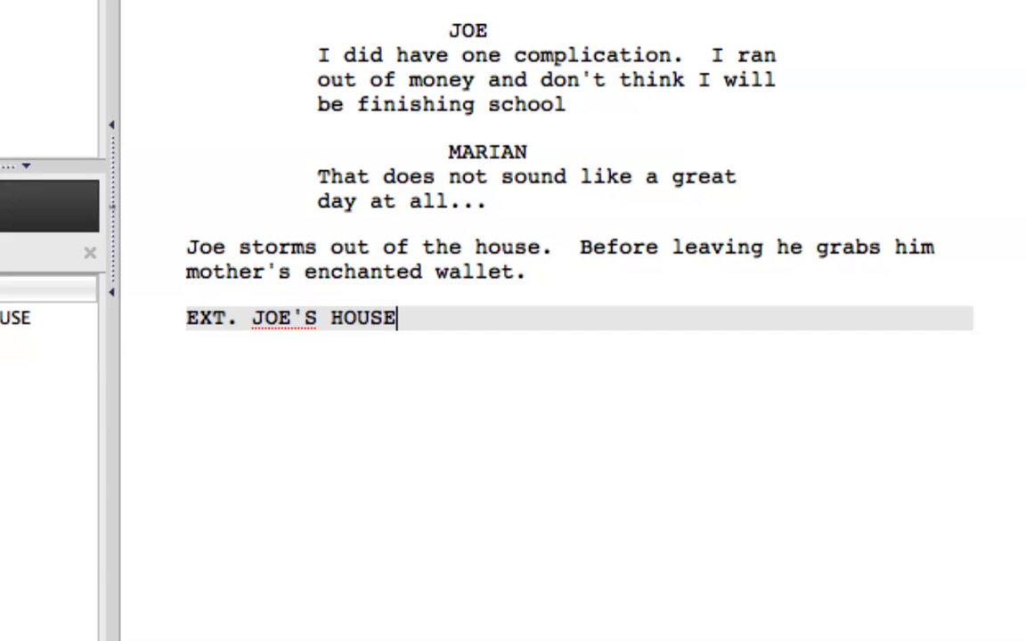
pyautogui.press('Return')
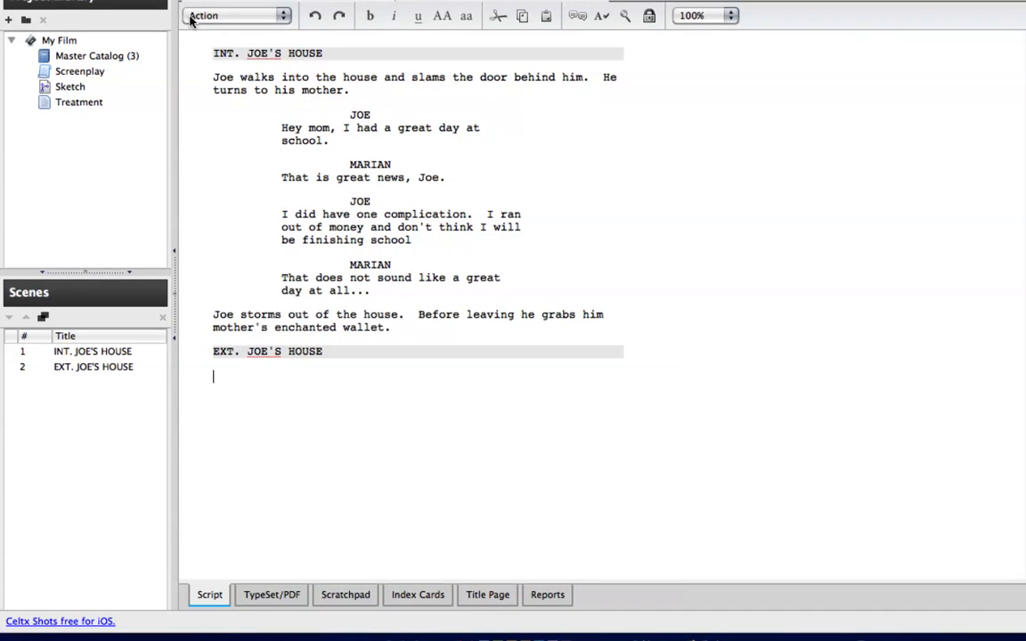
# Write the Action line "Joe sprints down the street and starts to cry." under the EXT. JOE'S HOUSE heading
pyautogui.press('Return')
pyautogui.write('Jo')
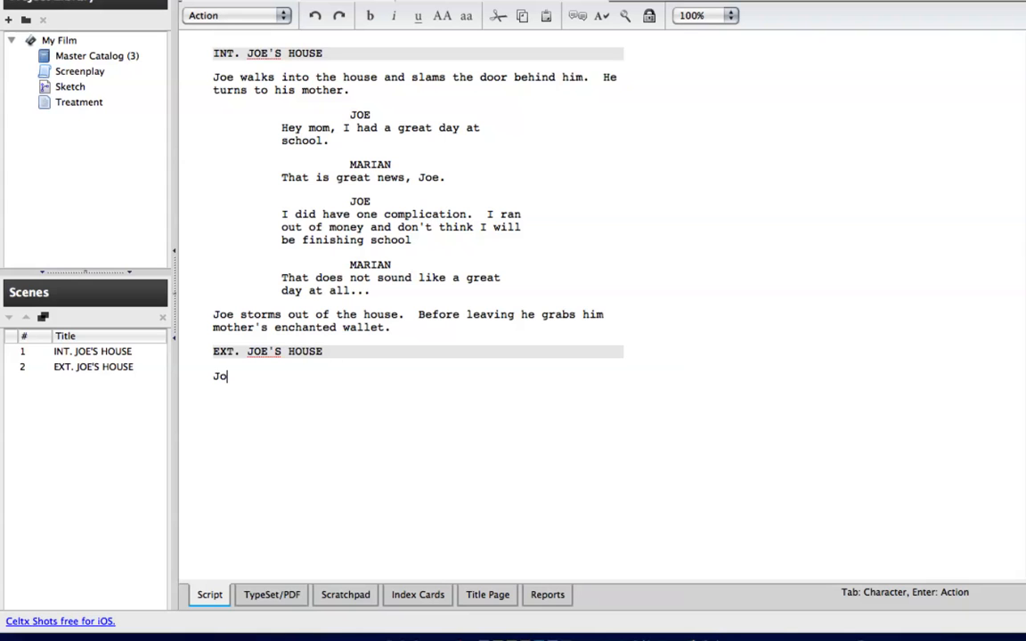
pyautogui.write('e sprints down the street and ')
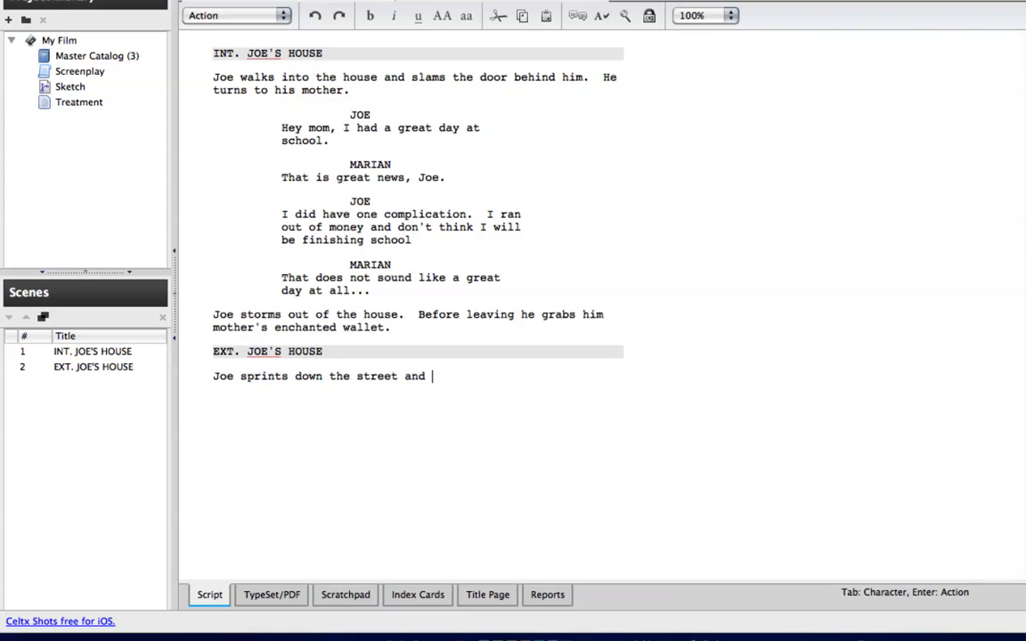
pyautogui.write('starts to cry,')
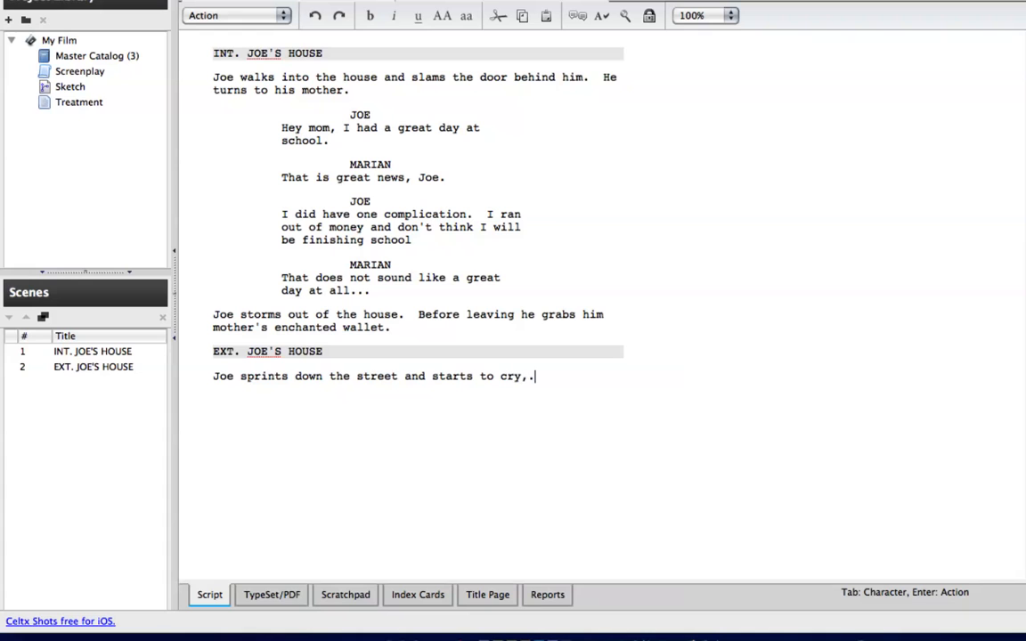
pyautogui.press('BackSpace')
pyautogui.write('.')
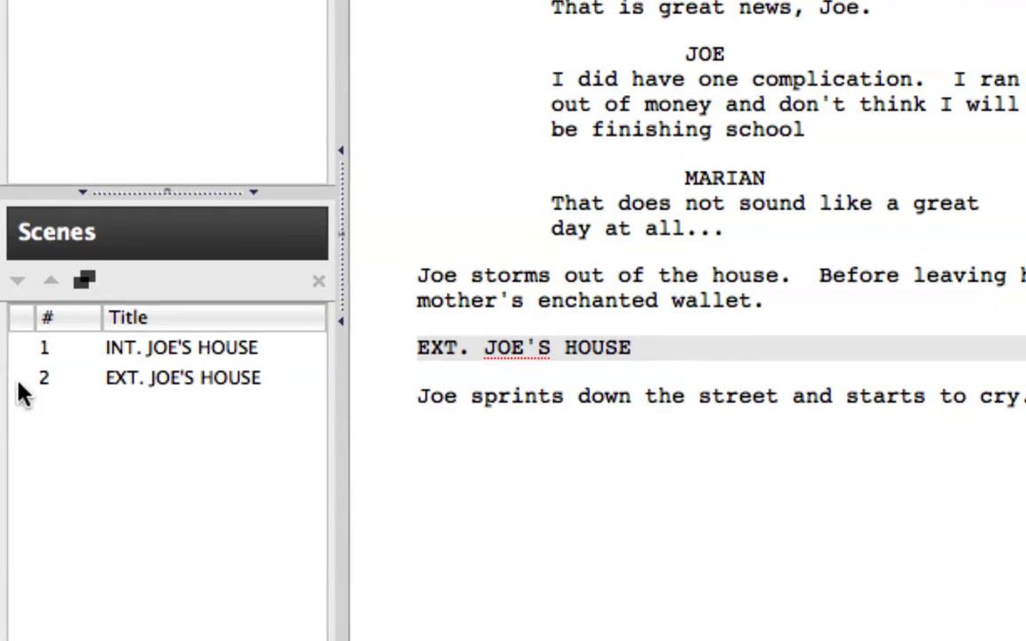
# Examine how the INT. and EXT. JOE'S HOUSE entries in the scene list correspond to the headings in the script
pyautogui.click(127, 354)
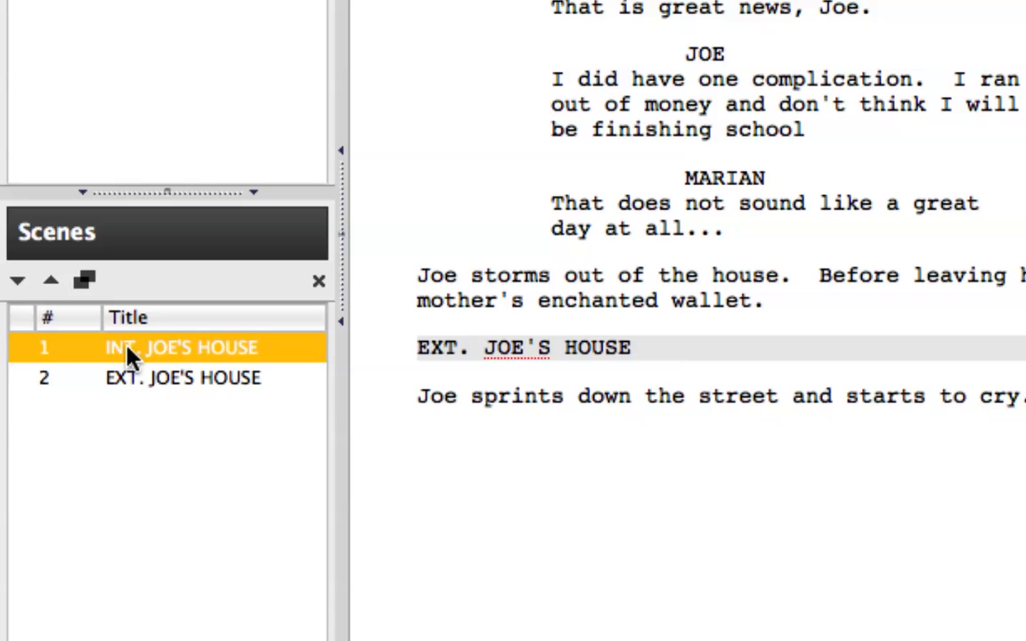
pyautogui.click(149, 381)
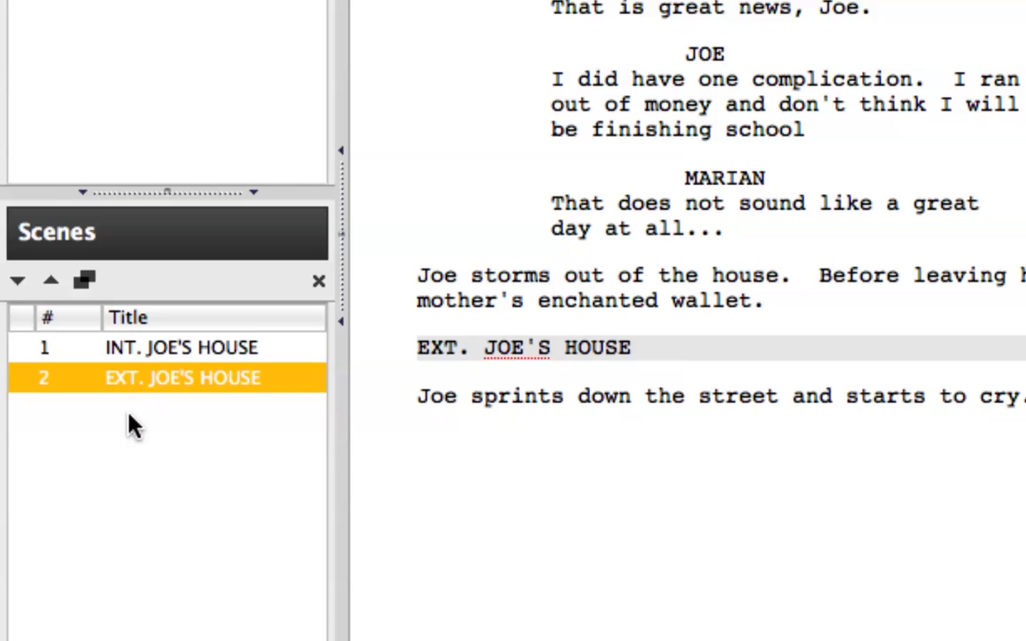
pyautogui.click(646, 350)
pyautogui.moveTo(646, 350); pyautogui.dragTo(415, 348)
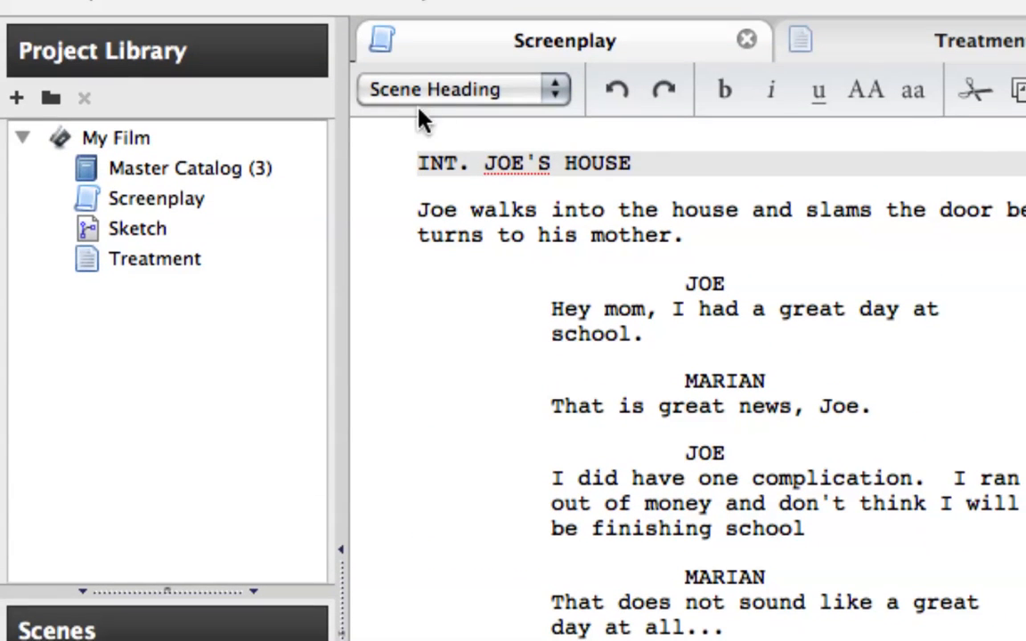
pyautogui.click(634, 163)
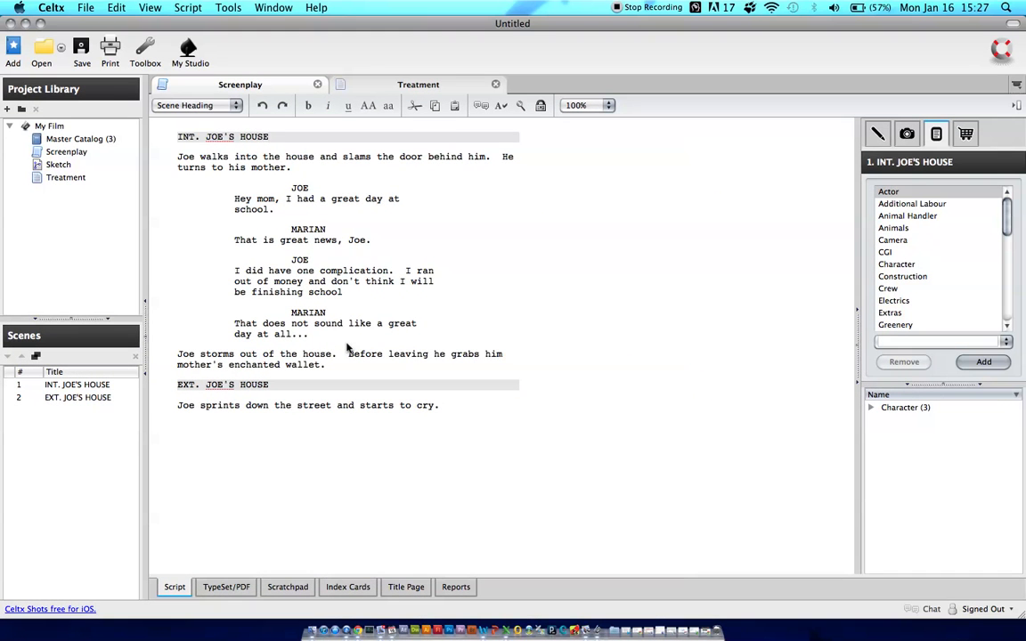
# Examine the Breakdown of scene 1 with its Character items expanded, and select the first JOE name in the script
pyautogui.click(877, 136)
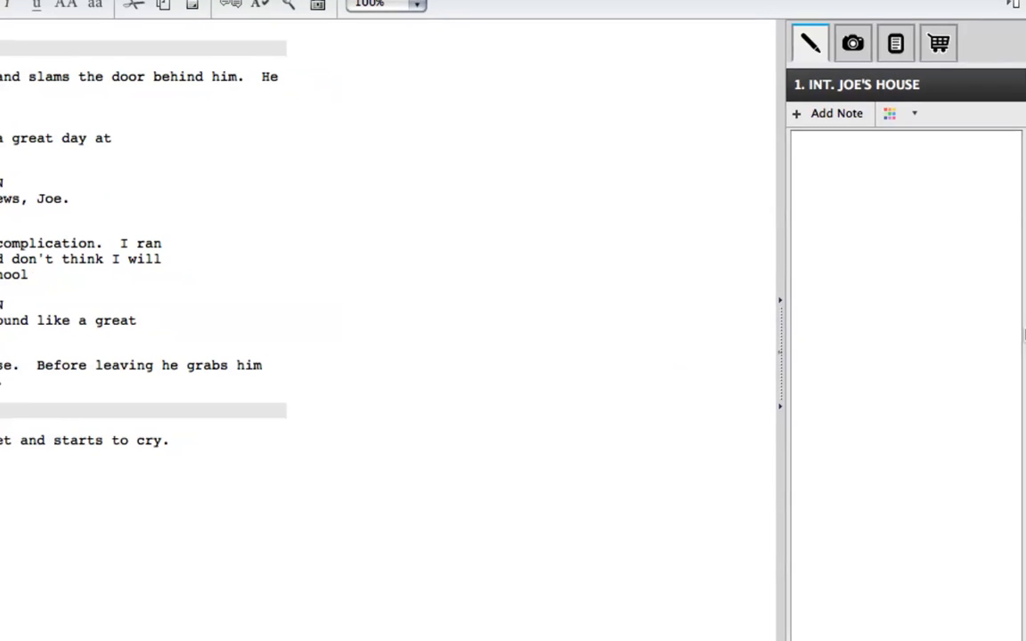
pyautogui.click(895, 49)
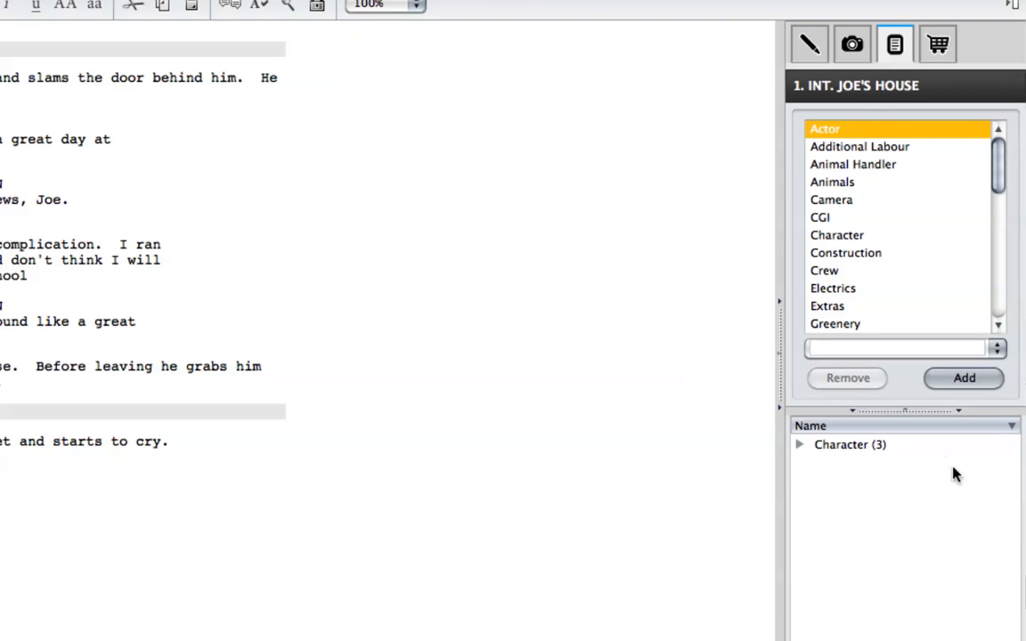
pyautogui.click(798, 446)
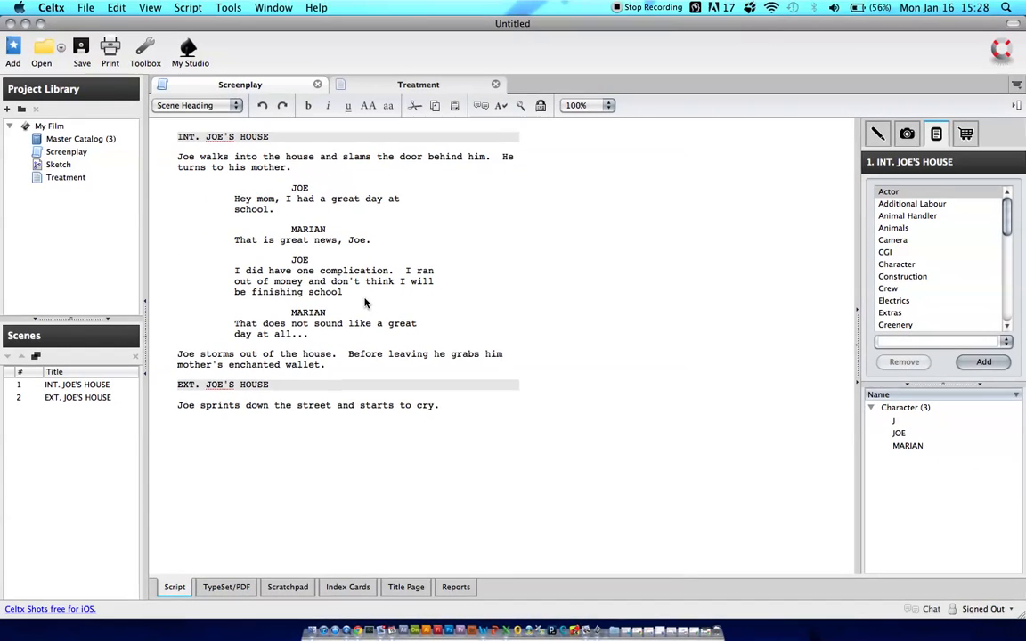
pyautogui.doubleClick(299, 188)
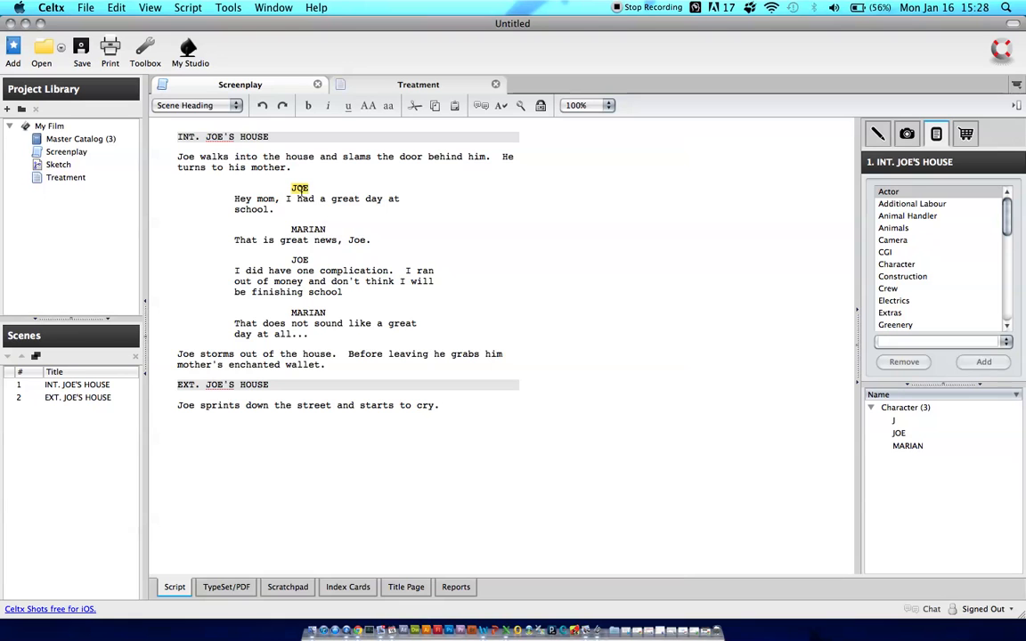
# Compare the MARIAN and JOE character names in the script with the Character items in the scene 1 Breakdown
pyautogui.doubleClick(308, 228)
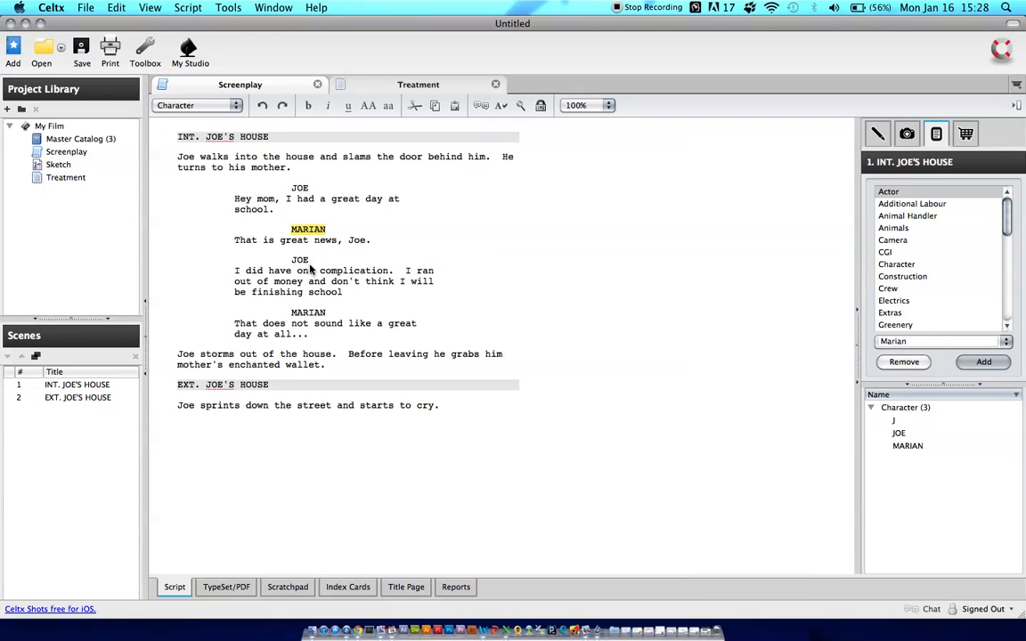
pyautogui.doubleClick(299, 259)
pyautogui.doubleClick(307, 312)
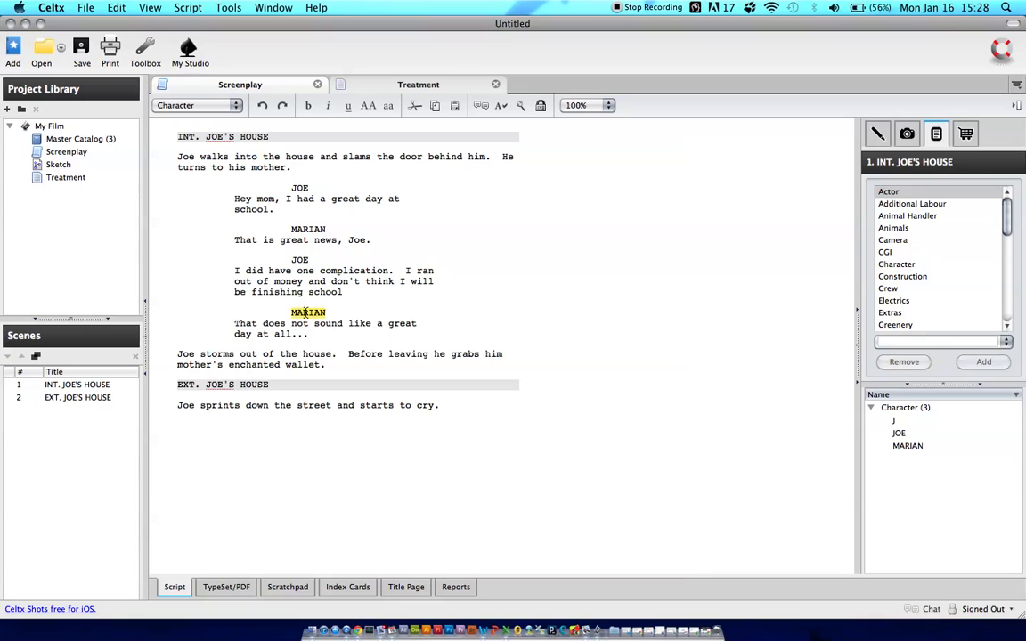
pyautogui.click(899, 422)
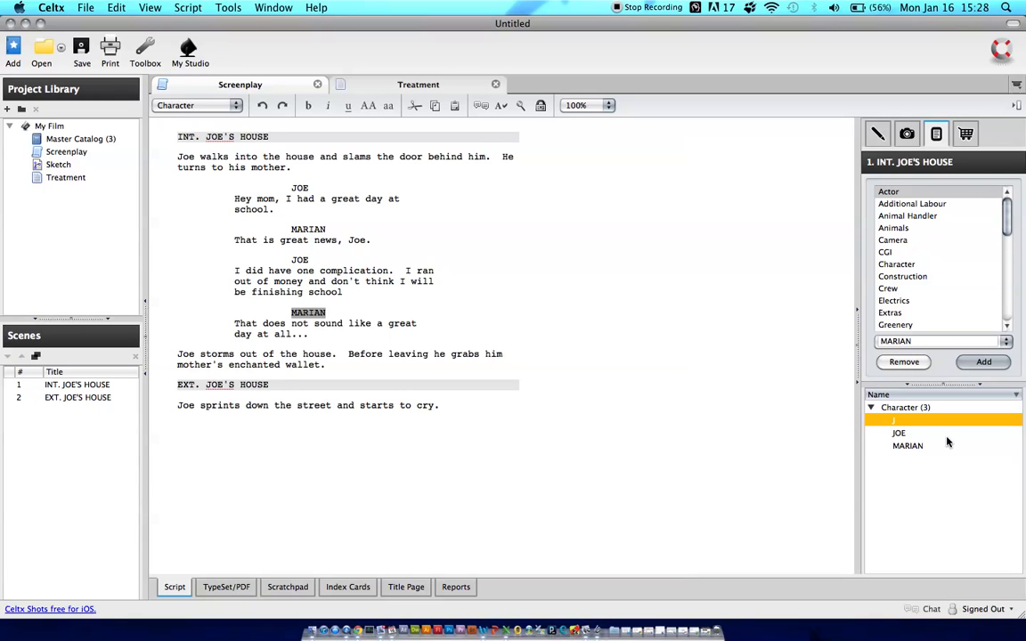
# Add the Character name RICK below the Action line in scene 2 and select RICK in the scene's Breakdown
pyautogui.click(462, 413)
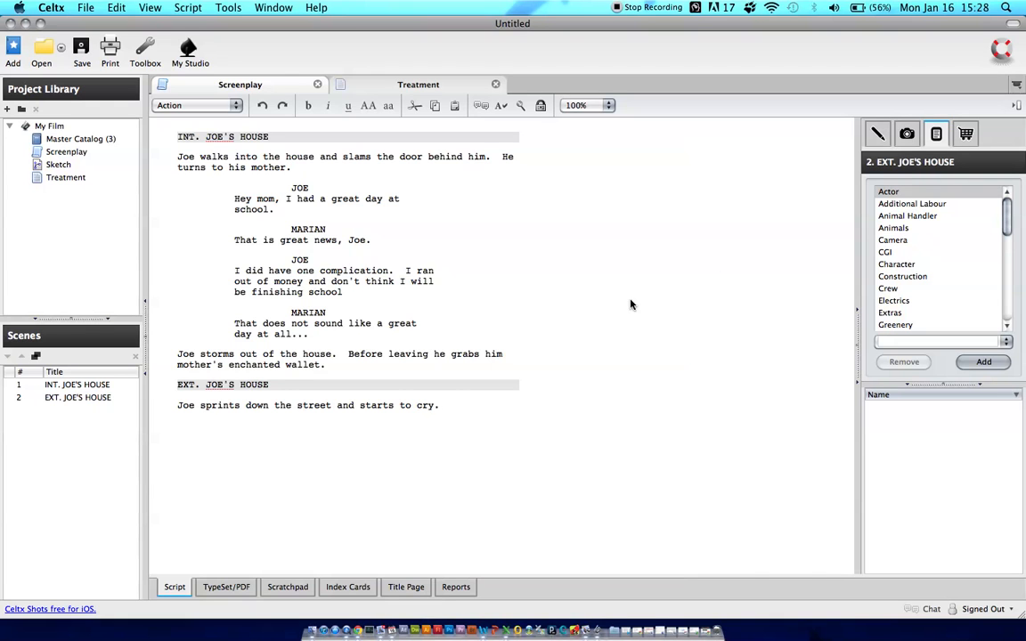
pyautogui.press('Return')
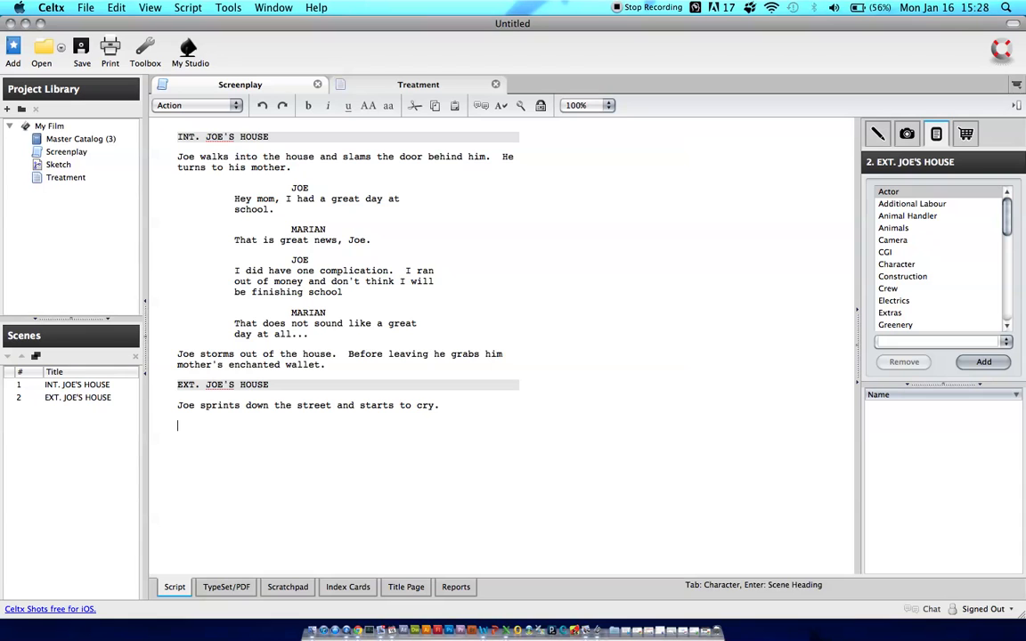
pyautogui.press('Tab')
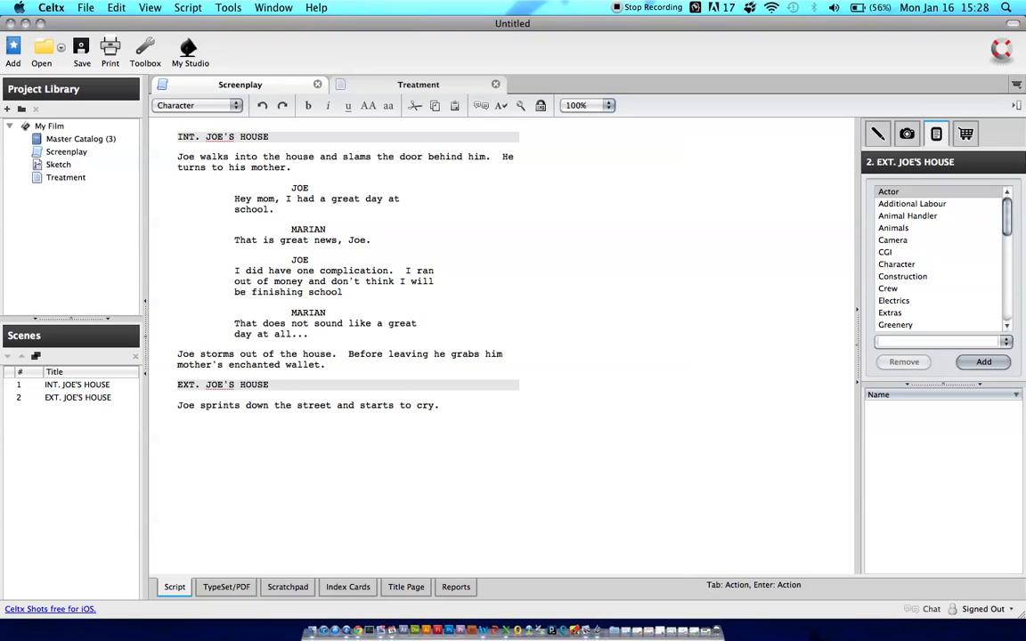
pyautogui.write('R')
pyautogui.click(178, 407)
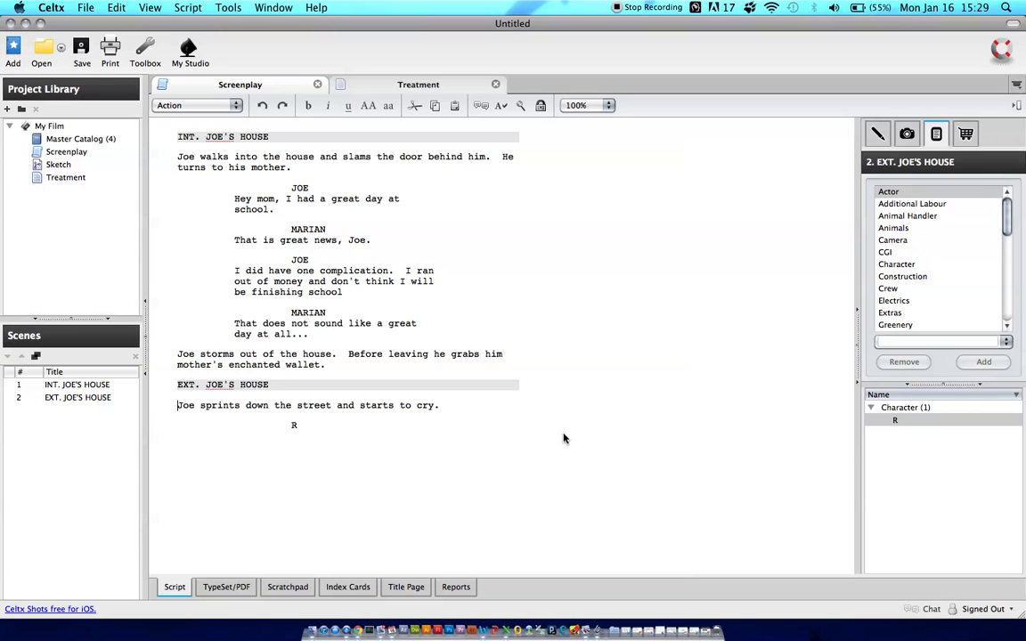
pyautogui.click(295, 427)
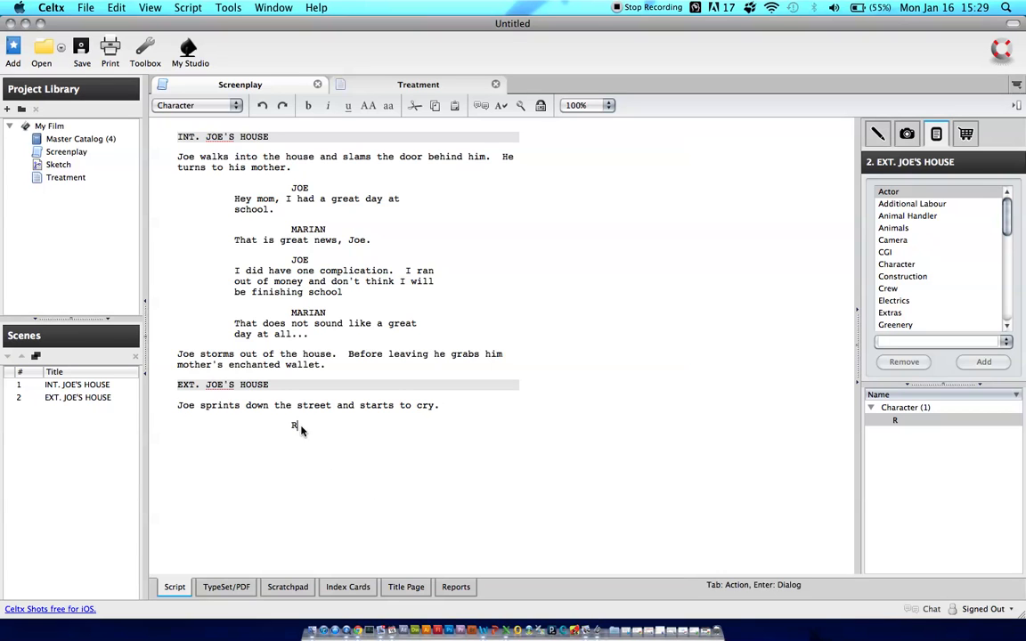
pyautogui.write('ICK')
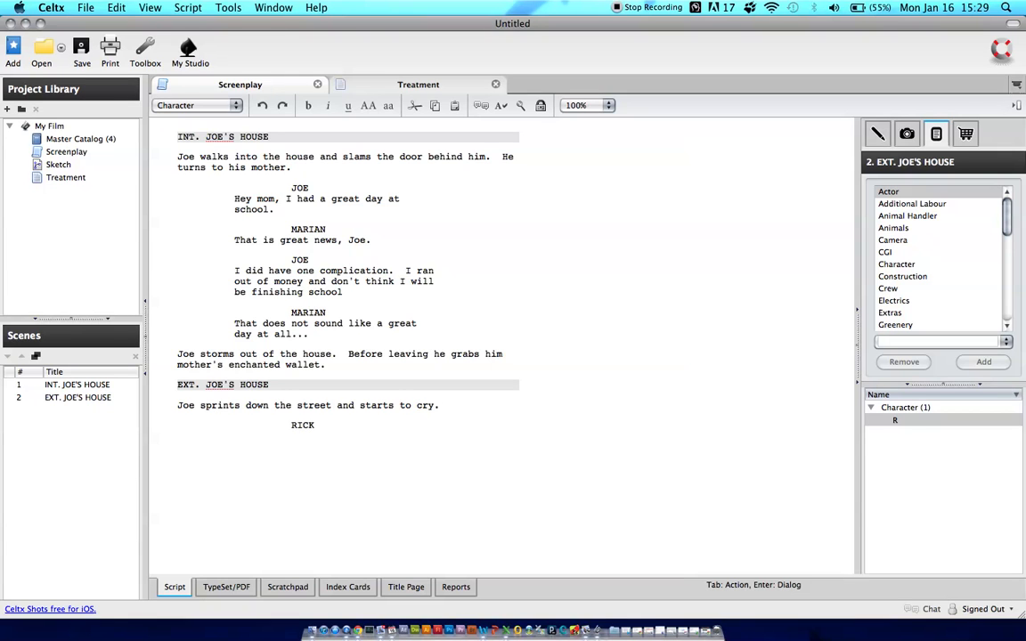
pyautogui.press('Return')
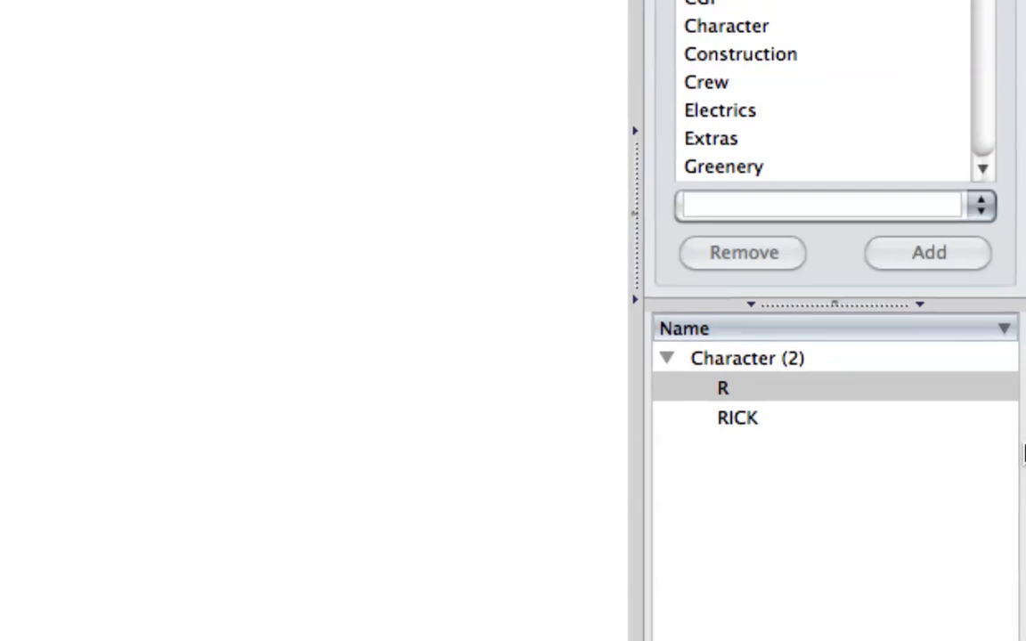
pyautogui.click(710, 426)
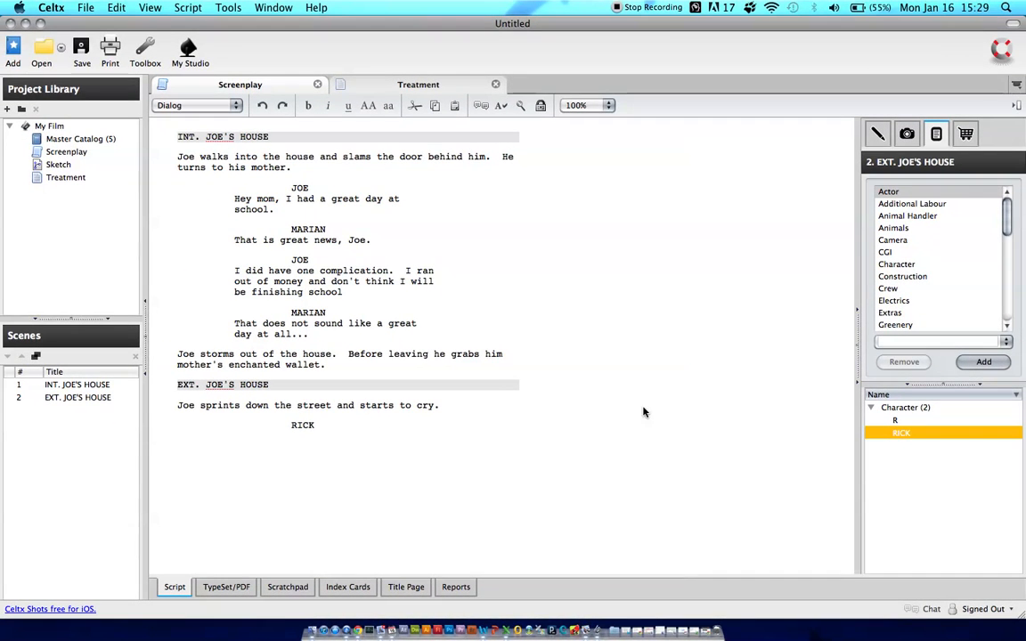
# Write the Dialog "Hello Joe...you do not look good at all." under RICK in scene 2
pyautogui.click(317, 427)
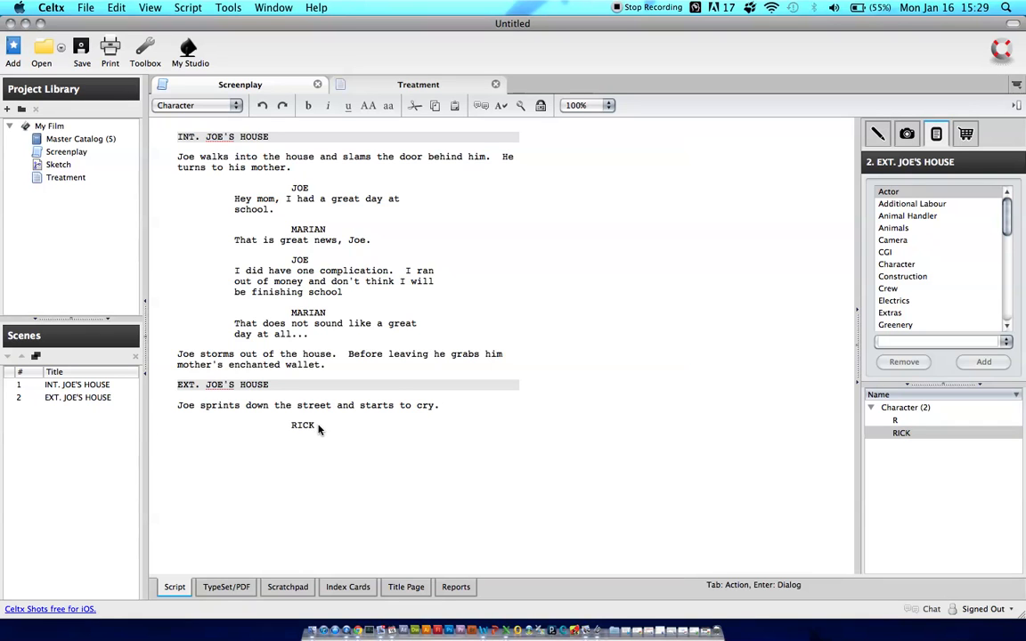
pyautogui.press('Return')
pyautogui.write('Hello')
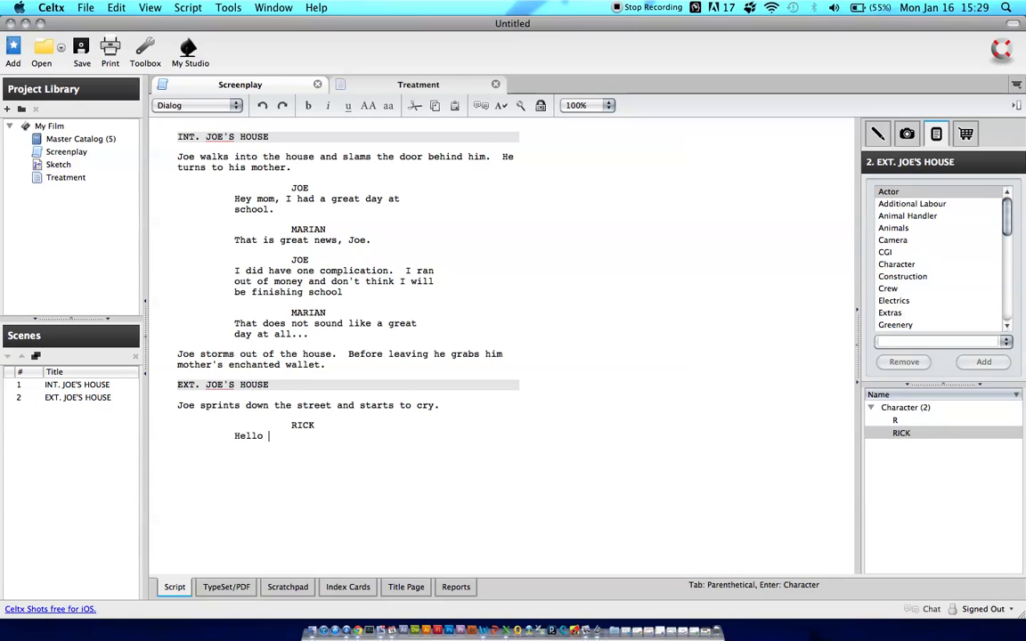
pyautogui.write(' Joe...you don')
pyautogui.press('BackSpace')
pyautogui.write('not look good at all.')
pyautogui.press('Return')
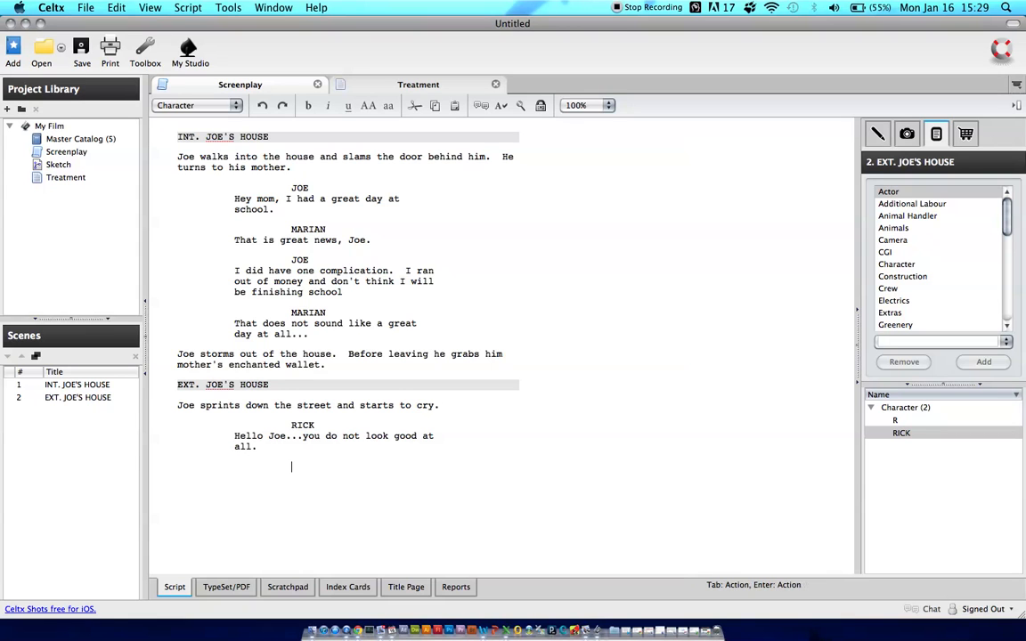
pyautogui.write('J')
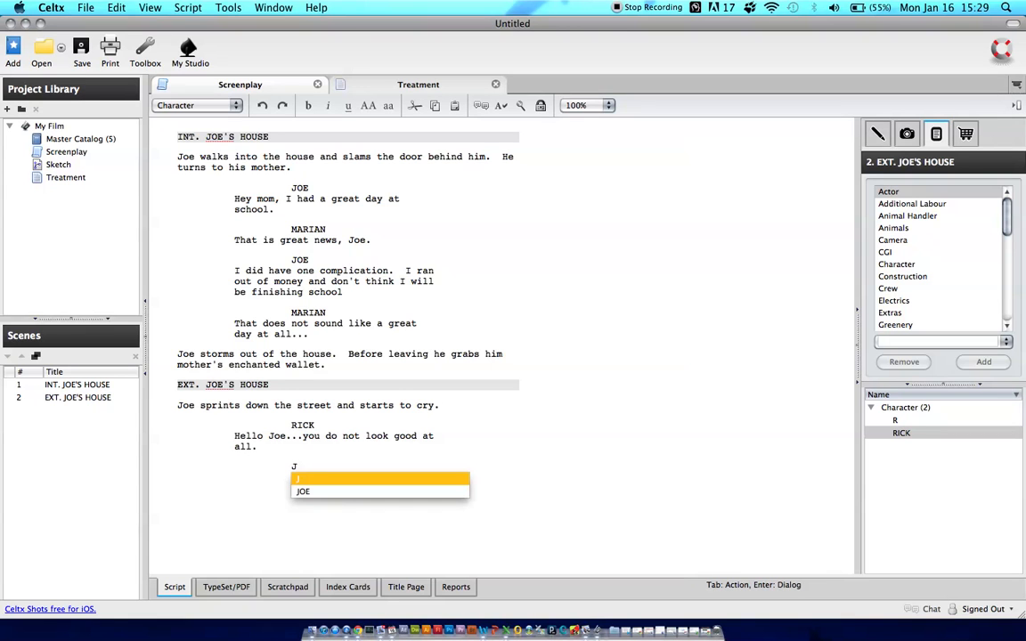
pyautogui.press('Down')
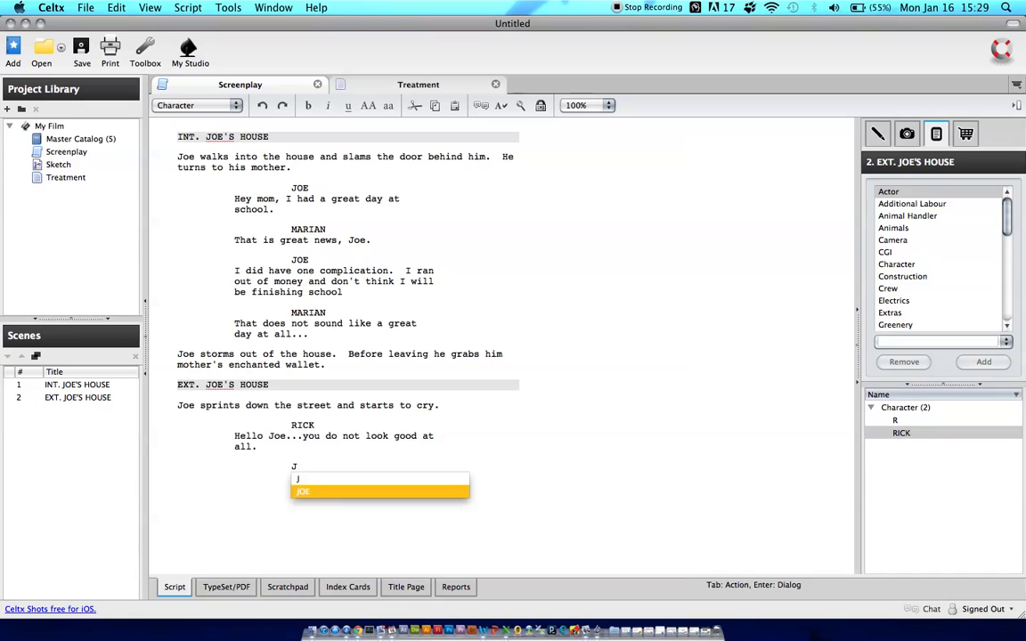
pyautogui.press('Up')
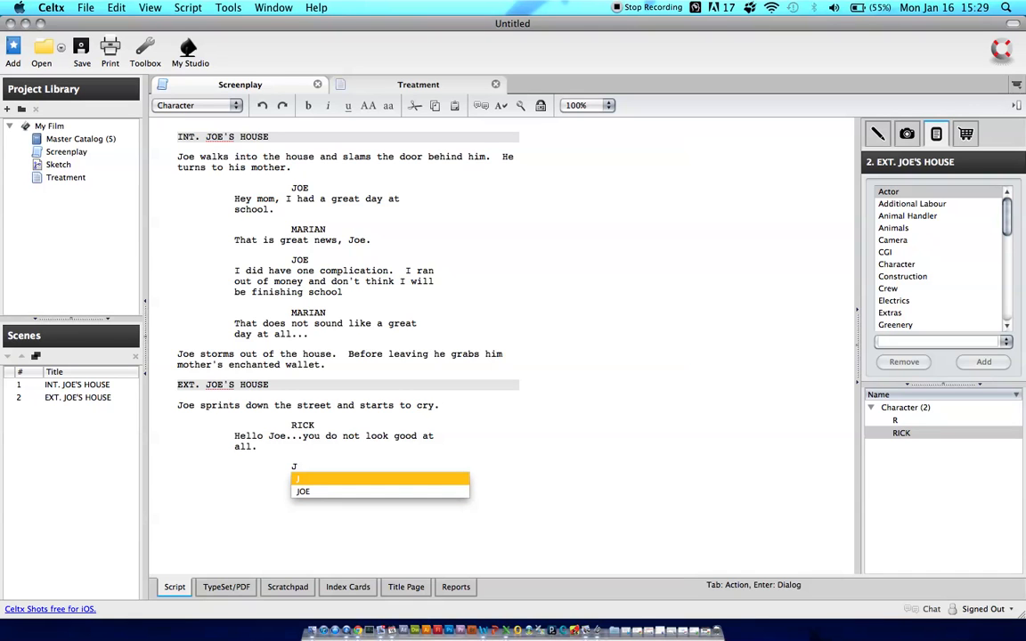
pyautogui.press('BackSpace')
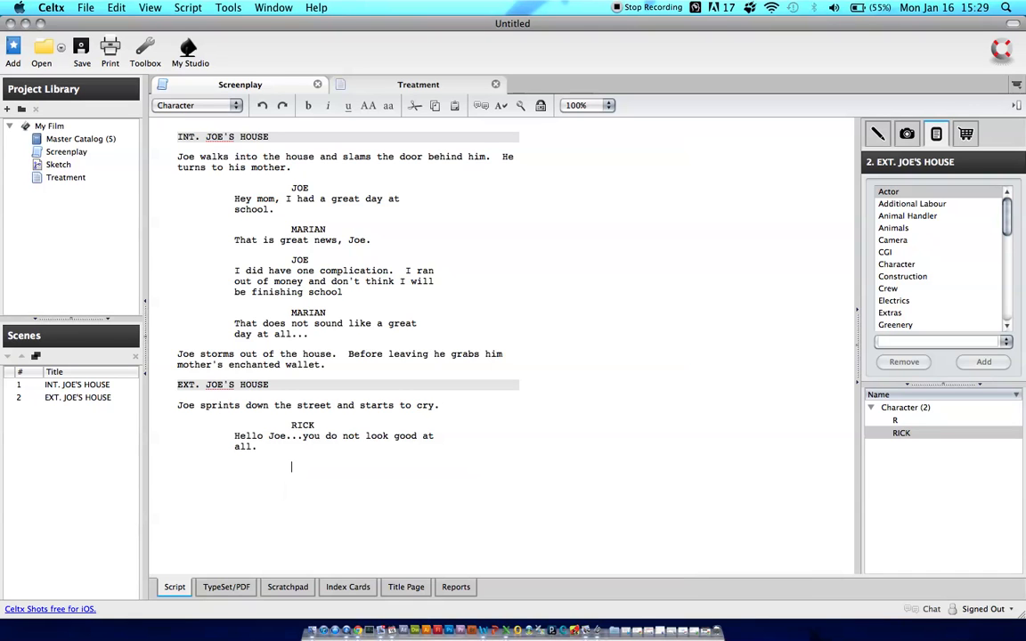
pyautogui.press('BackSpace')
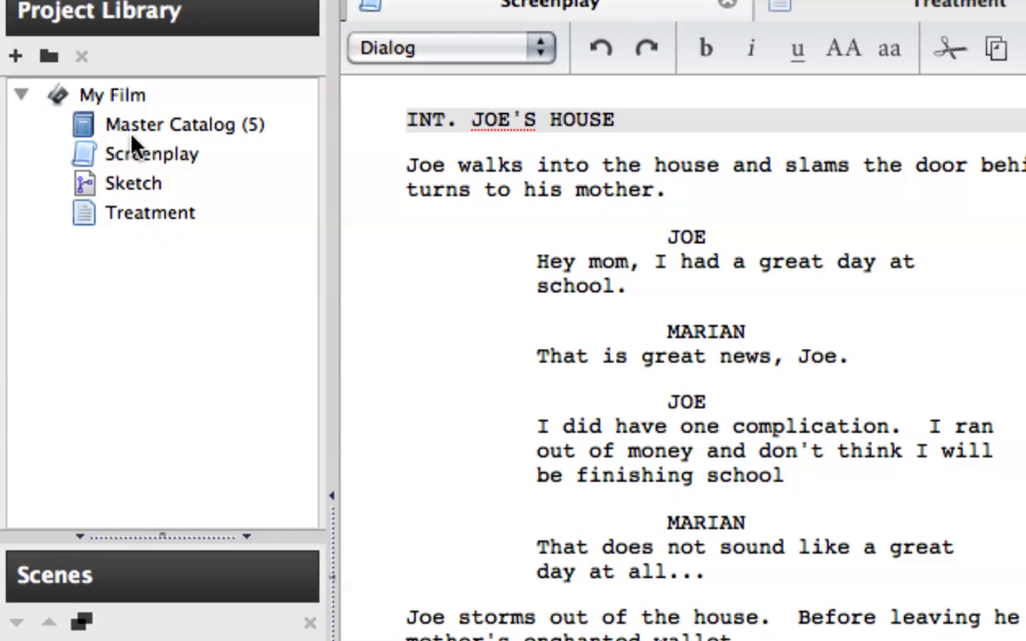
# Open the project's Master Catalog and delete the stray character J from it
pyautogui.click(256, 136)
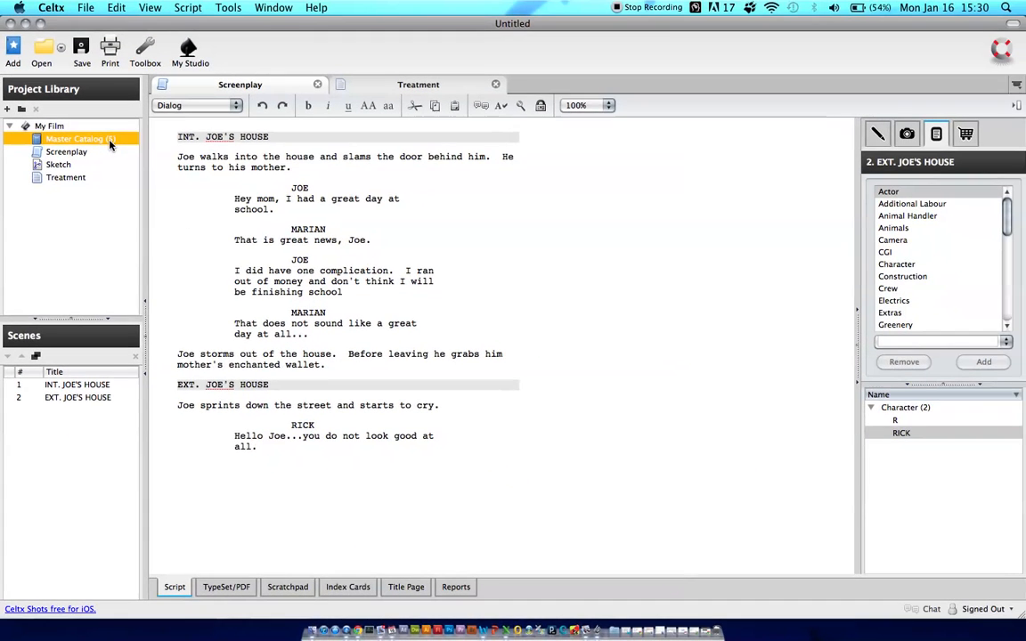
pyautogui.doubleClick(83, 141)
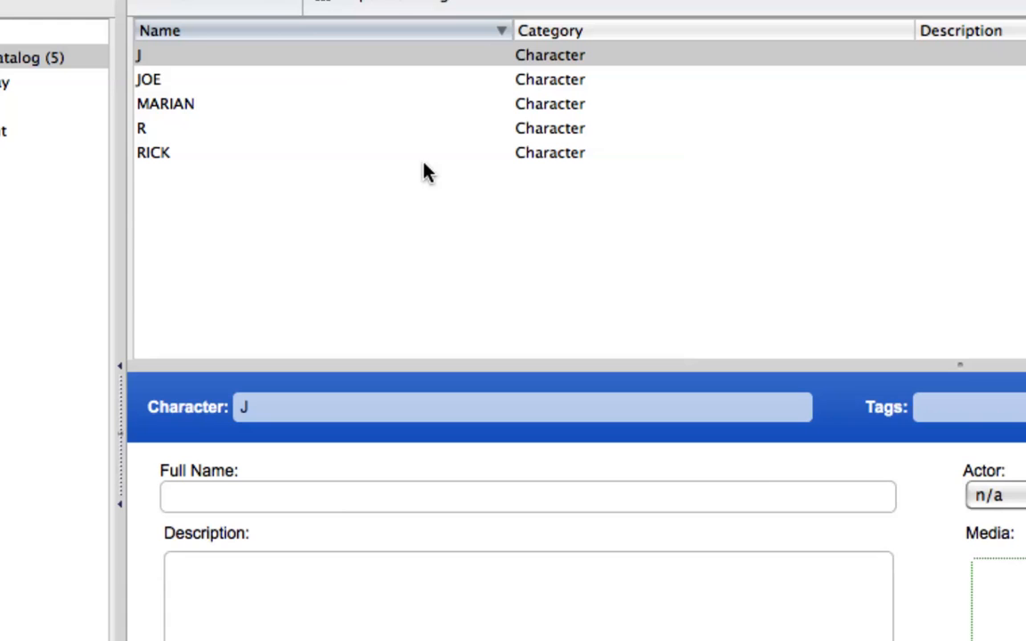
pyautogui.click(178, 63)
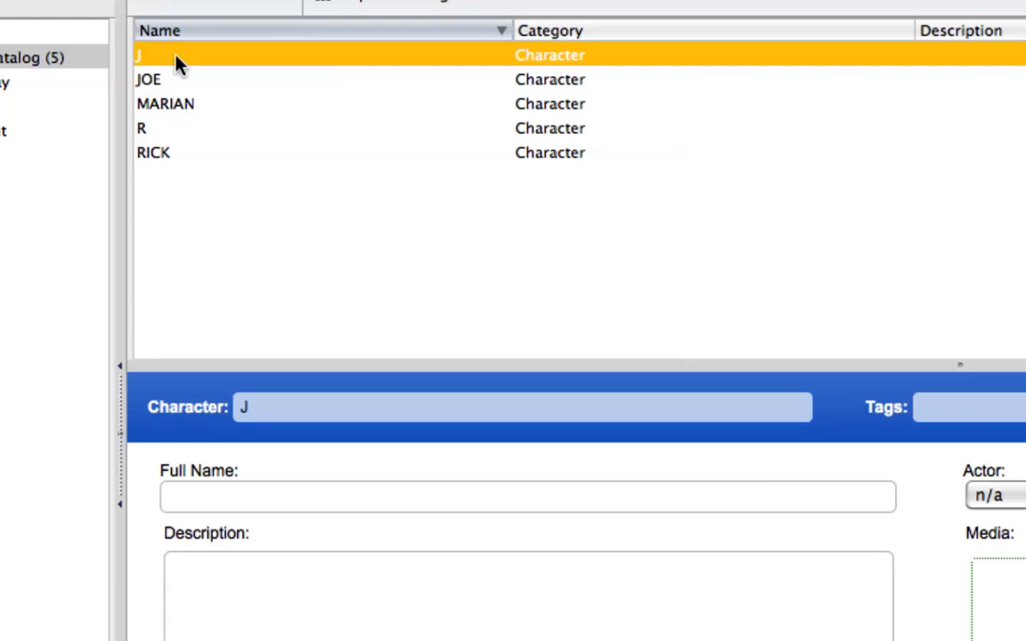
pyautogui.rightClick(177, 61)
pyautogui.click(229, 145)
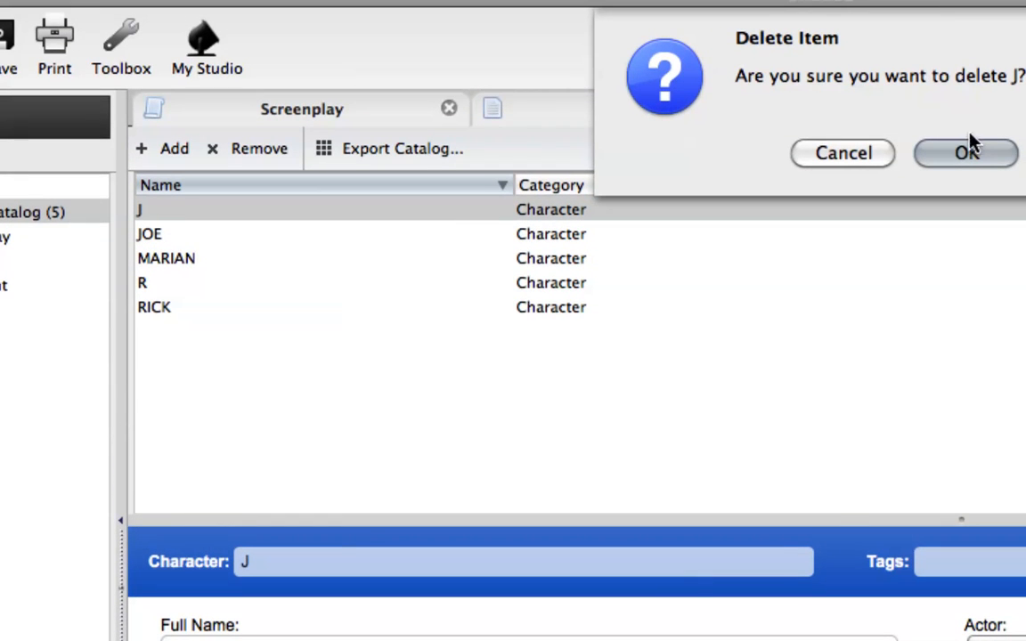
pyautogui.click(967, 149)
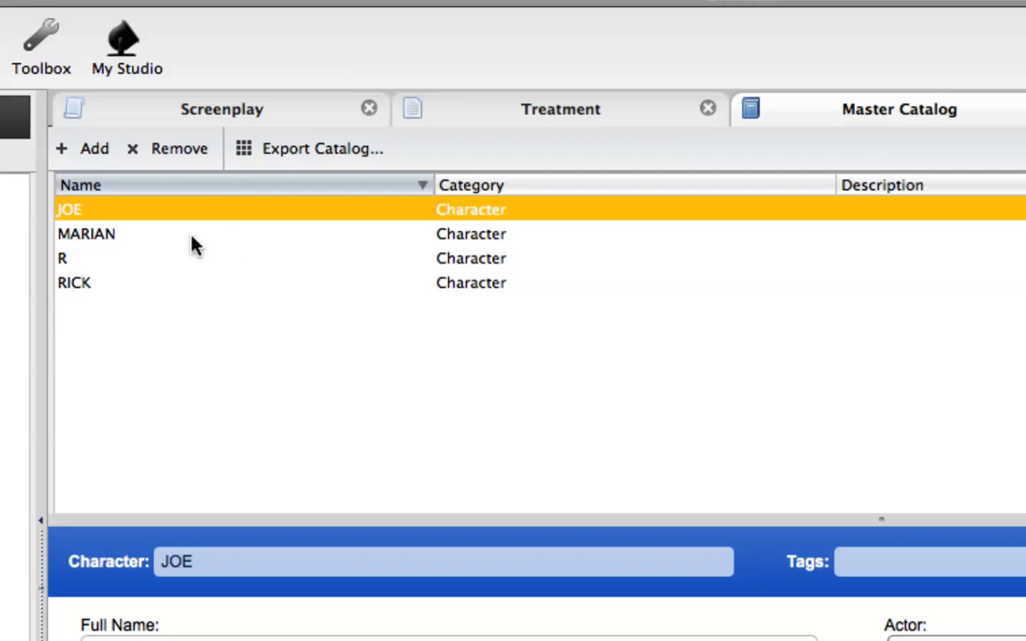
# Delete the stray character R from the Master Catalog
pyautogui.click(74, 263)
pyautogui.rightClick(74, 263)
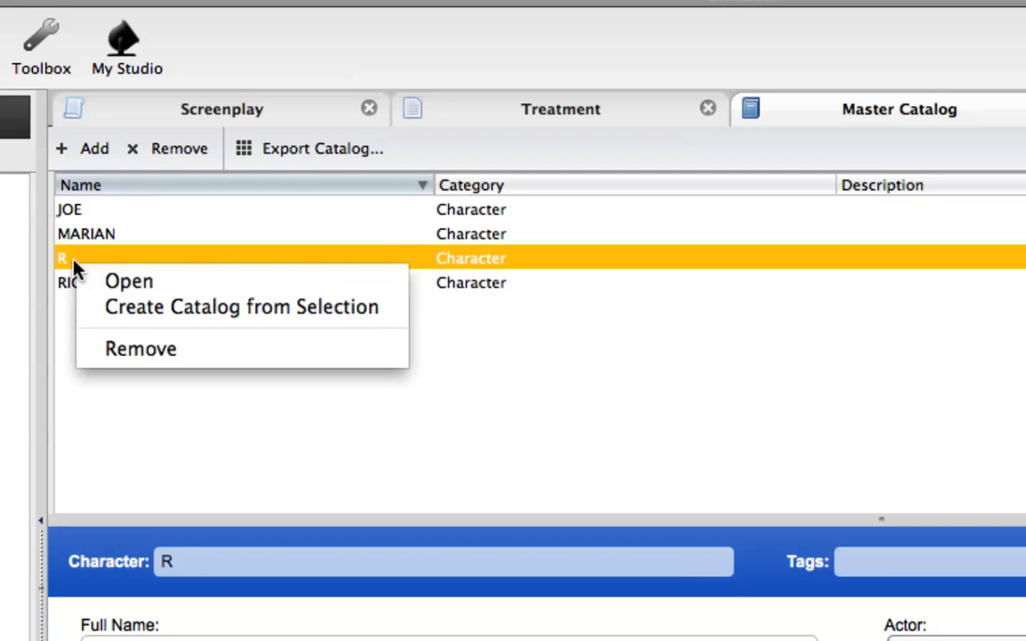
pyautogui.click(142, 350)
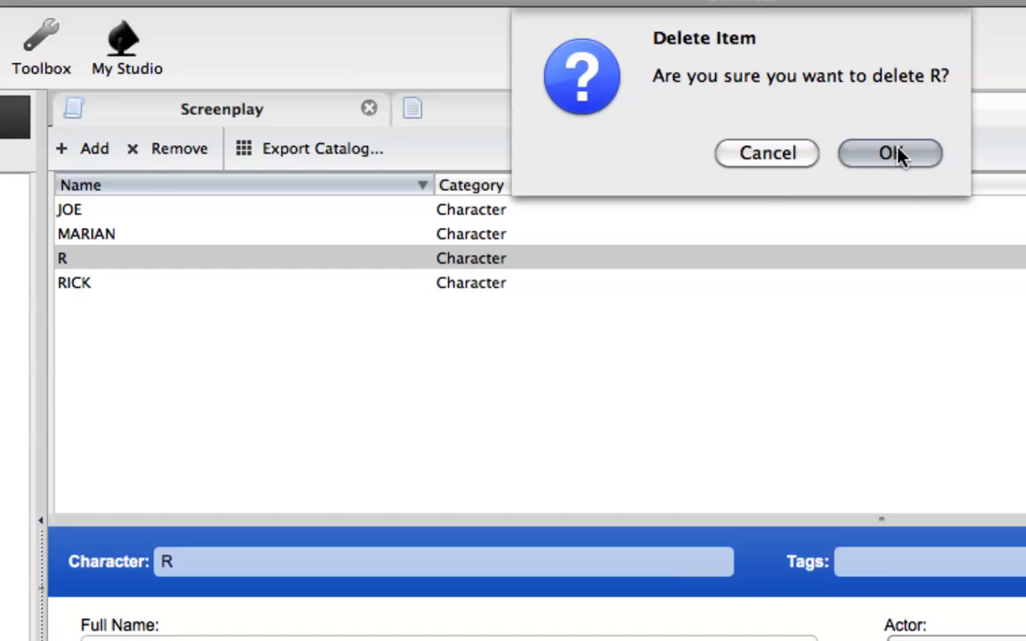
pyautogui.click(892, 155)
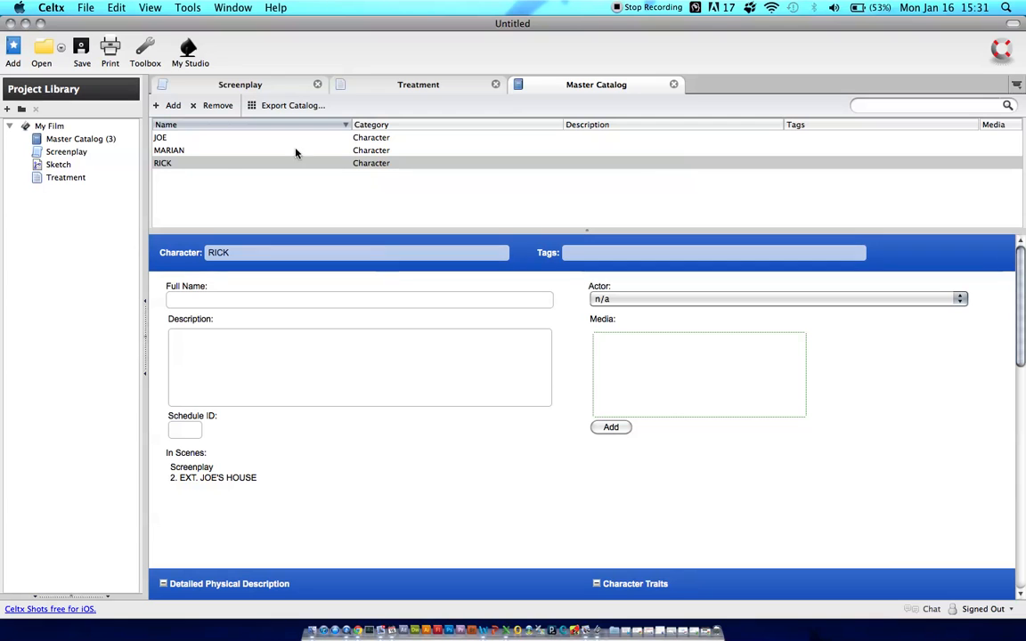
# Enter the full name of the character JOE in the Master Catalog and leave the Actor at n/a
pyautogui.click(199, 141)
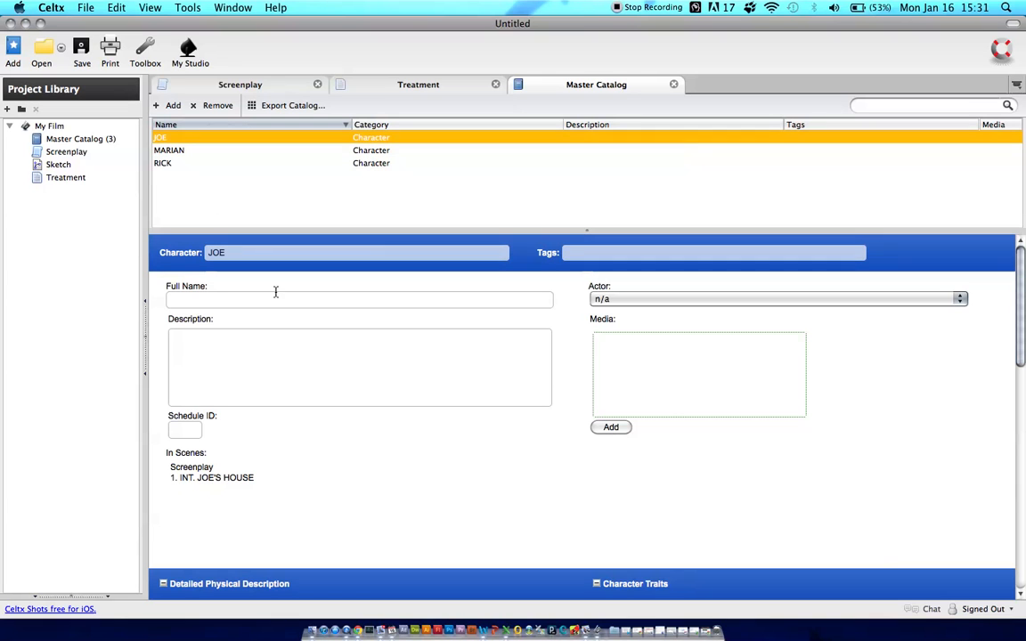
pyautogui.click(314, 299)
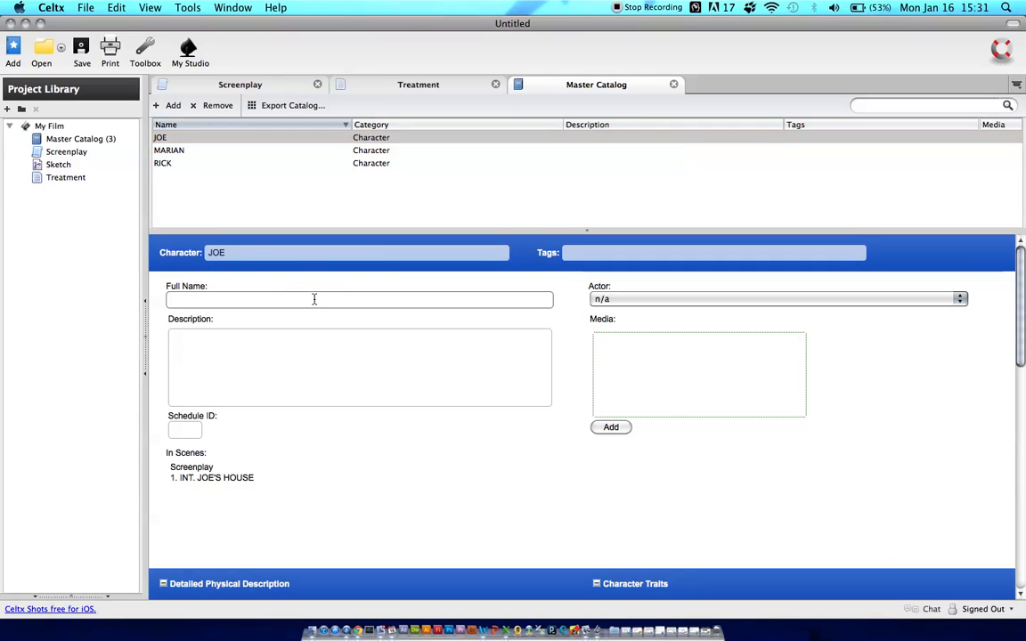
pyautogui.moveTo(1022, 281)
pyautogui.mouseDown()
pyautogui.moveTo(1021, 506)
pyautogui.moveTo(1020, 309)
pyautogui.moveTo(1010, 279)
pyautogui.mouseUp()
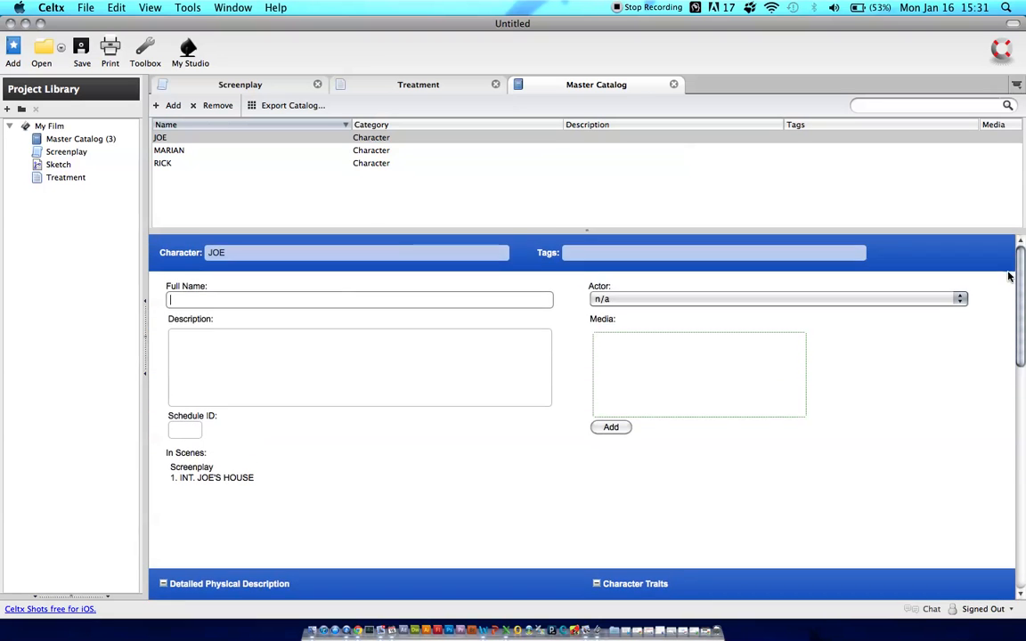
pyautogui.write('Joe Smith')
pyautogui.click(737, 300)
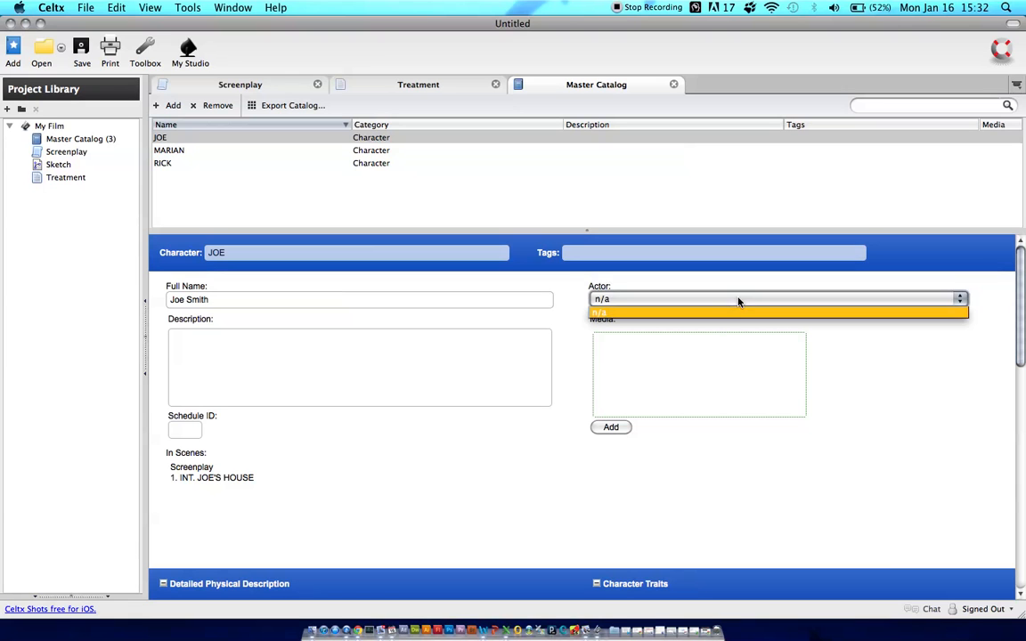
pyautogui.click(728, 310)
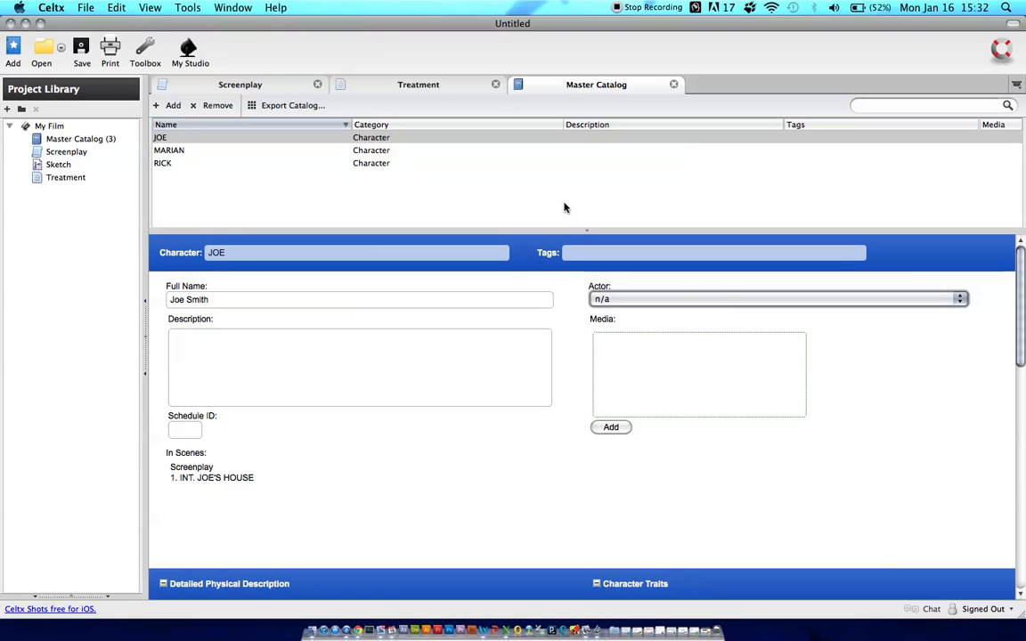
# Enter JOE's Description as "Joe is a 20 something young athletic man with hopes of becoming a doctor."
pyautogui.click(297, 344)
pyautogui.write('Joe is a')
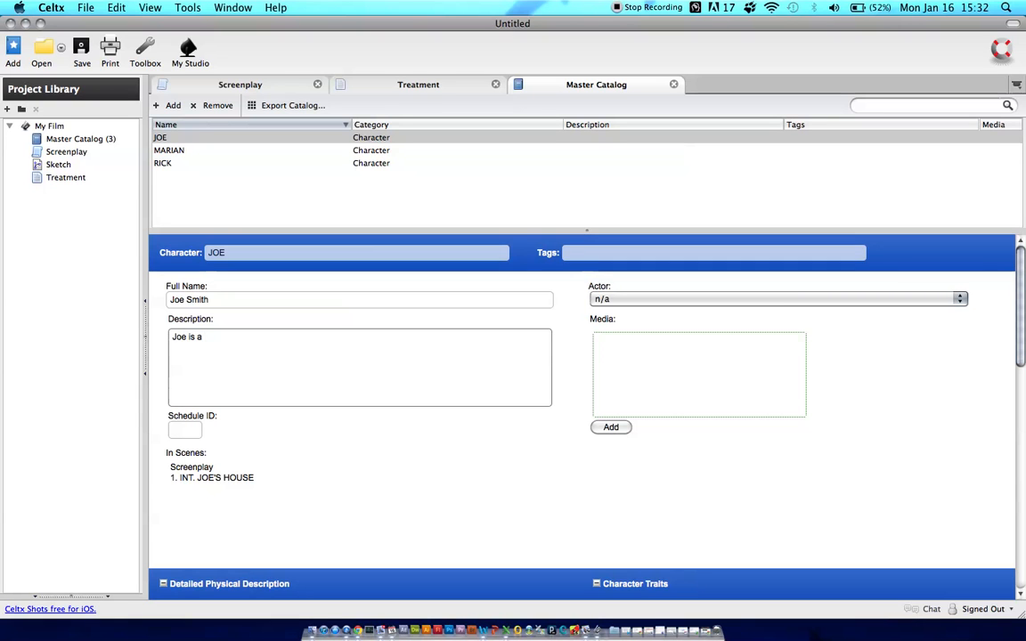
pyautogui.write(' 20 something ')
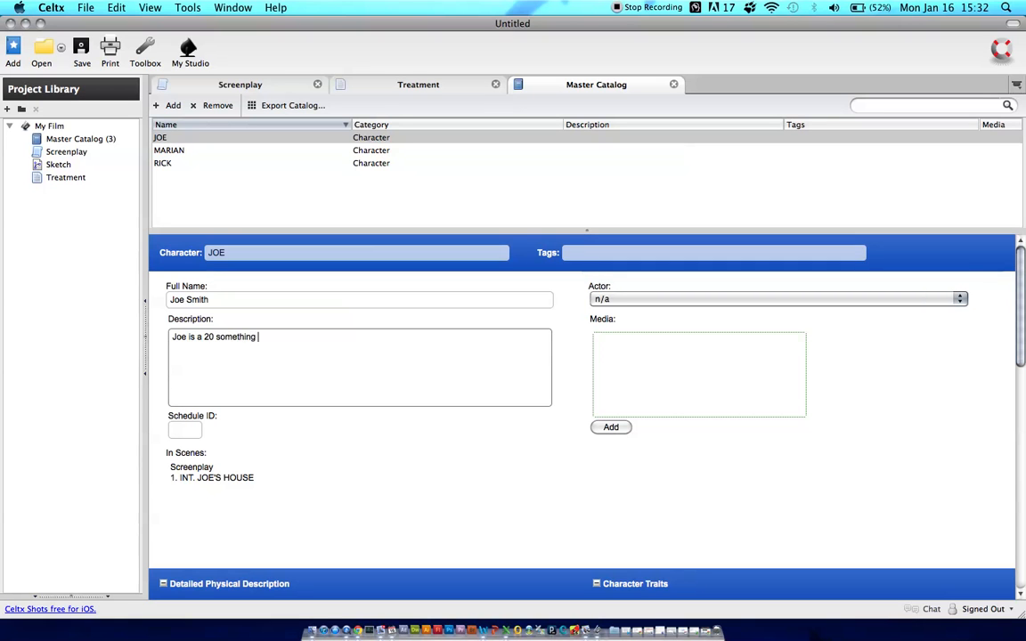
pyautogui.write('young athletic man with hopes of becoming a doctor.')
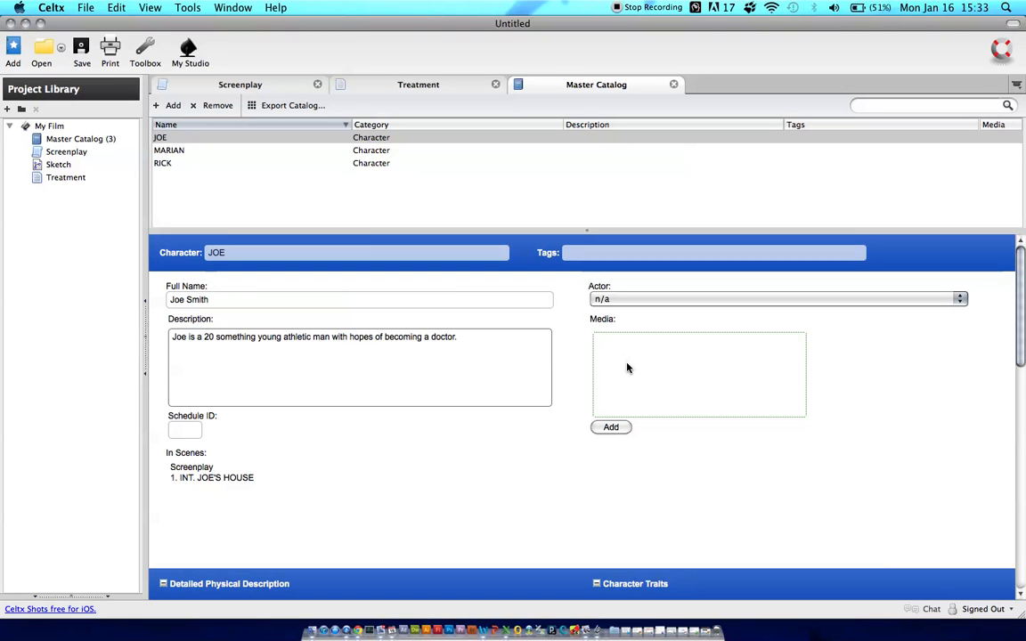
# Fill in JOE's Detailed Physical Description with age 24, Brown hair and Green eyes
pyautogui.scroll(-8, 809, 360)
pyautogui.scroll(1, 807, 360)
pyautogui.click(243, 299)
pyautogui.write('24')
pyautogui.click(252, 332)
pyautogui.write('Brown')
pyautogui.press('Tab')
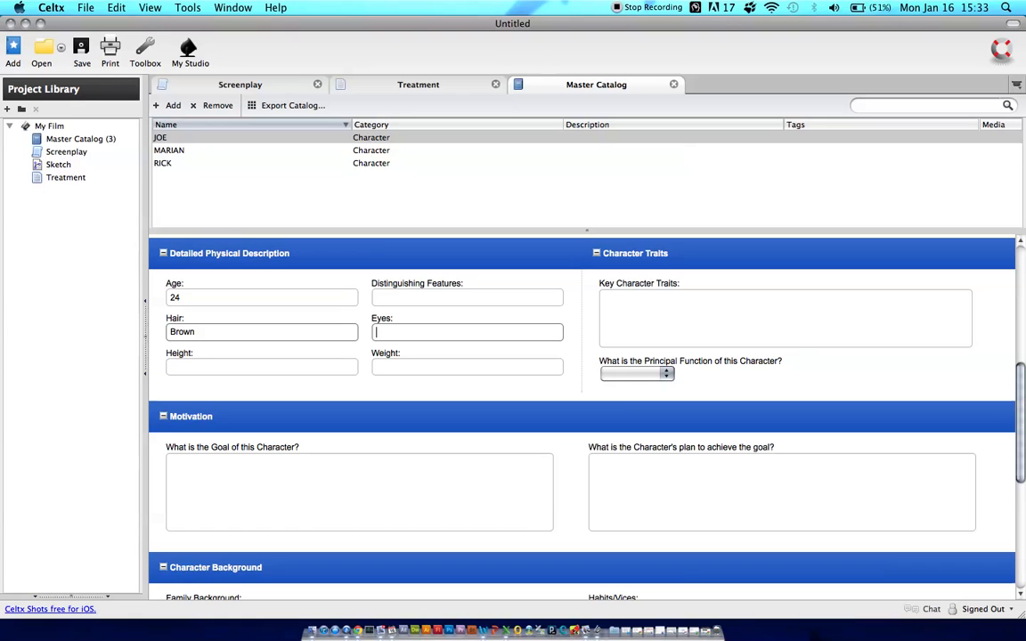
pyautogui.write('Green')
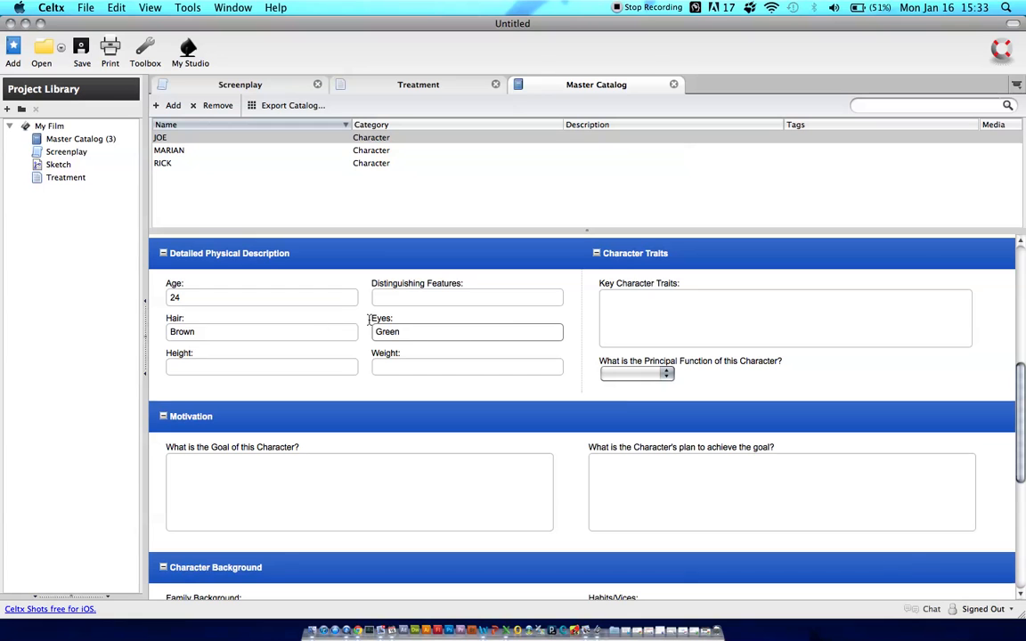
# Enter JOE's key traits as "Our character has a scar under his right eye. He is twitchy and very fast." and set the principal function to protagonist
pyautogui.click(671, 322)
pyautogui.write('O')
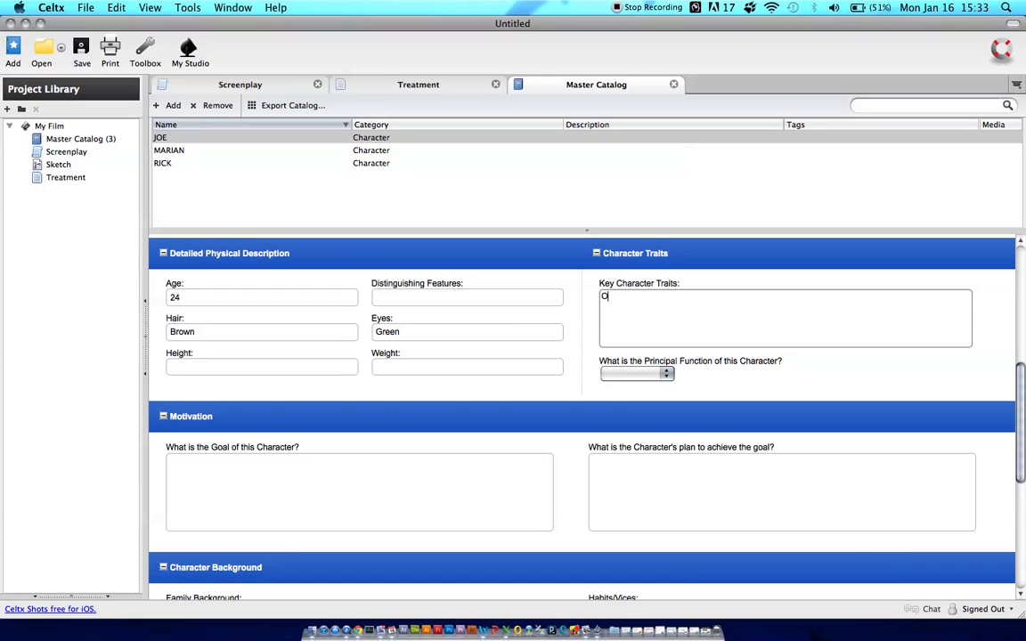
pyautogui.write('ur character has a scar under his rig')
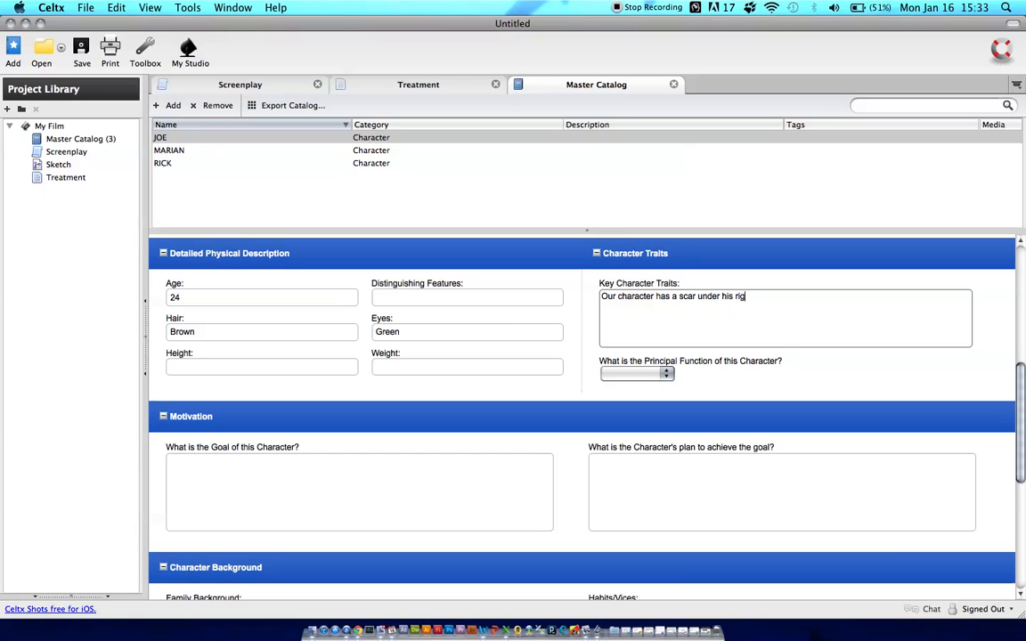
pyautogui.write('ht eye.  He is twitchy and ve')
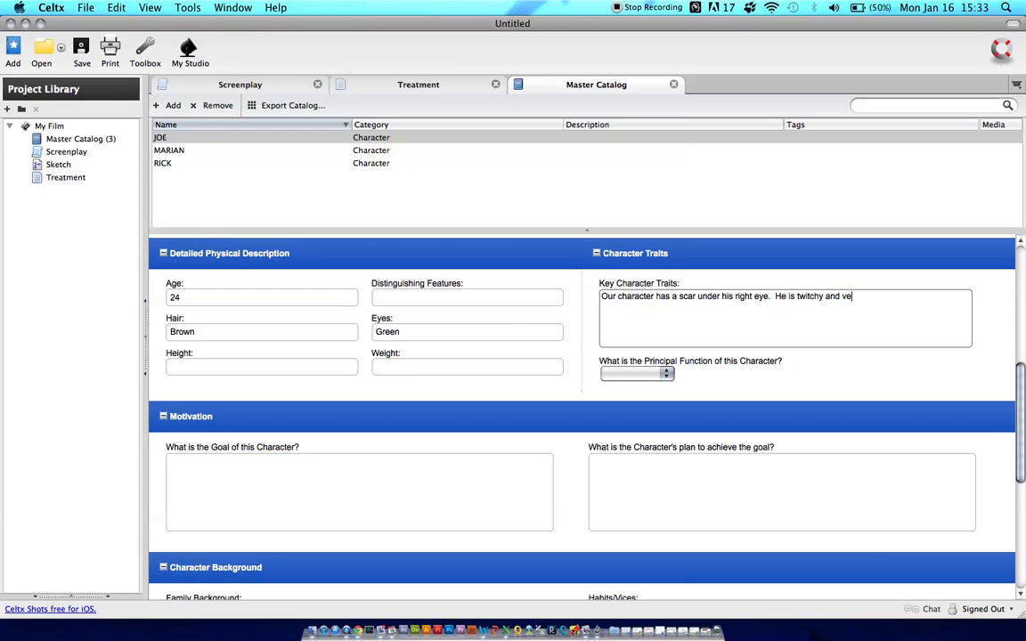
pyautogui.write('ry fast.')
pyautogui.click(674, 375)
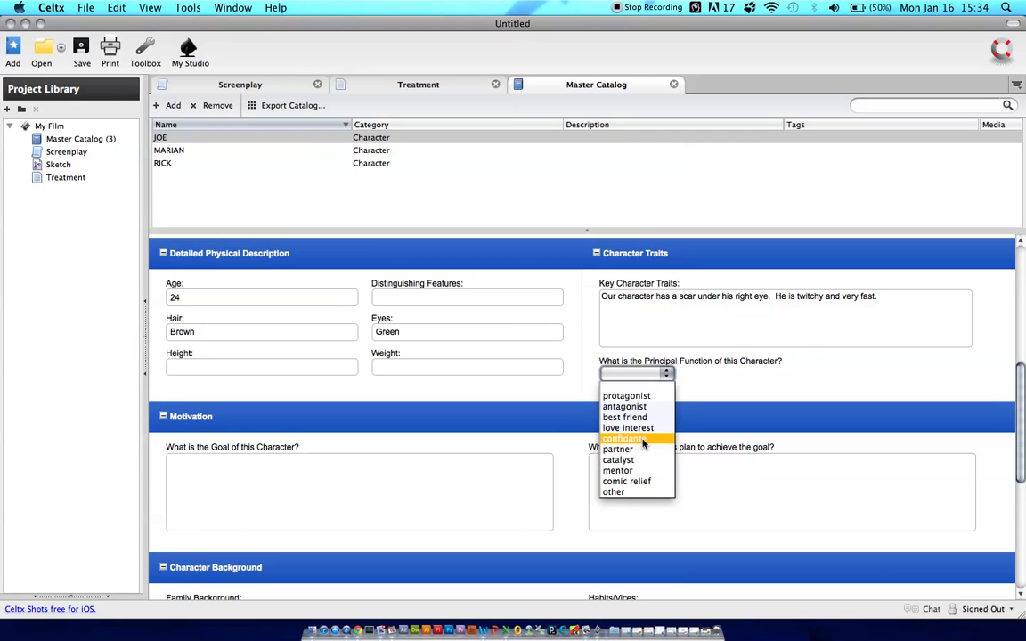
pyautogui.click(645, 400)
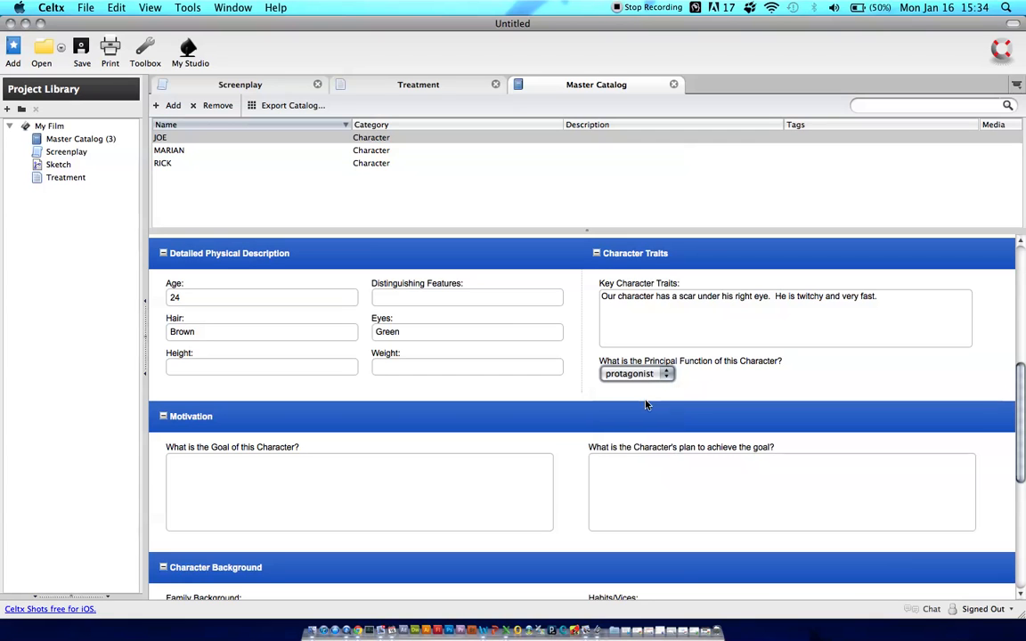
# Enter JOE's goal under Motivation as "To complete school even though he has no money."
pyautogui.click(380, 473)
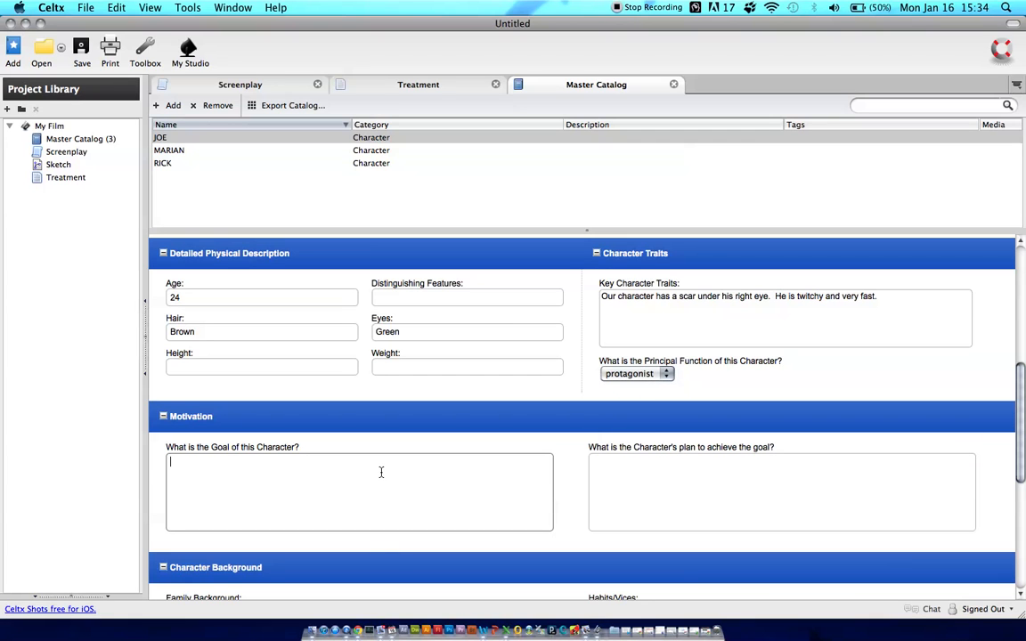
pyautogui.write('To complete school even though he i')
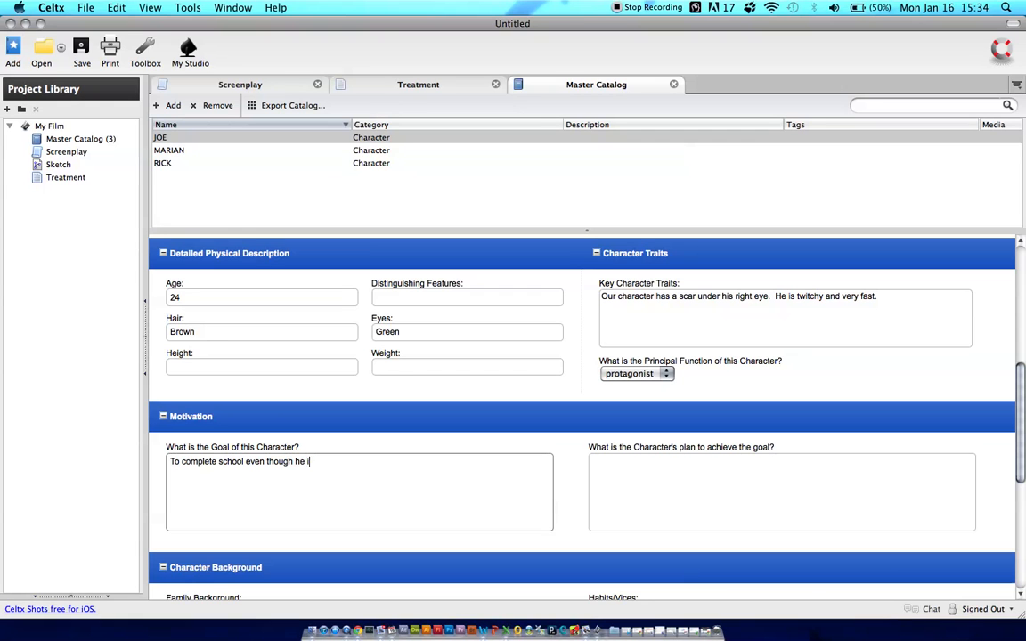
pyautogui.press('BackSpace')
pyautogui.write('has no money.')
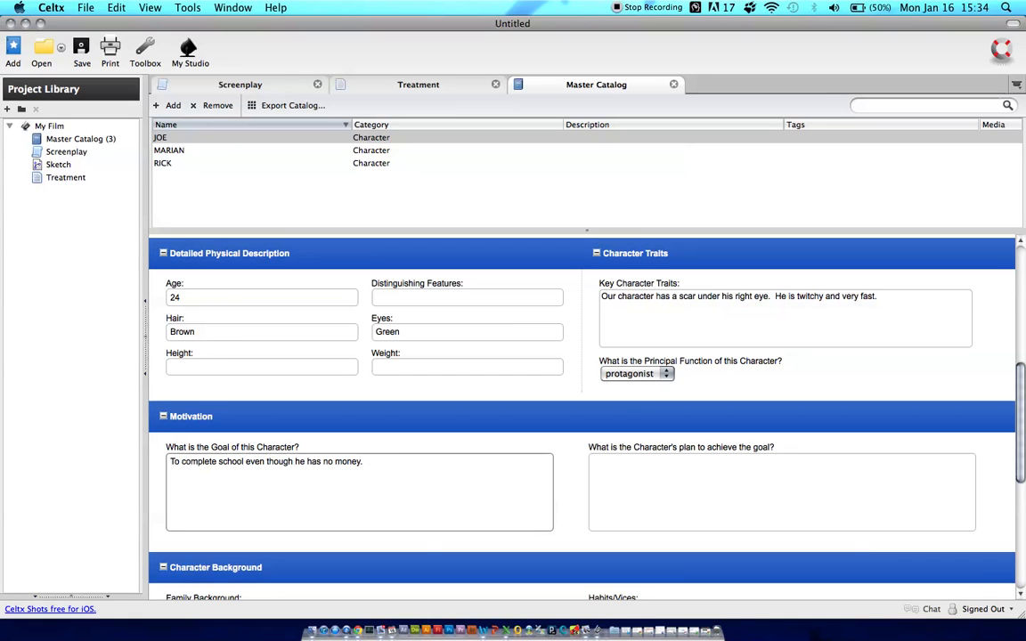
# Enter JOE's plan to achieve the goal as "He is going to become a thief and steal all of the resources needed to complete school."
pyautogui.click(593, 461)
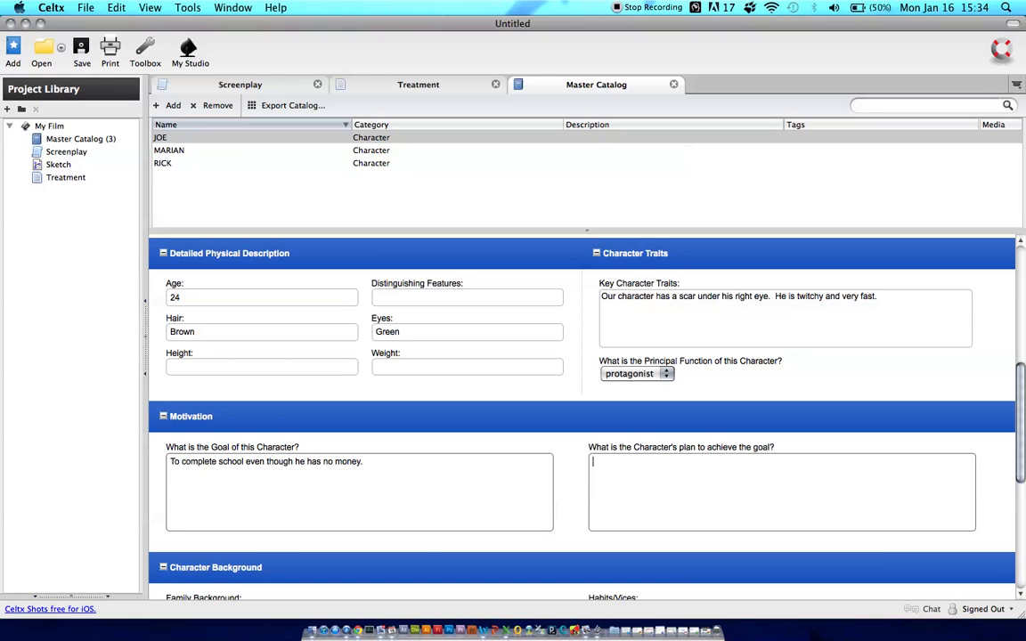
pyautogui.write('He is going to become a ')
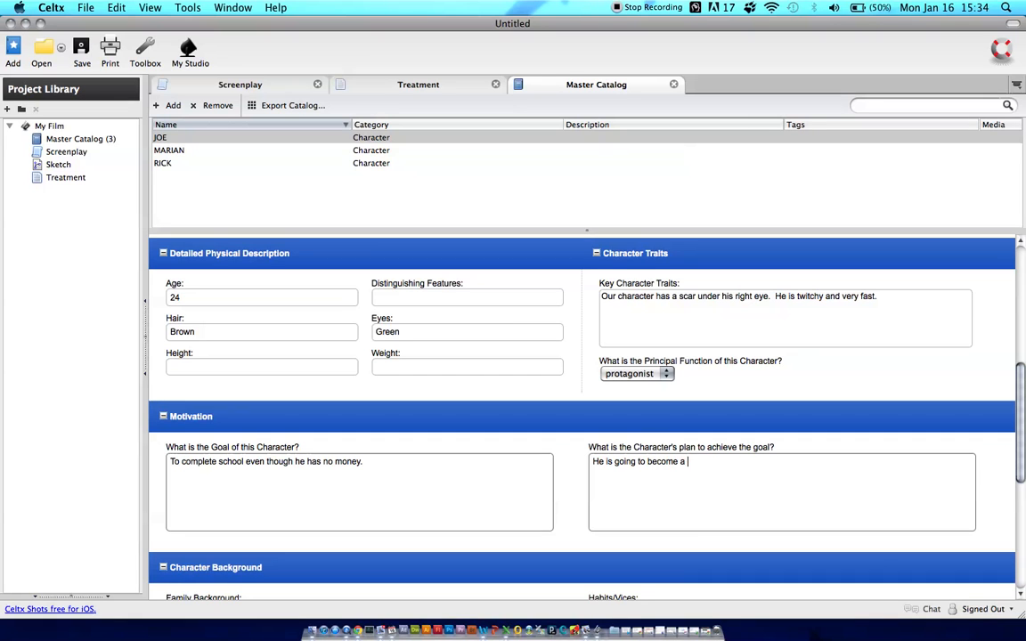
pyautogui.write('thief and st')
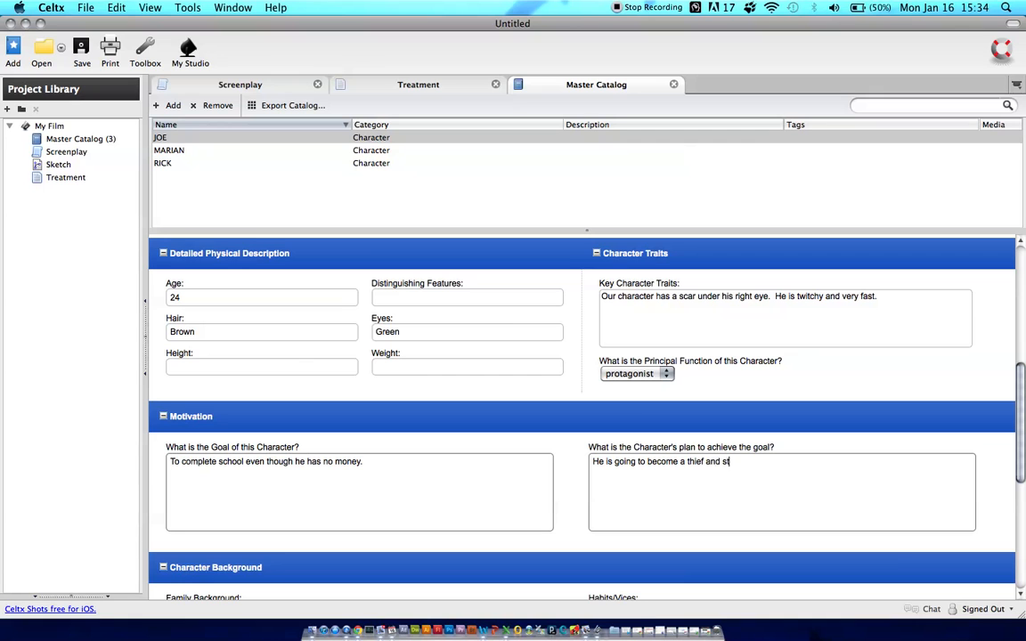
pyautogui.write('eal oll of the resources needed to')
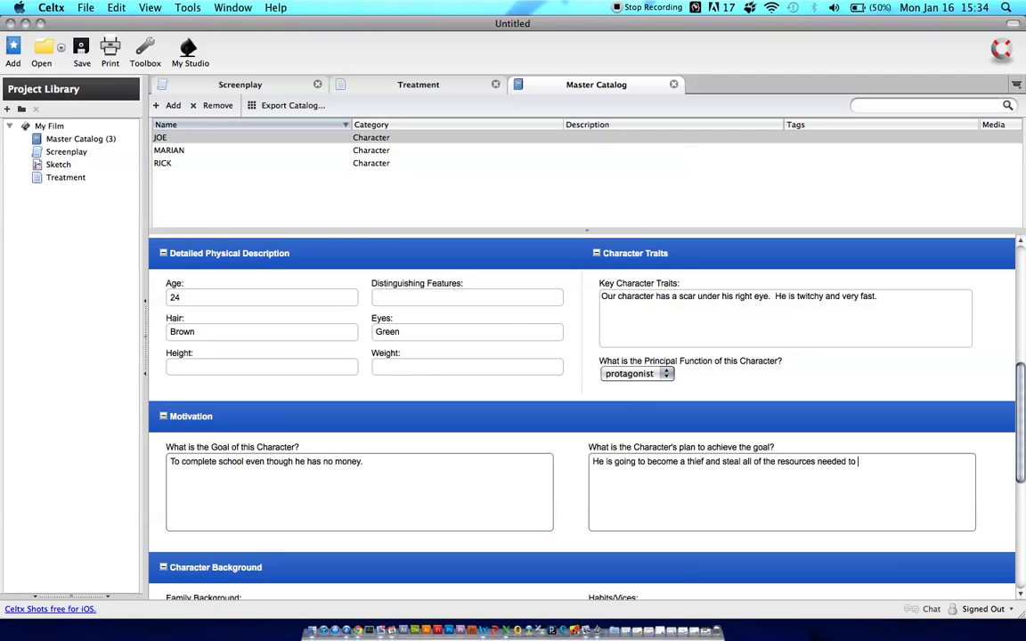
pyautogui.write(' complete sh')
pyautogui.write('ool.  He will learn that ')
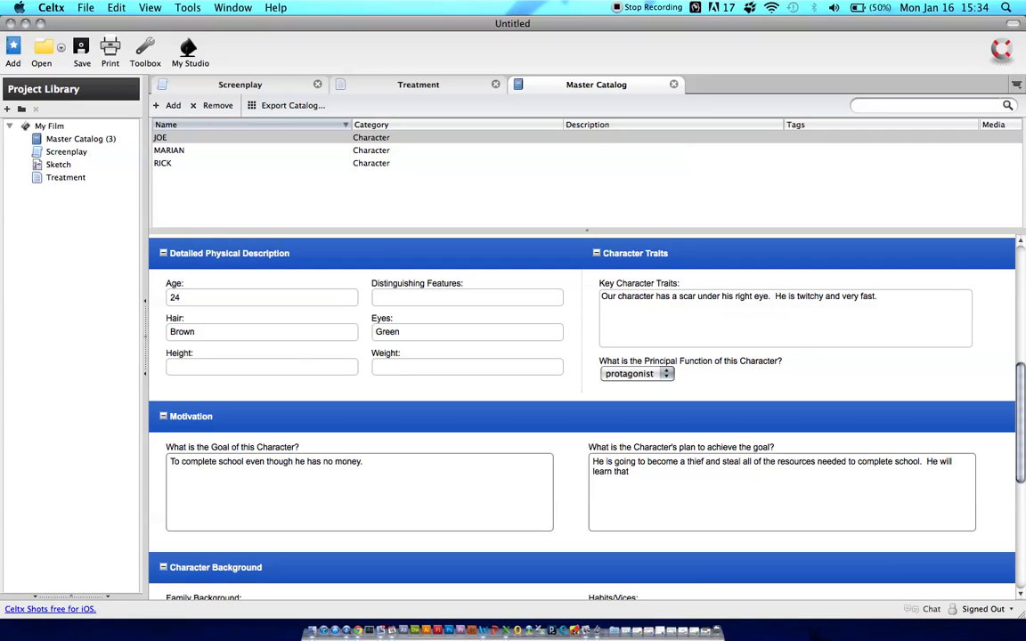
pyautogui.write('stealing is not the solu')
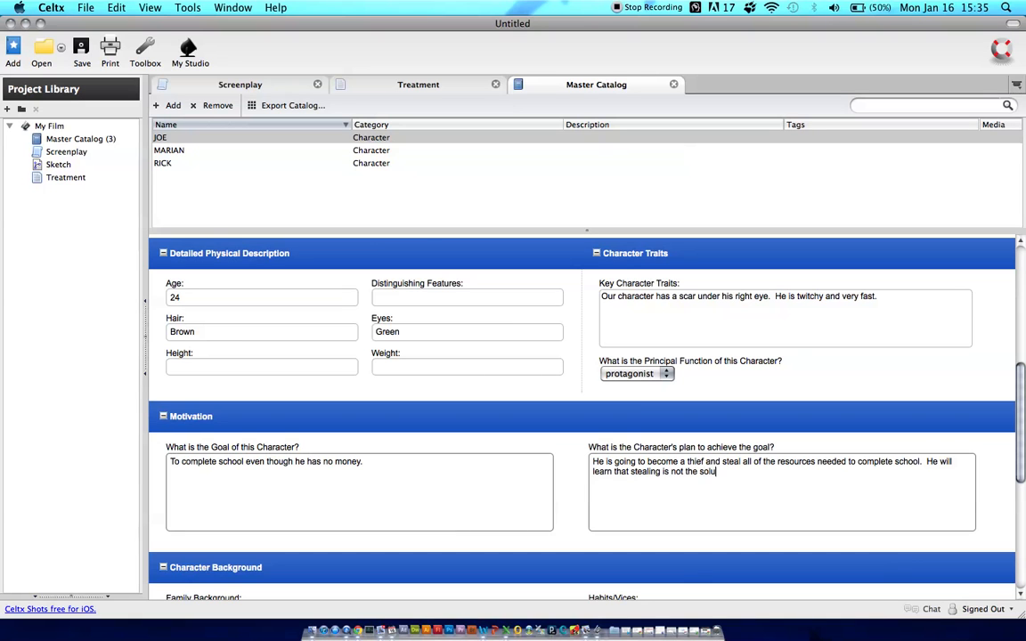
pyautogui.write('tion once he is ares')
# Add to JOE's plan "He will learn that stealing is not the solution once he is arrested on his graduation day."
pyautogui.press('BackSpace')
pyautogui.write('r')
pyautogui.press('BackSpace')
pyautogui.press('BackSpace')
pyautogui.write('restin')
pyautogui.press('BackSpace')
pyautogui.press('BackSpace')
pyautogui.write('ed on his')
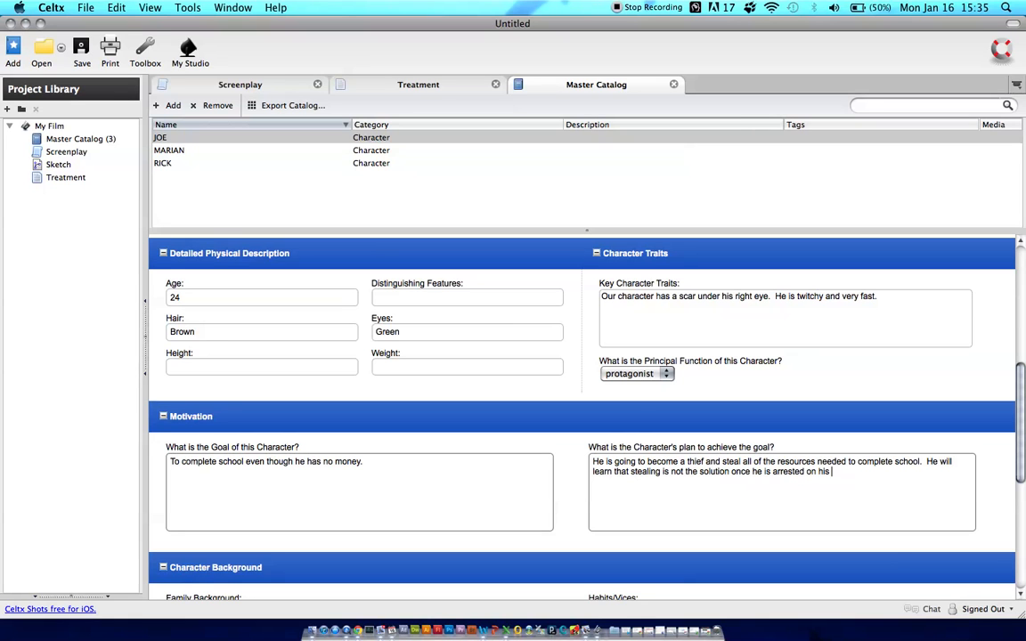
pyautogui.write(' graduation day.')
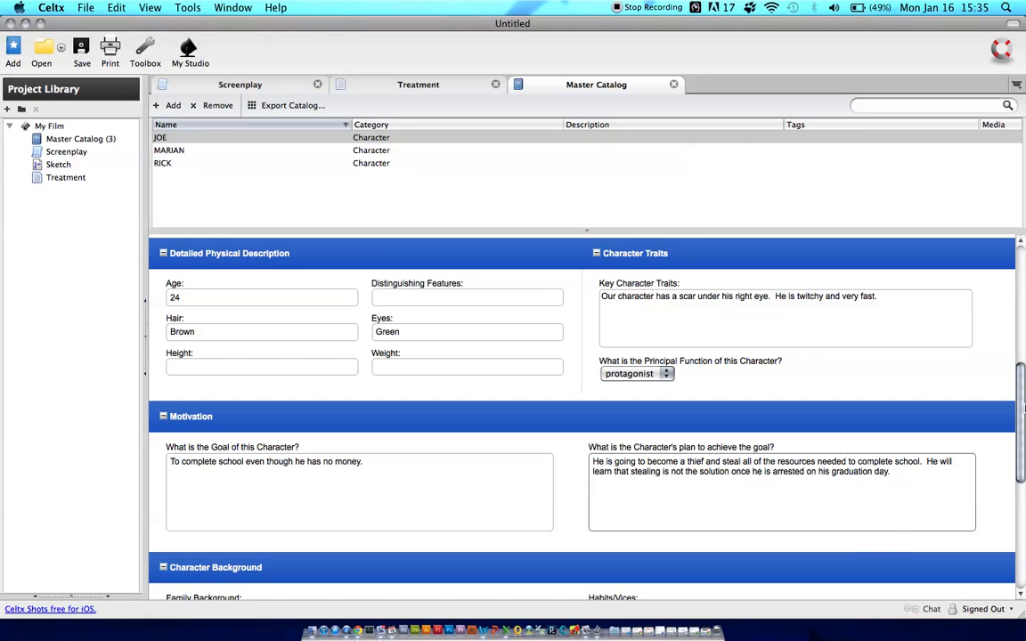
# Enter JOE's Family Background under Character Background as "He is poor"
pyautogui.moveTo(1022, 406); pyautogui.dragTo(1022, 466)
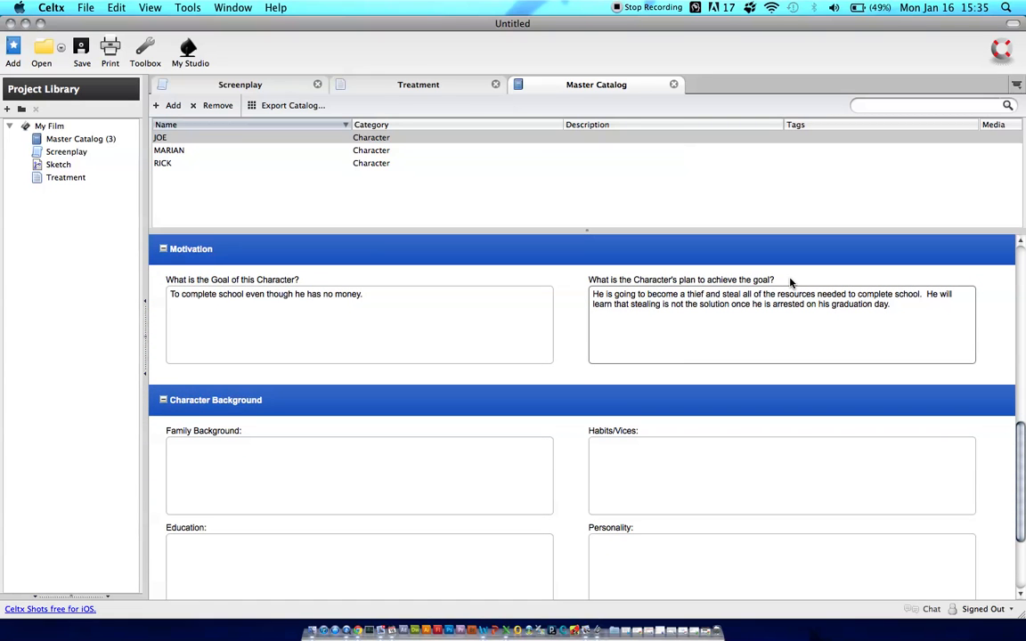
pyautogui.click(398, 477)
pyautogui.write('H')
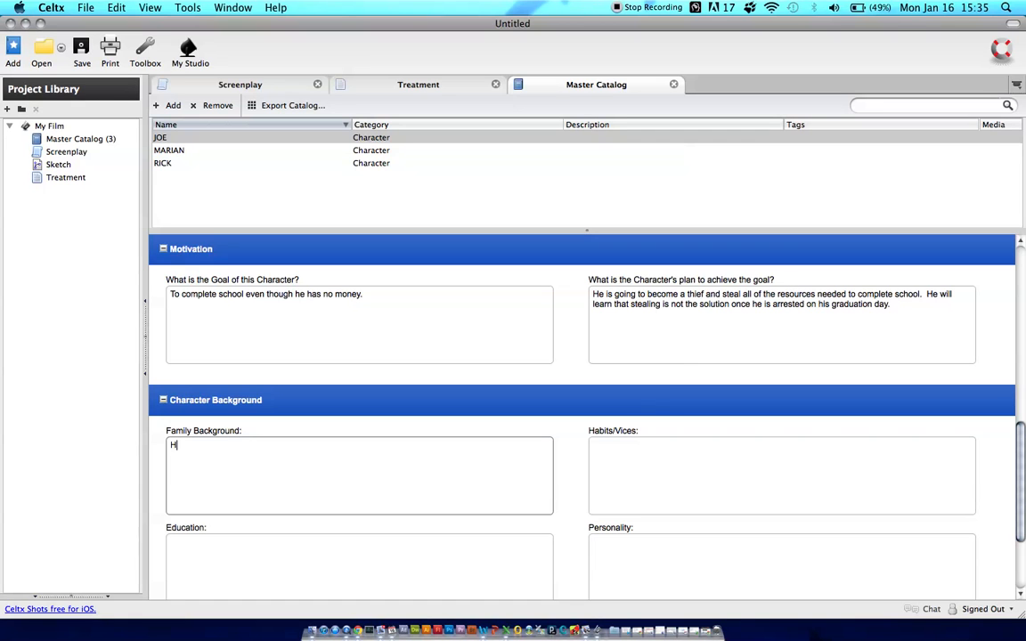
pyautogui.write('e is poor')
# Enter JOE's Habits/Vices as "He likes to smoke cigarettes."
pyautogui.press('Tab')
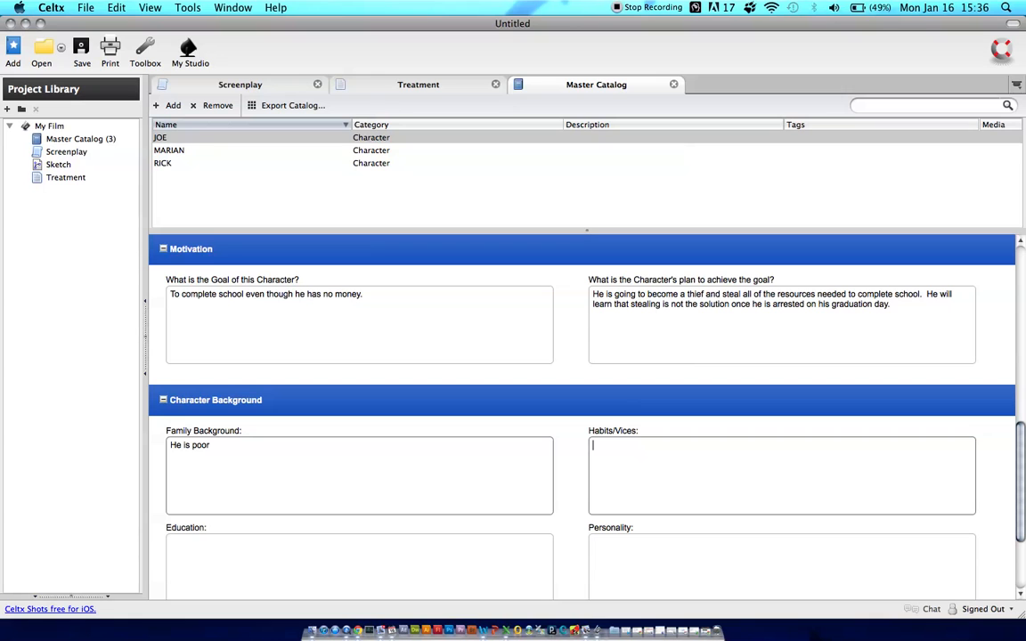
pyautogui.write('He likes to smoke cigarettes.')
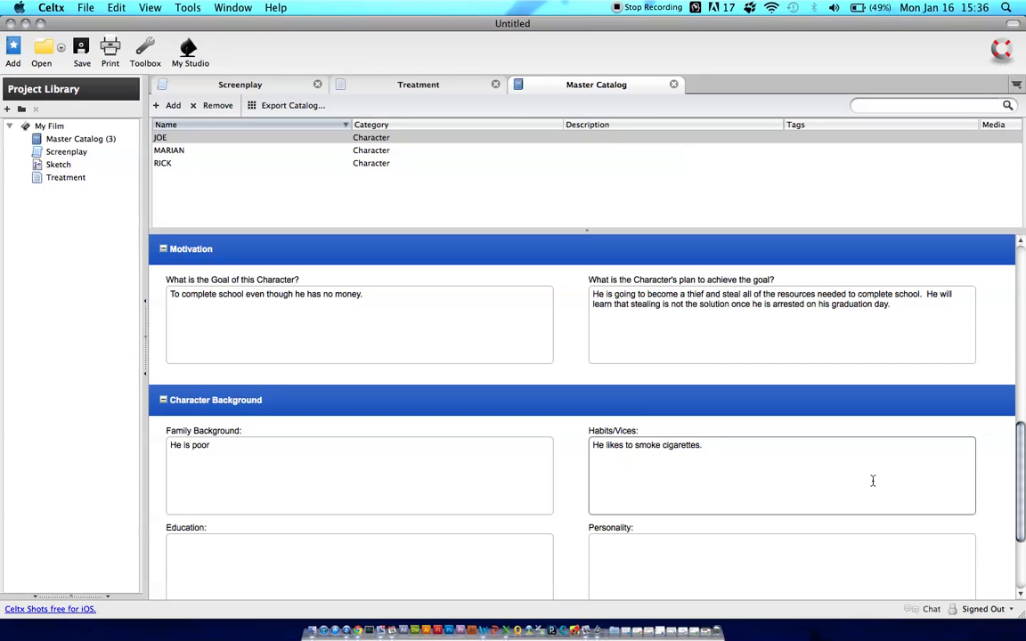
# Add to JOE's Habits/Vices "He needs a cigarette every 30 minutes or else he starts to shake."
pyautogui.scroll(-5, 988, 450)
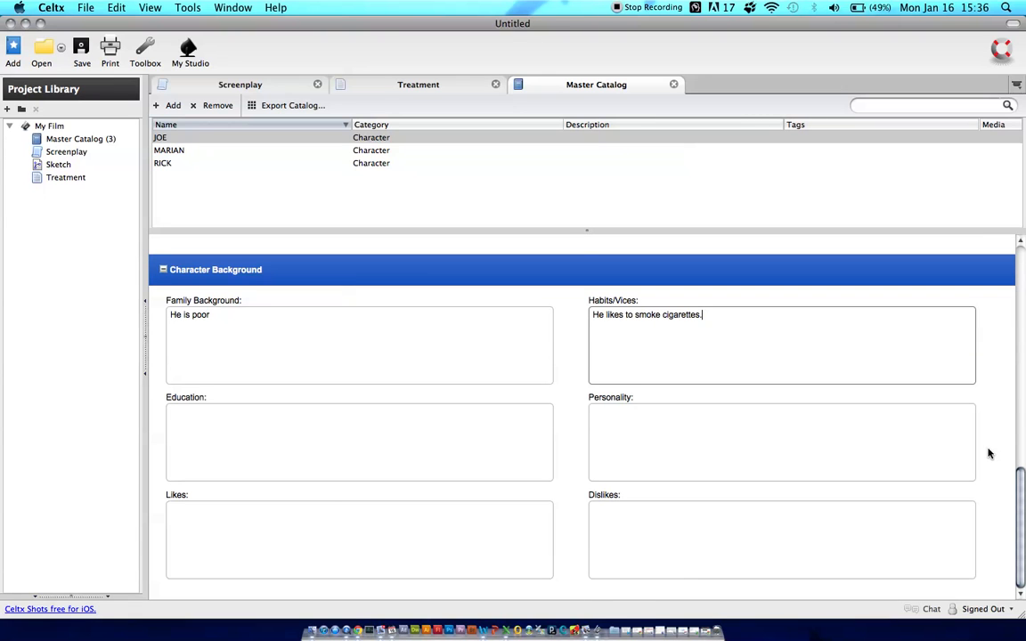
pyautogui.write('He need s a cigarette every 30 minutes or else he starts to shake. ')
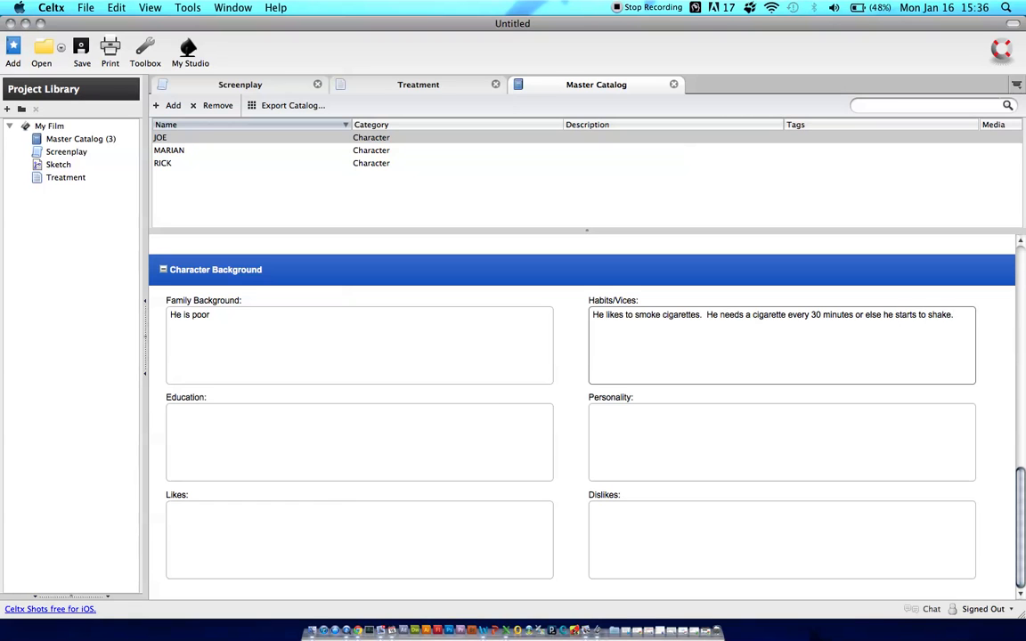
pyautogui.write("During his last crime Joe '")
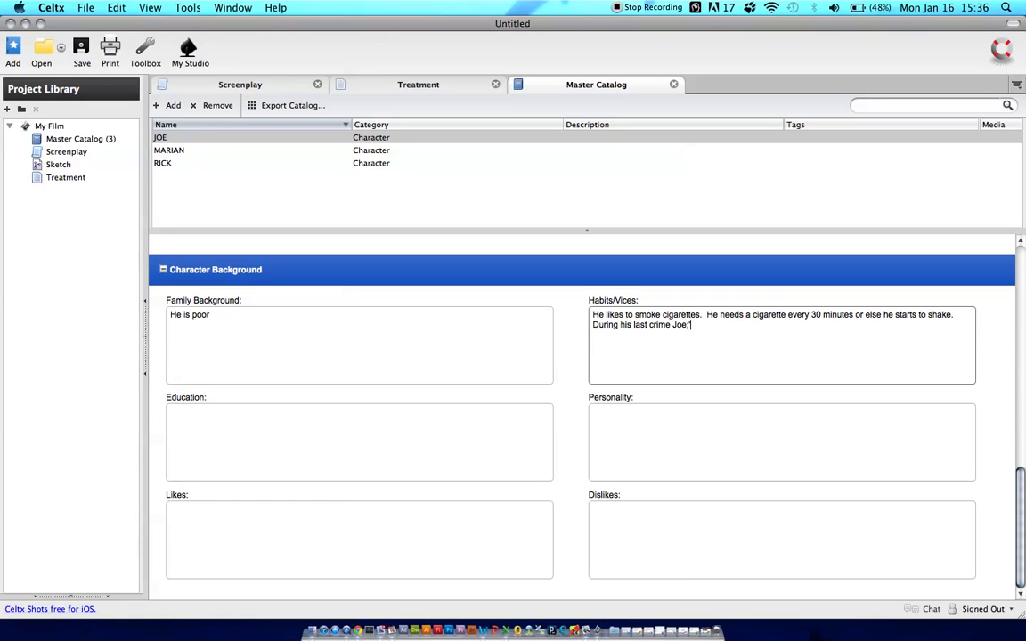
pyautogui.write('s shakes will get him caught.')
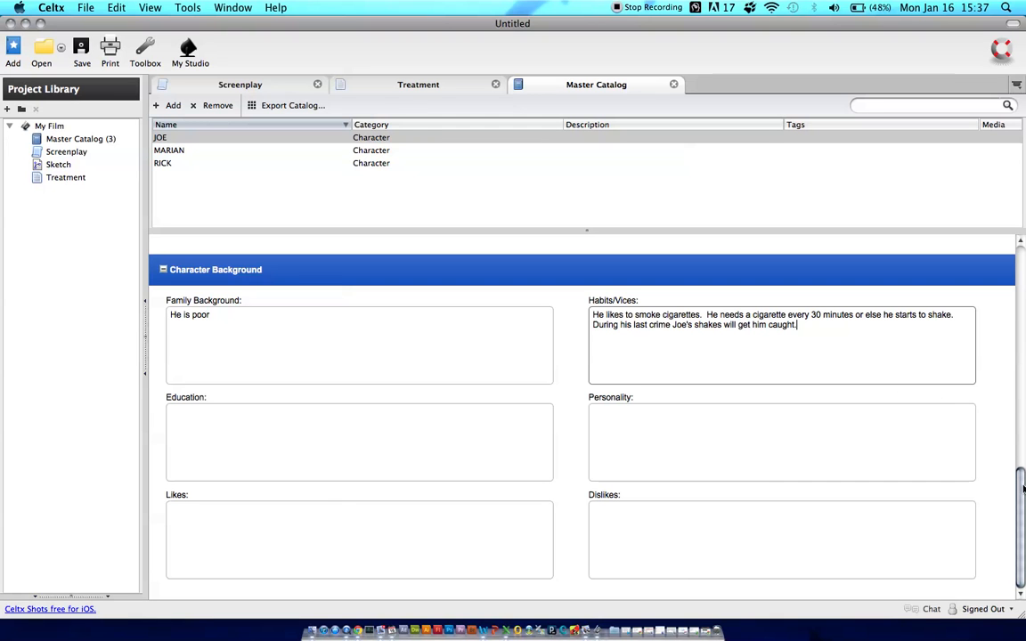
# Return from the Master Catalog to the project's Screenplay document
pyautogui.moveTo(1022, 541); pyautogui.dragTo(1015, 284)
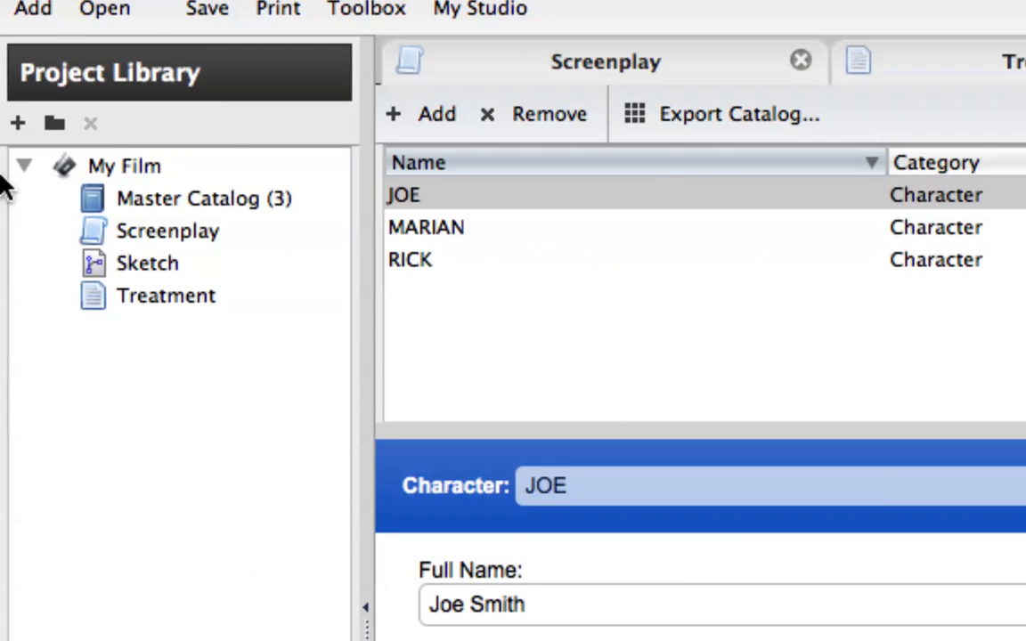
pyautogui.click(163, 200)
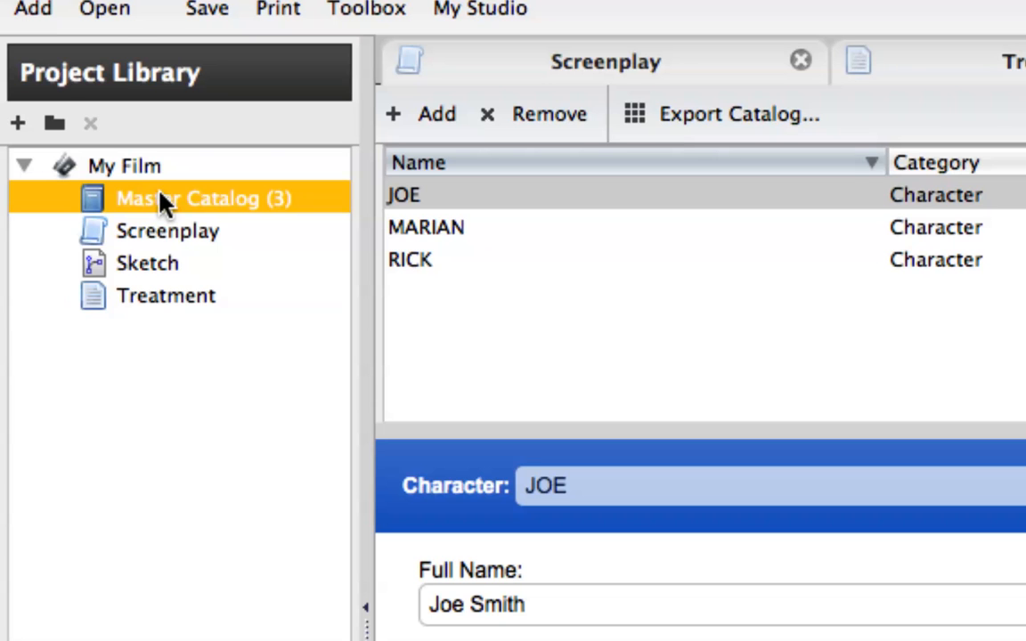
pyautogui.click(168, 230)
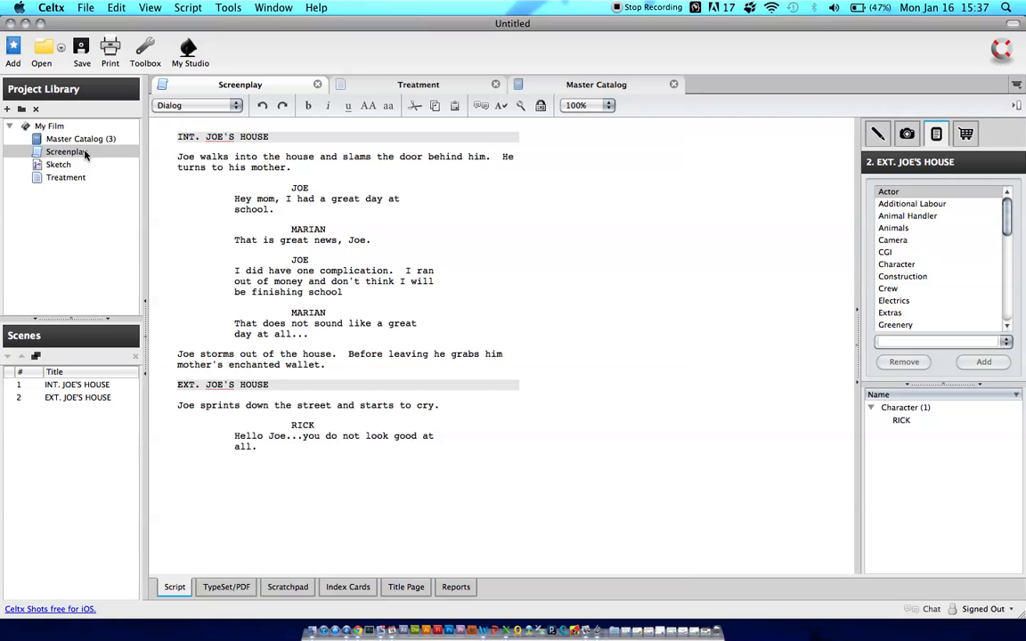
# Add a Storyboard item named Storyboard to the My Film folder, using Screenplay as its script
pyautogui.click(8, 108)
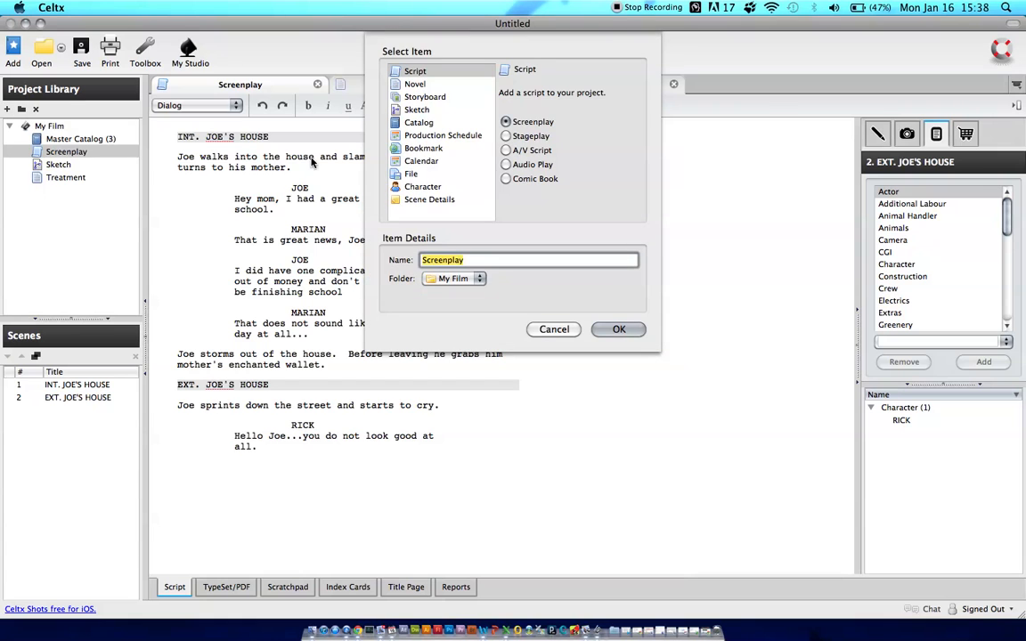
pyautogui.click(433, 98)
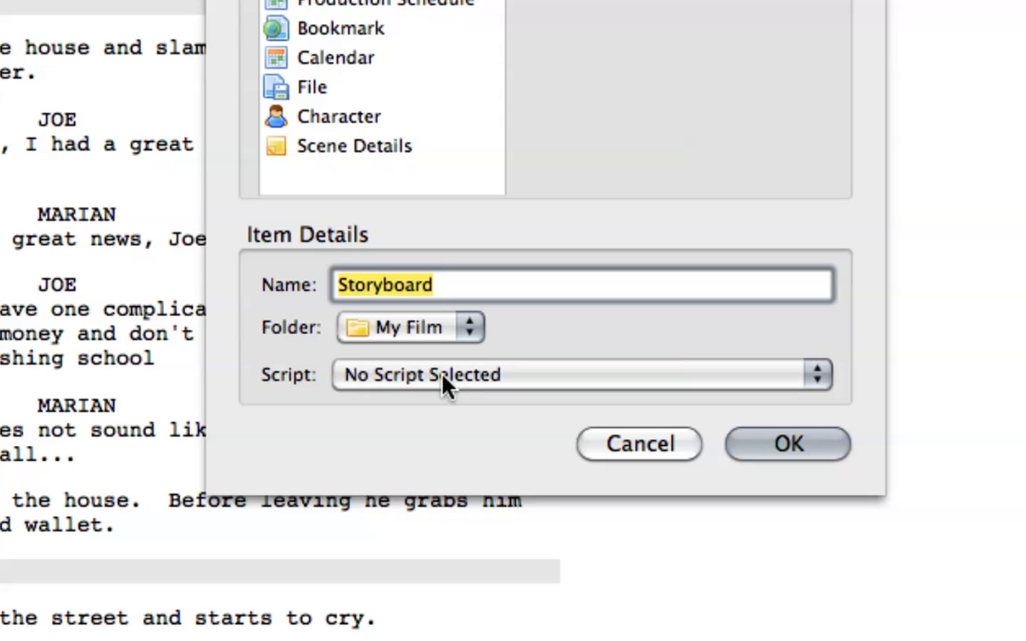
pyautogui.click(565, 379)
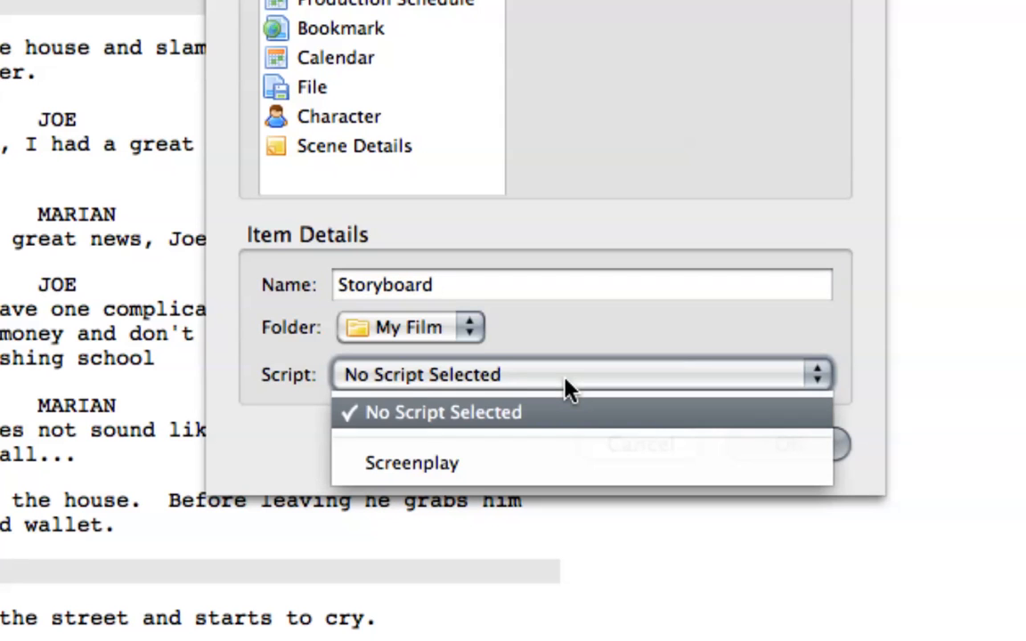
pyautogui.click(422, 475)
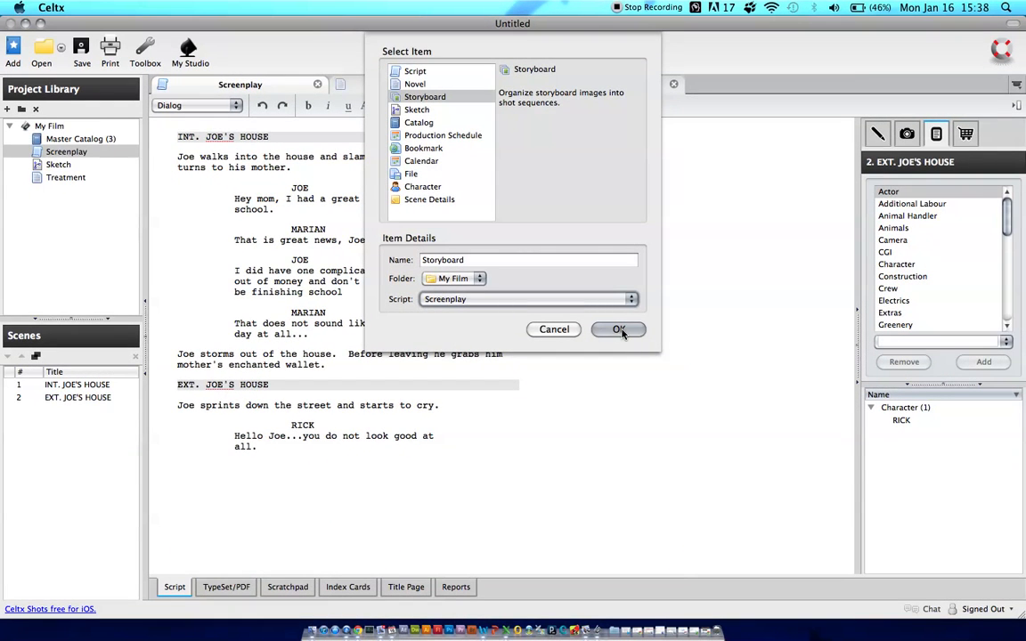
pyautogui.click(618, 329)
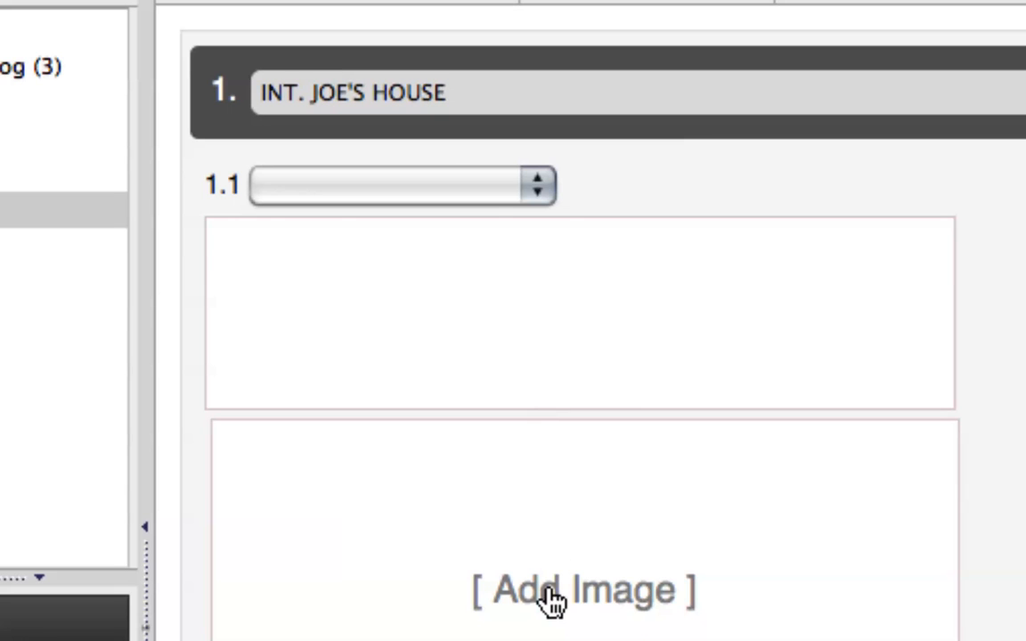
# Set shot 1.1 of the INT. JOE'S HOUSE sequence to MEDIUM with the description "Camera pans up Joe's leg to his hand."
pyautogui.click(538, 187)
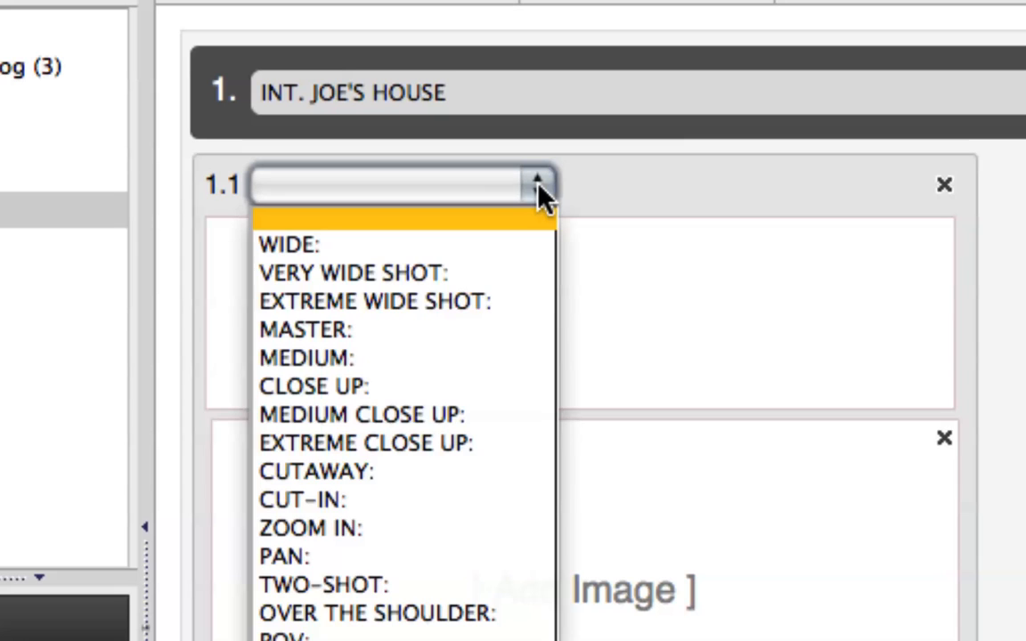
pyautogui.click(343, 359)
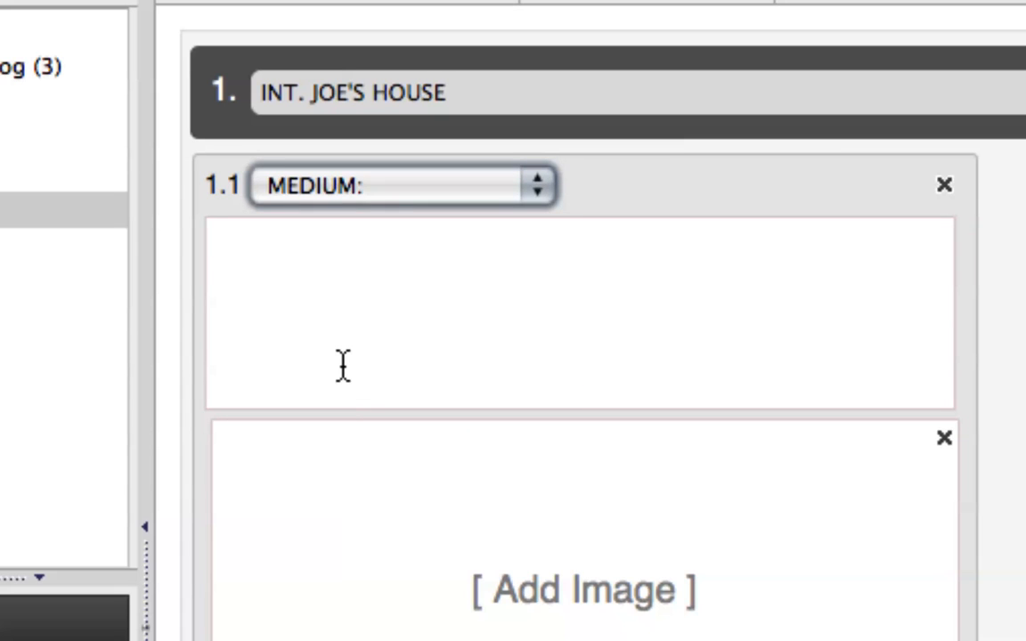
pyautogui.click(344, 364)
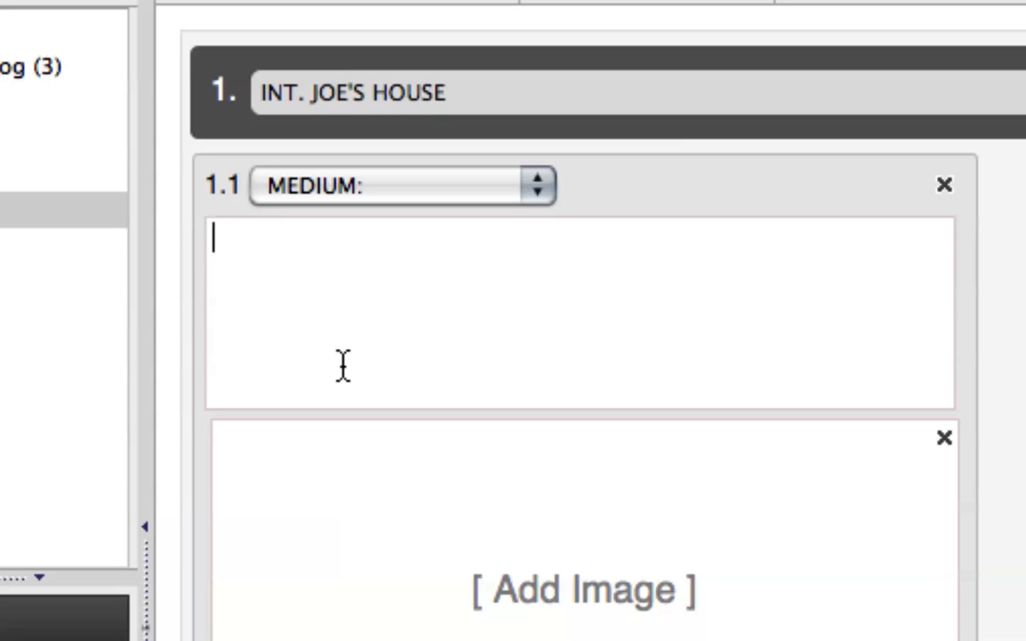
pyautogui.write('Camera ')
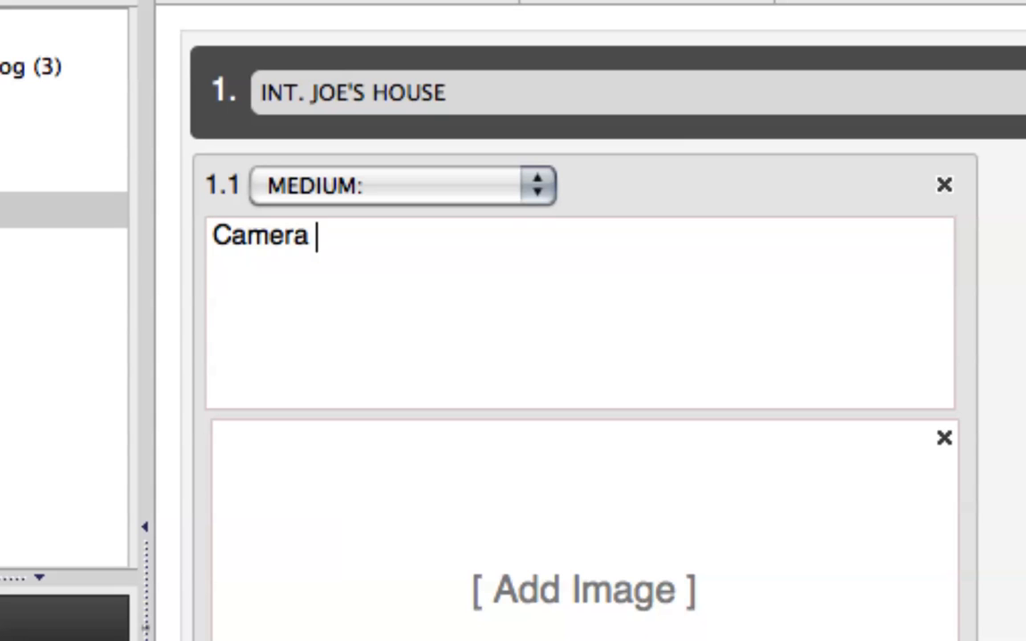
pyautogui.write('pans up ')
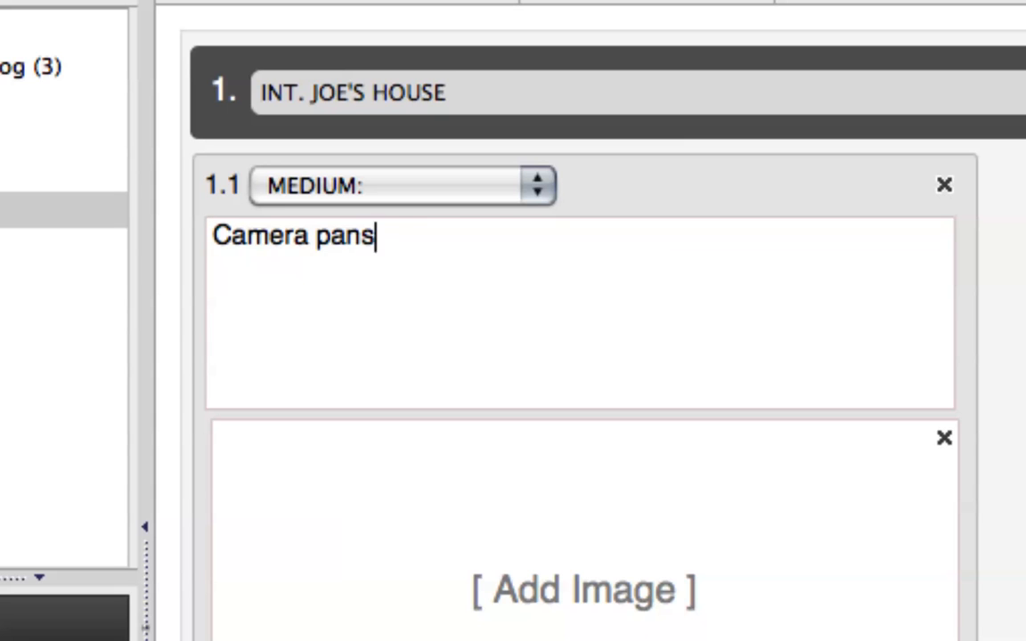
pyautogui.write("Joe's ")
pyautogui.write('leg to ')
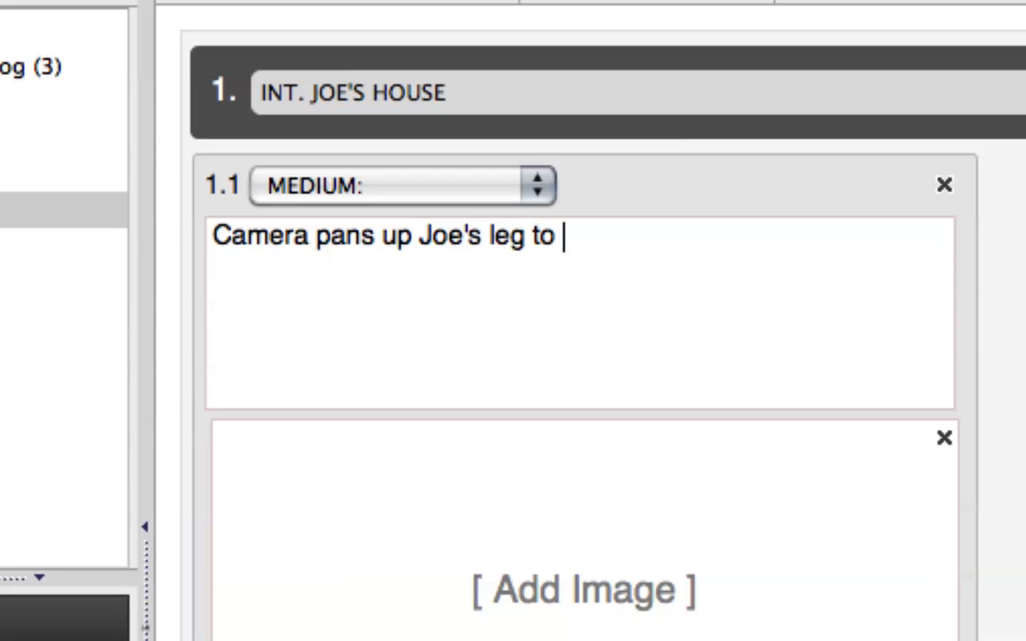
pyautogui.write('his hand')
pyautogui.write('.')
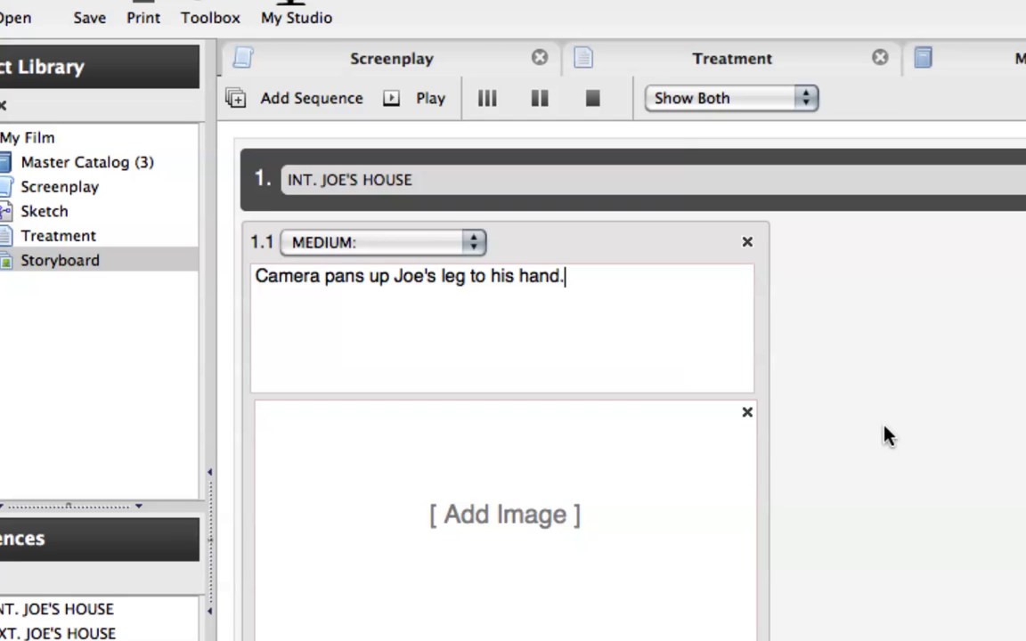
# Expand the INT. JOE'S HOUSE sequence in the sequence list and go to its shot 1.1
pyautogui.scroll(-5, 885, 435)
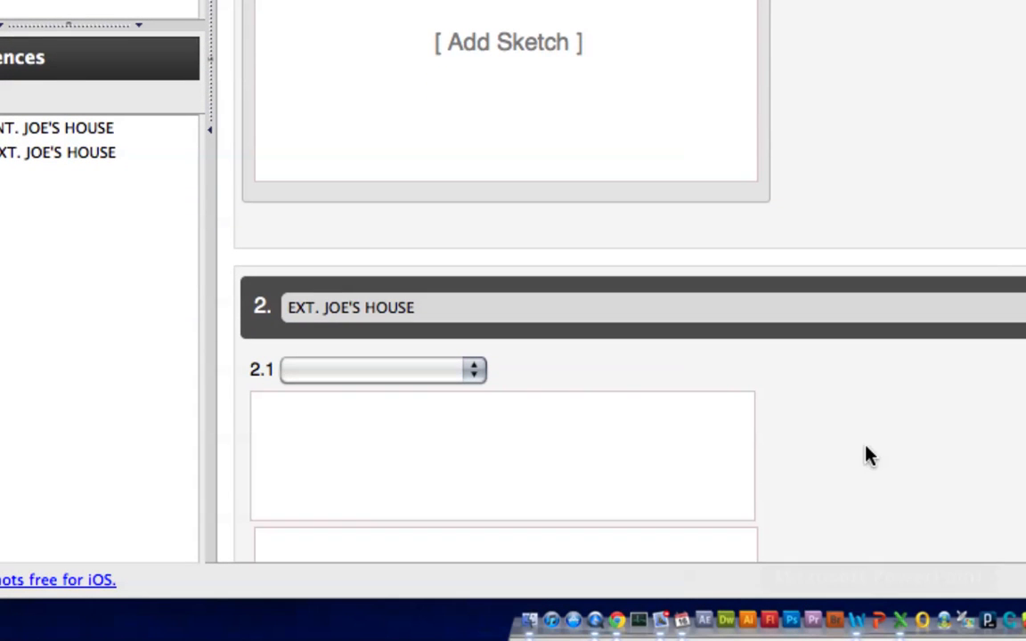
pyautogui.click(290, 307)
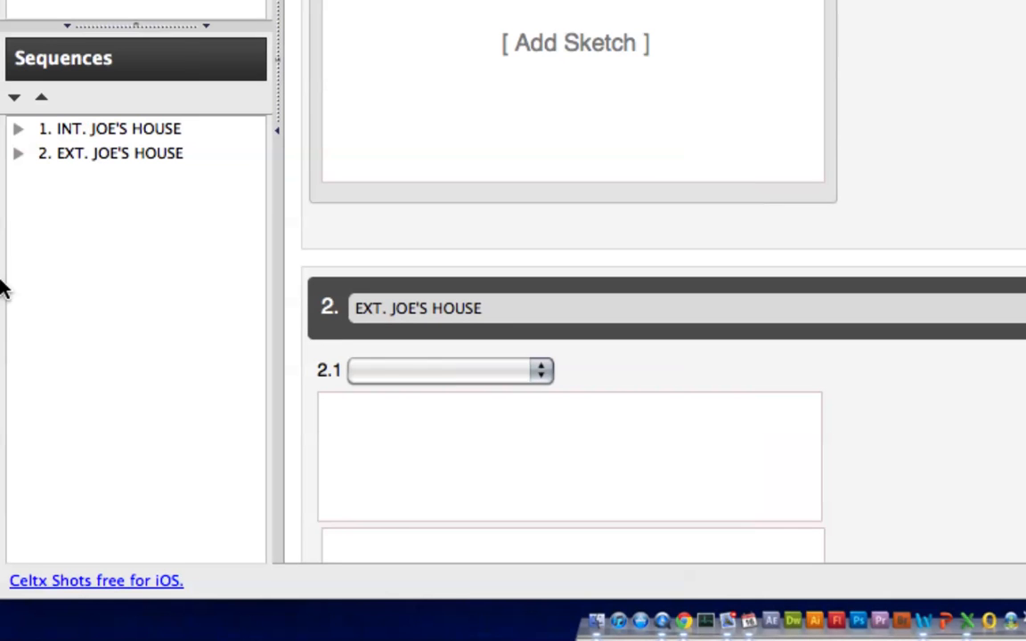
pyautogui.click(18, 129)
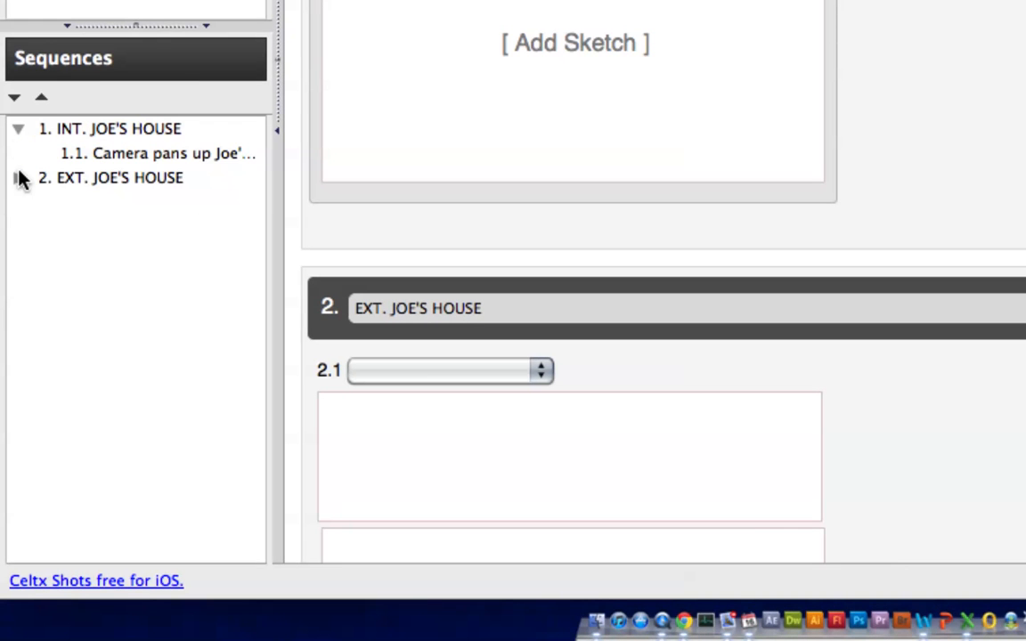
pyautogui.click(17, 129)
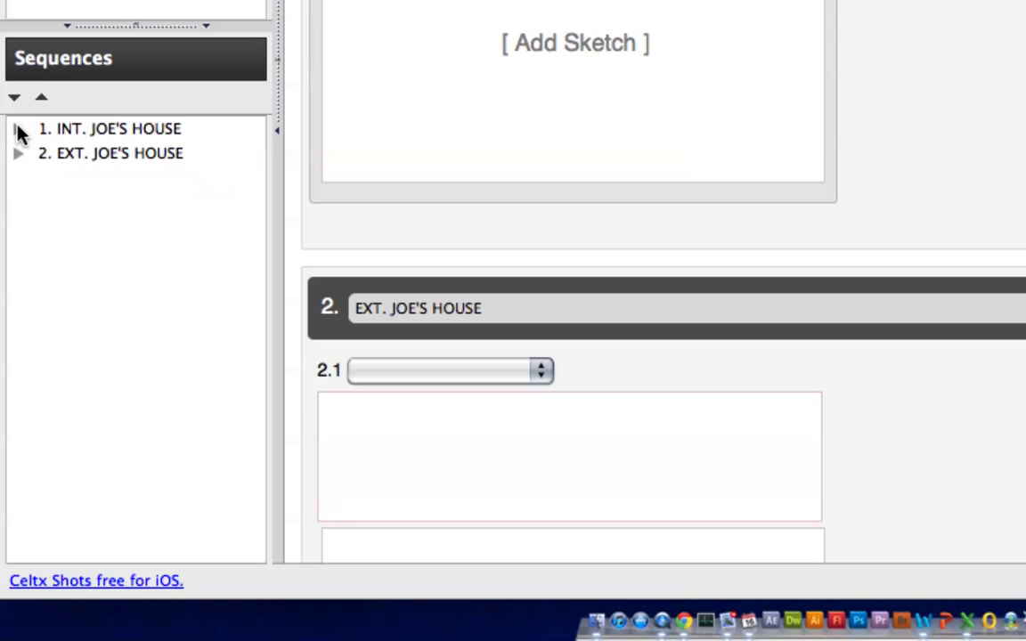
pyautogui.click(18, 130)
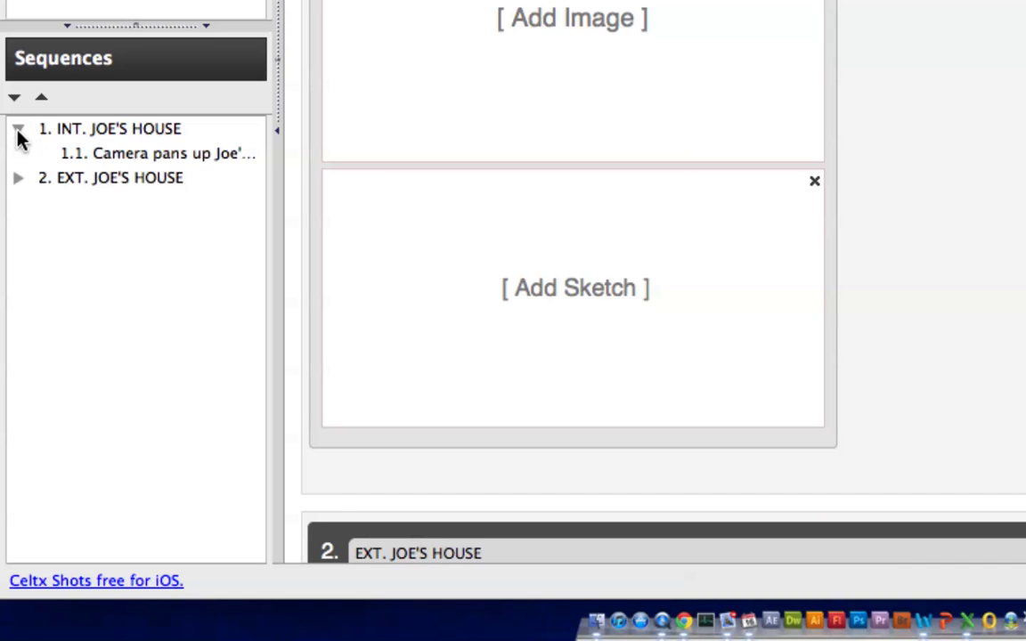
pyautogui.click(137, 161)
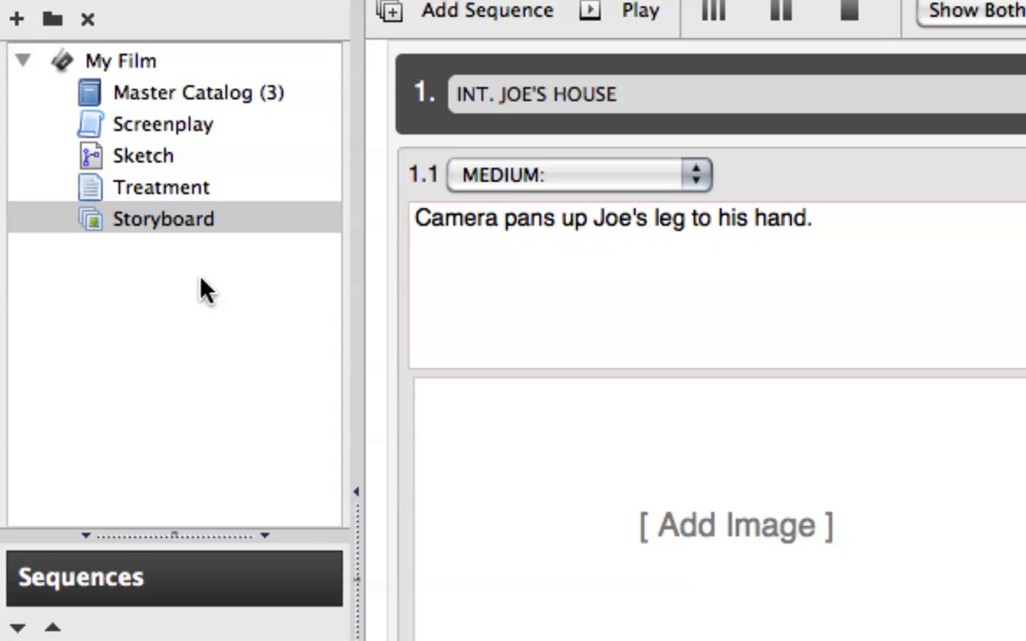
pyautogui.click(133, 96)
pyautogui.click(184, 127)
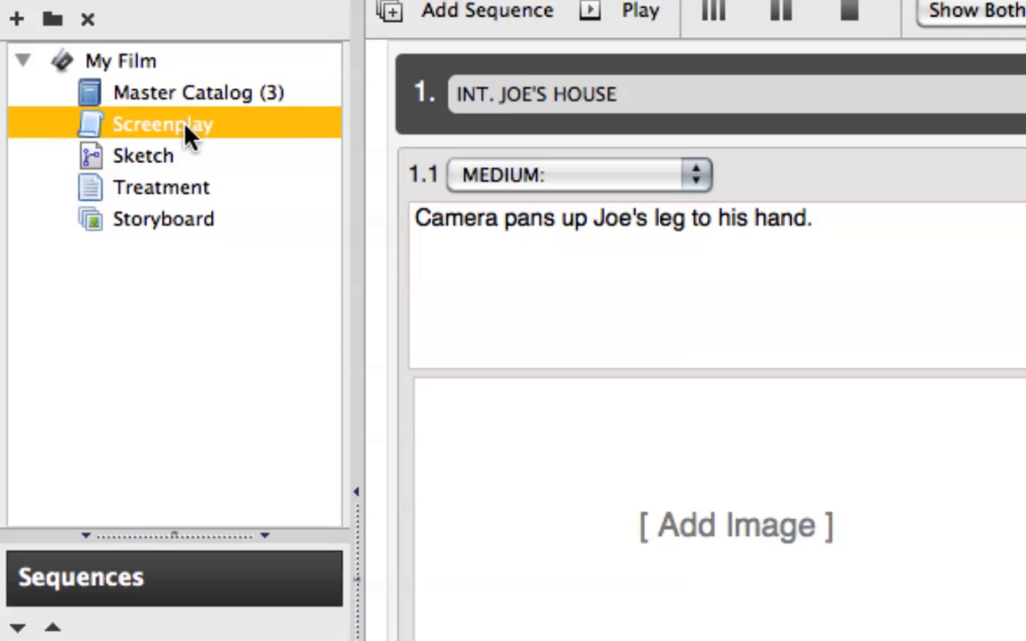
pyautogui.click(169, 156)
pyautogui.click(165, 198)
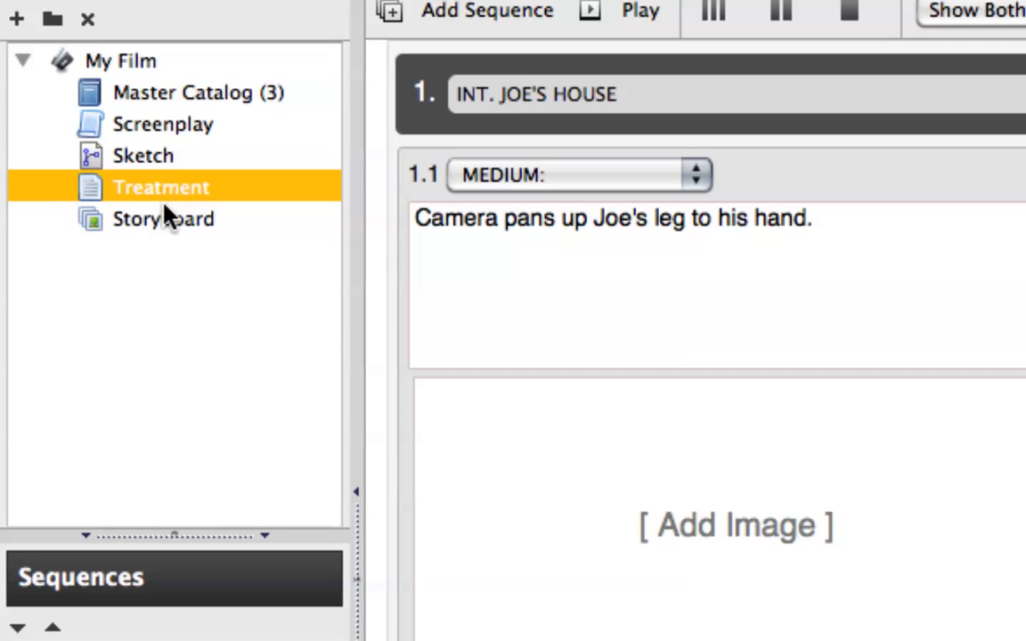
pyautogui.click(166, 222)
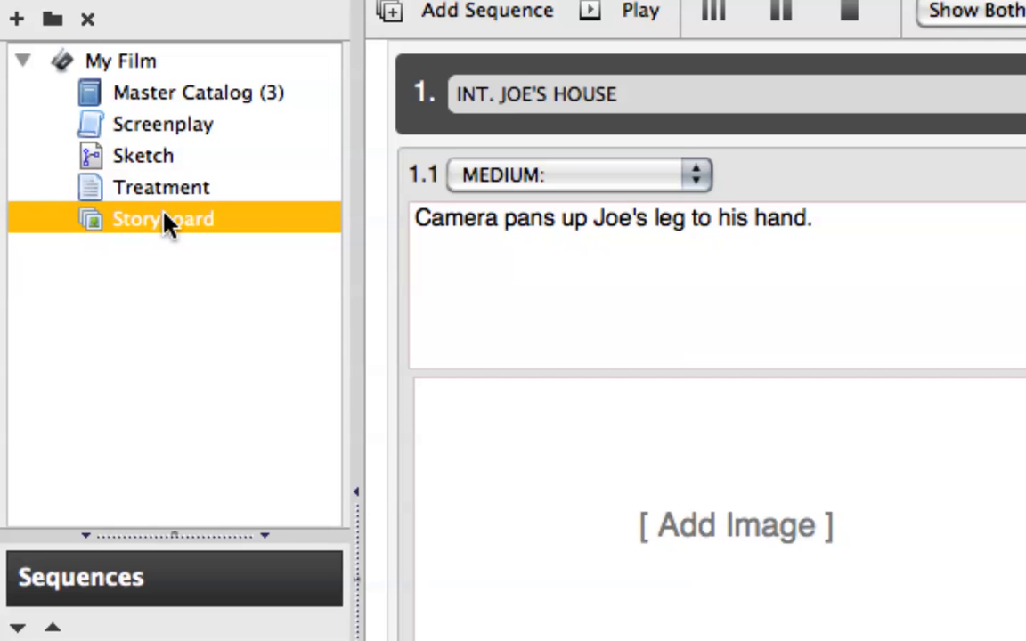
# Delete the Sketch item from the My Film project and confirm its removal
pyautogui.click(154, 161)
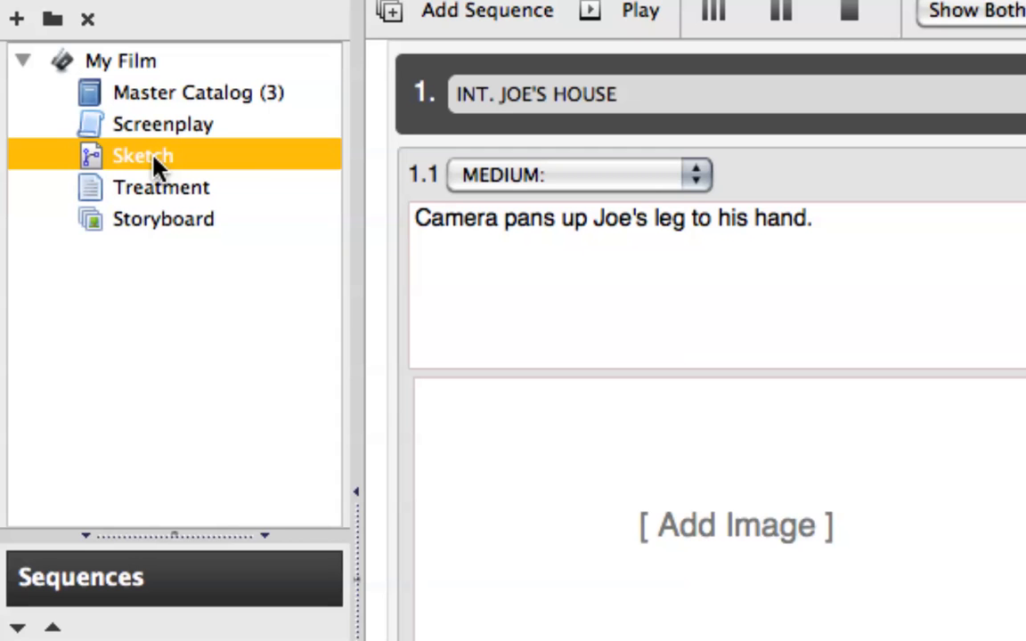
pyautogui.rightClick(153, 163)
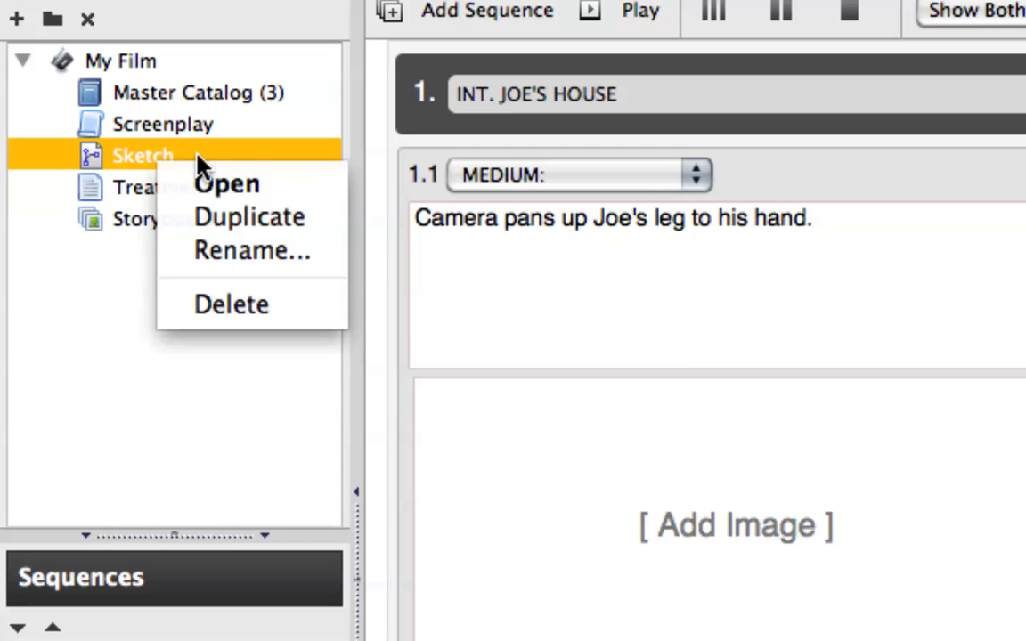
pyautogui.click(245, 312)
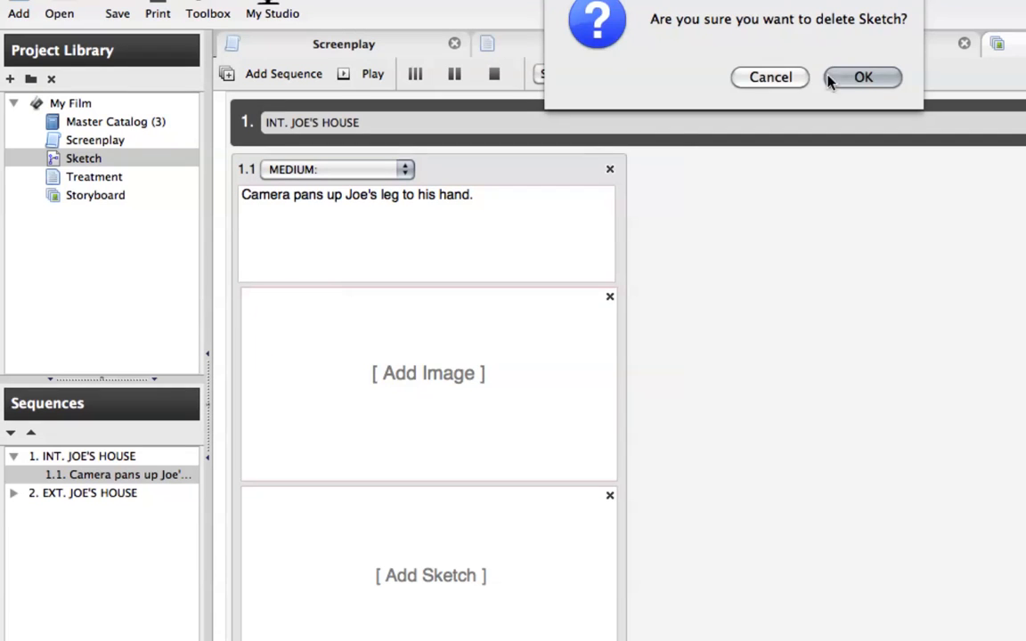
pyautogui.click(830, 78)
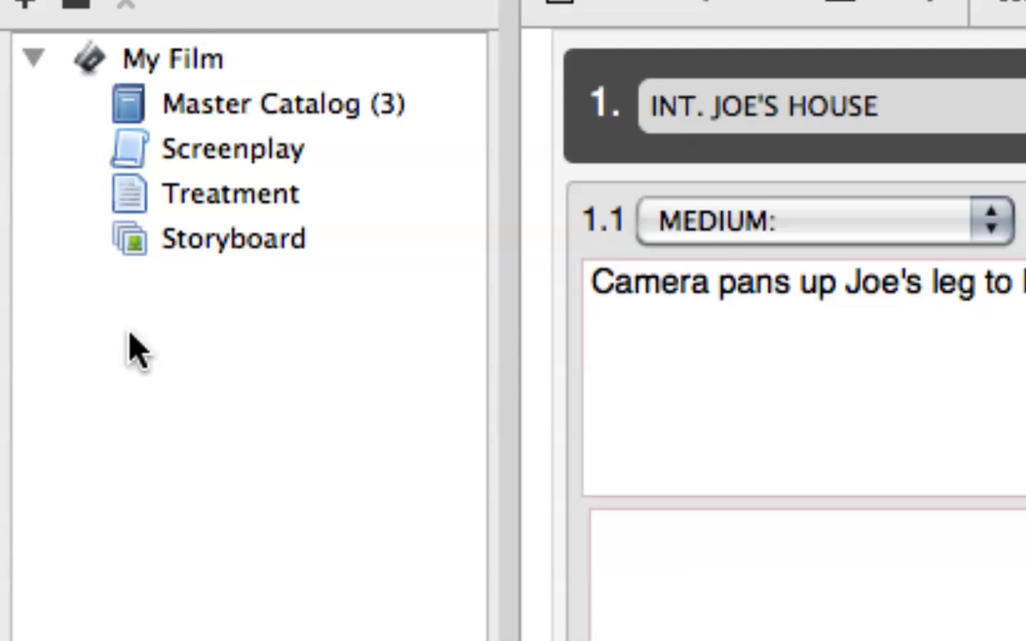
pyautogui.click(233, 107)
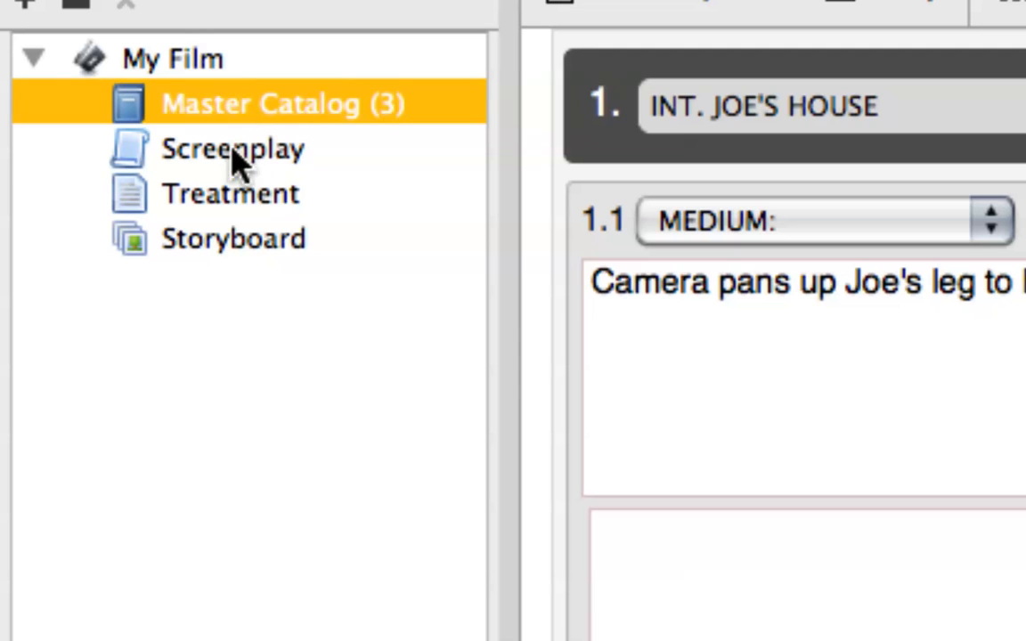
pyautogui.click(233, 150)
pyautogui.click(238, 195)
pyautogui.click(243, 251)
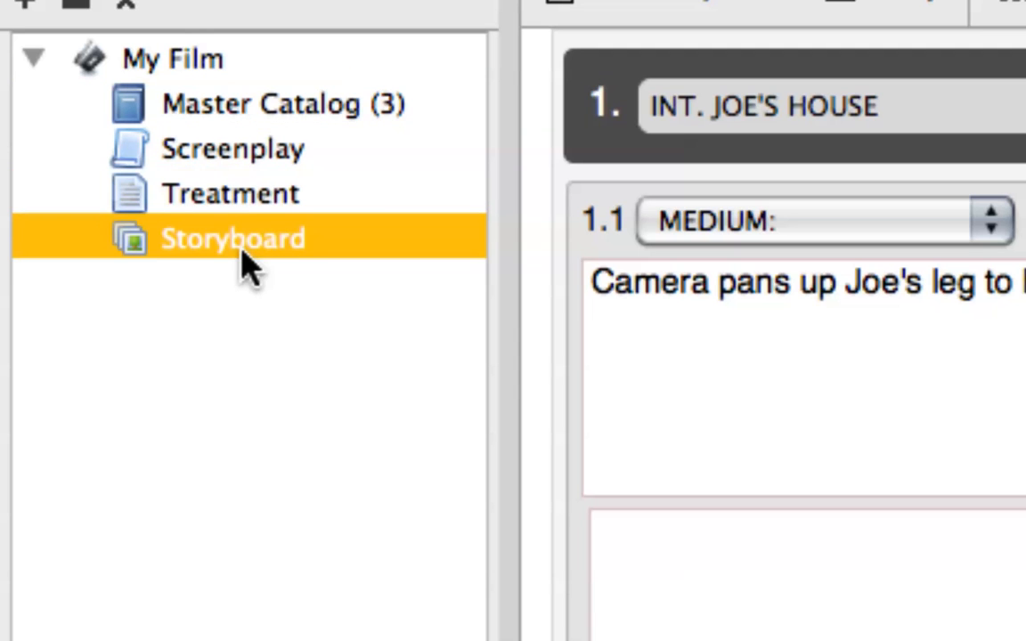